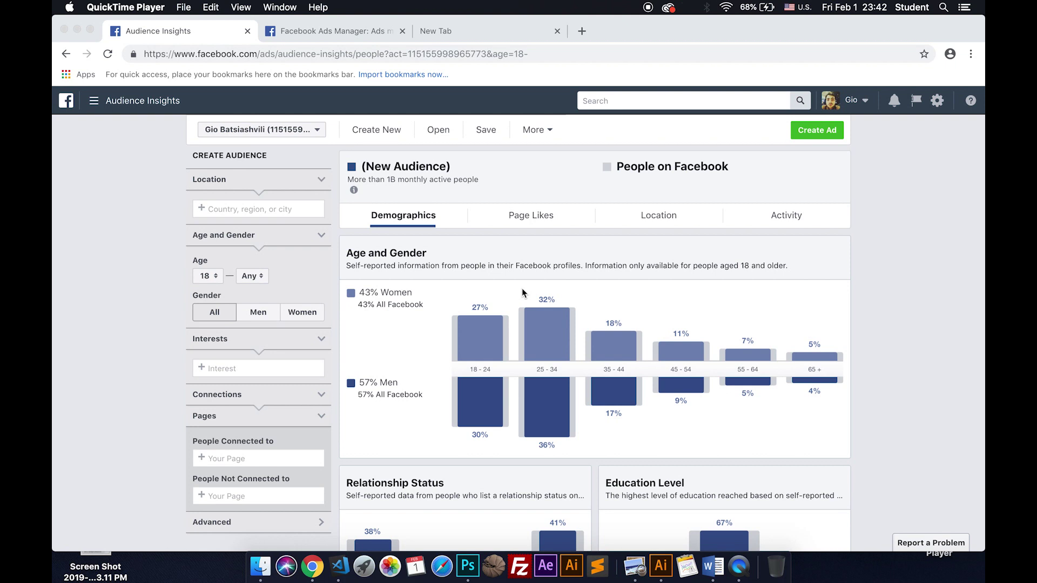
- Review the new audience's demographics, including the age and gender, relationship status, education level and job title charts
scroll(521, 292, "down", 12)
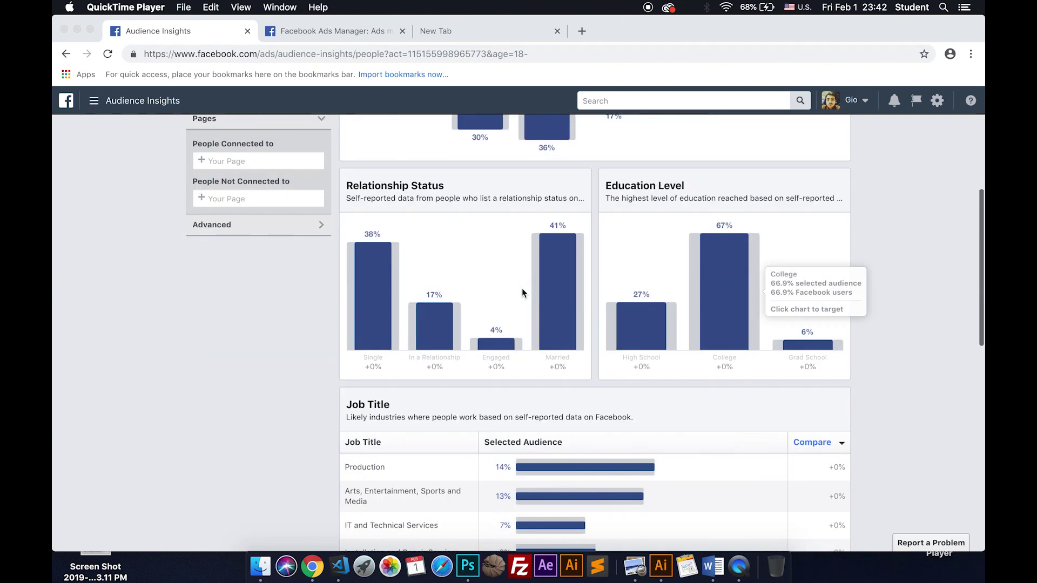
scroll(462, 398, "down", 7)
scroll(463, 398, "up", 10)
scroll(463, 406, "up", 5)
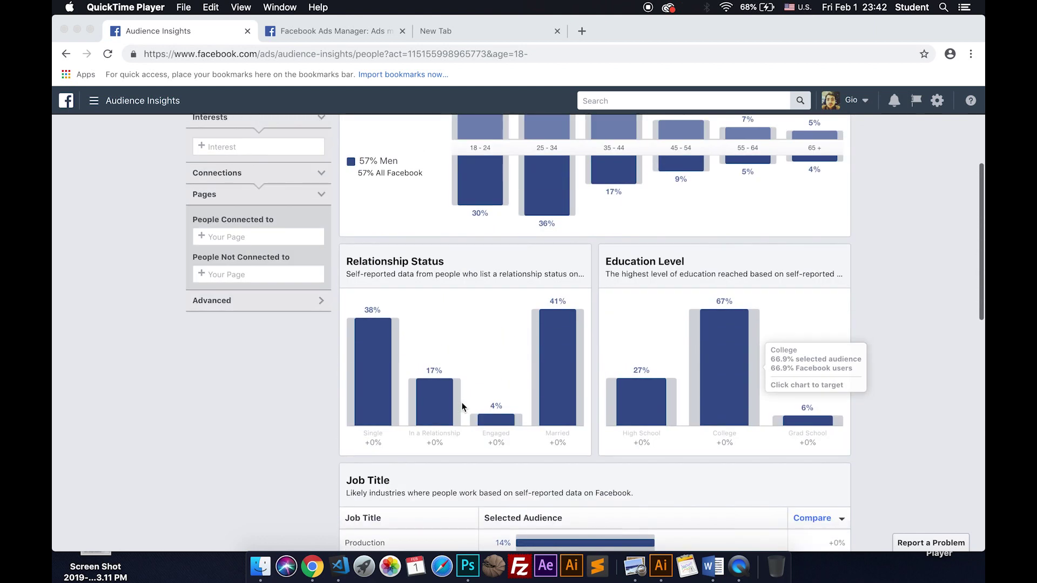
scroll(490, 312, "up", 3)
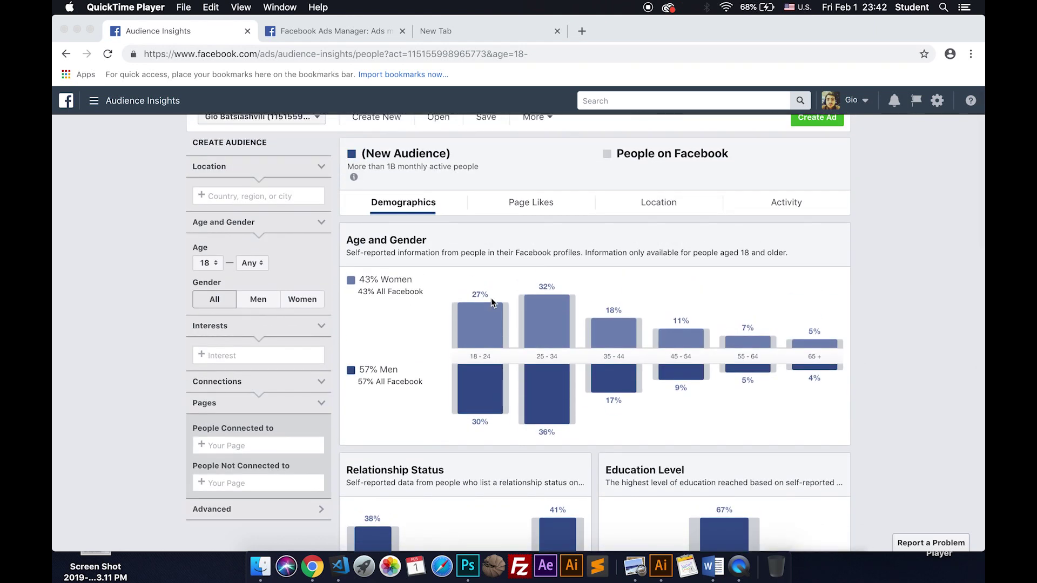
left_click(529, 214)
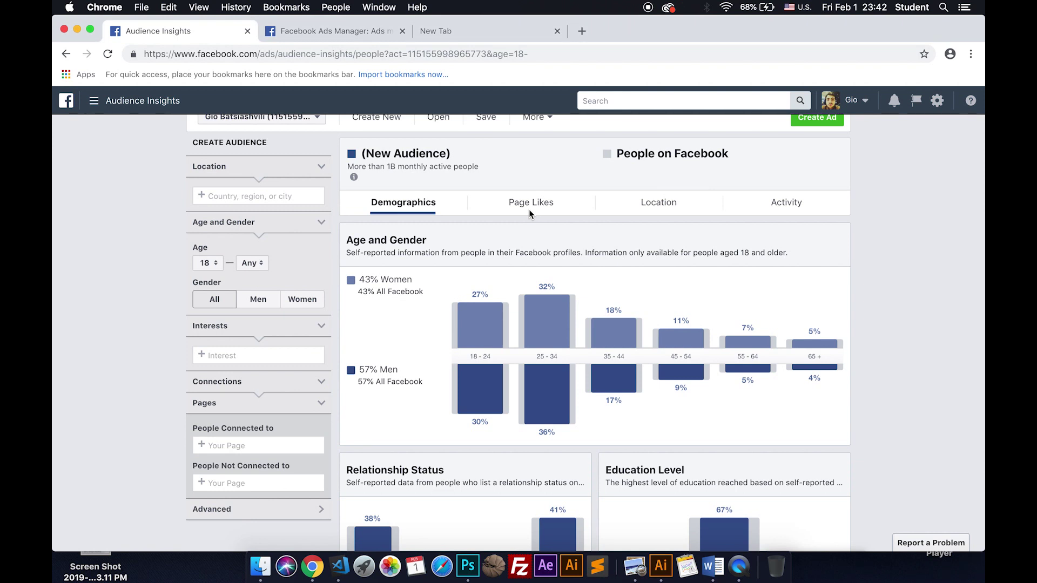
scroll(523, 212, "up", 1)
scroll(300, 167, "down", 3)
scroll(380, 287, "up", 3)
scroll(380, 286, "down", 8)
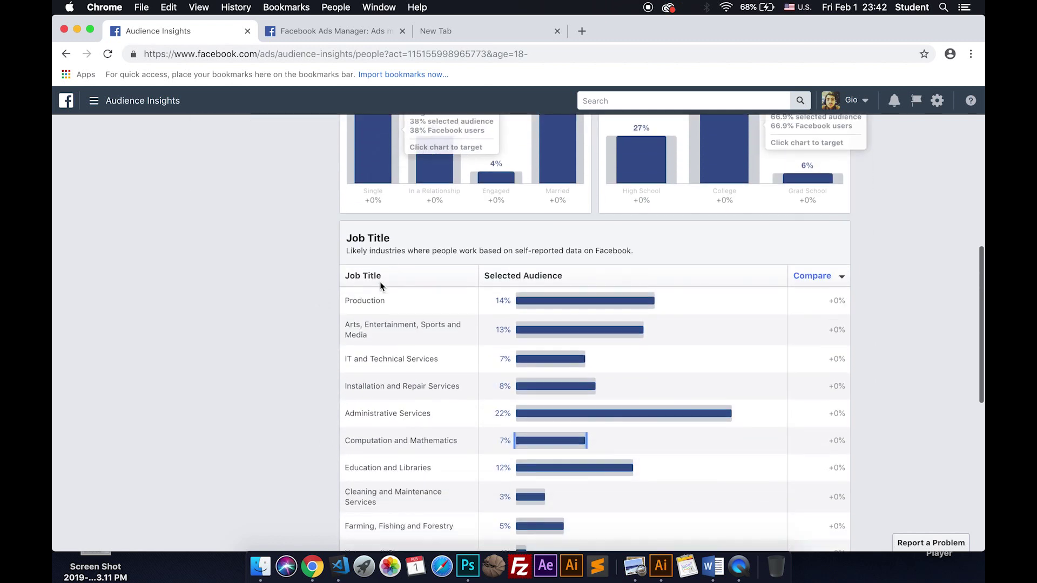
scroll(422, 320, "down", 3)
scroll(417, 366, "up", 8)
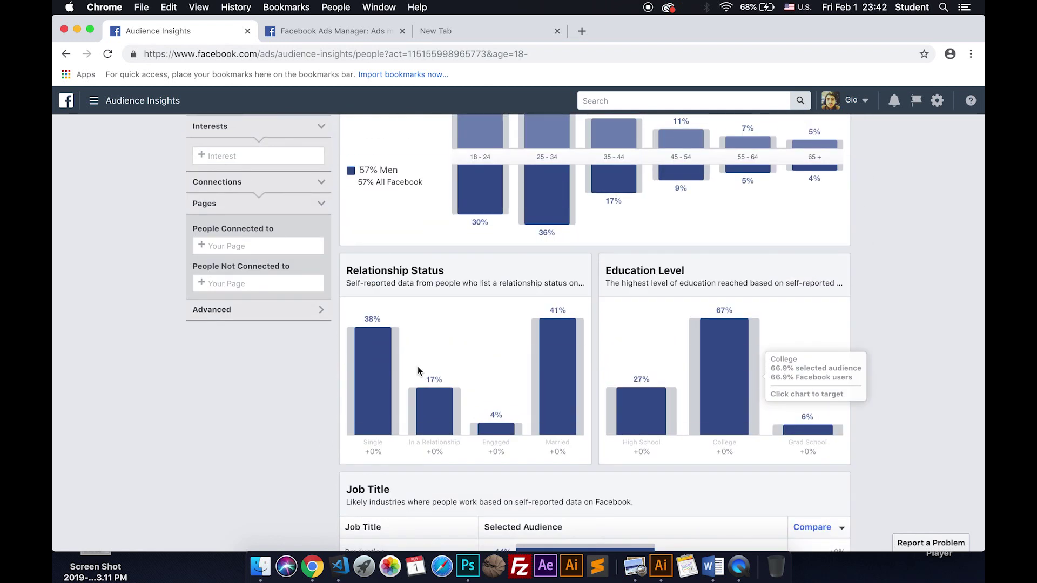
scroll(417, 371, "down", 1)
scroll(418, 371, "up", 2)
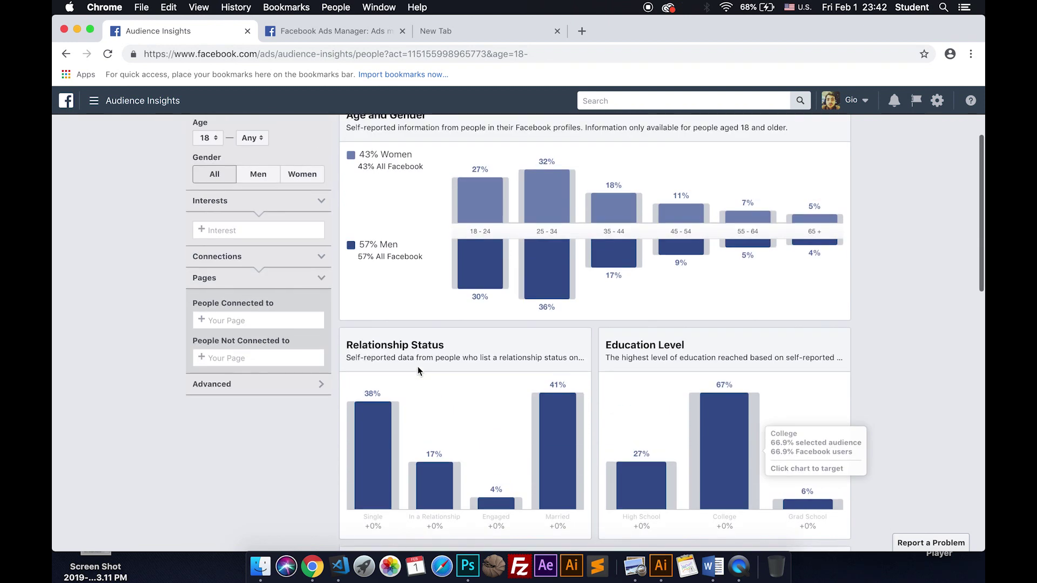
scroll(417, 366, "up", 3)
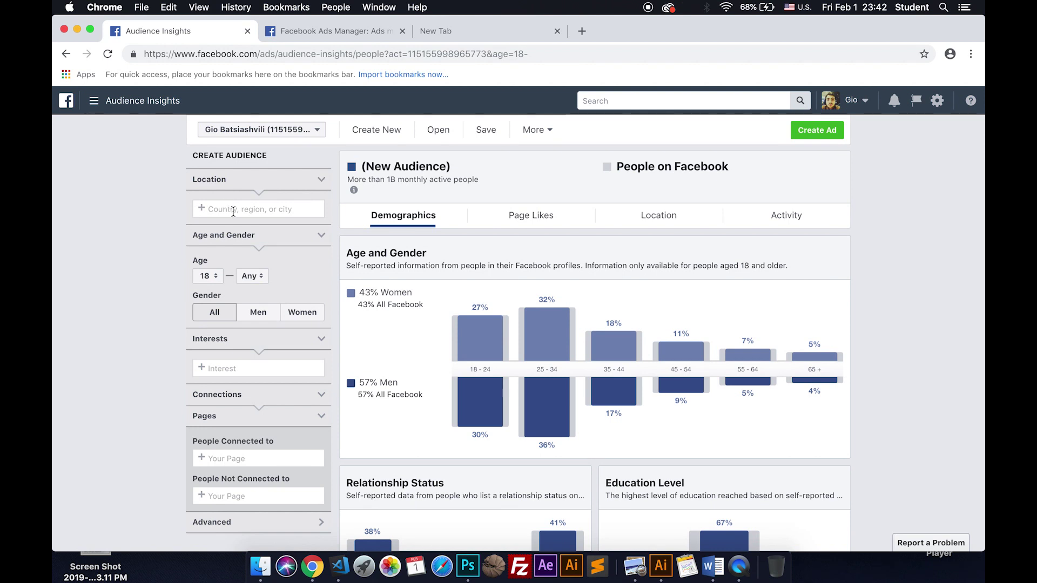
- Set the audience location to the country Georgia
type("ge")
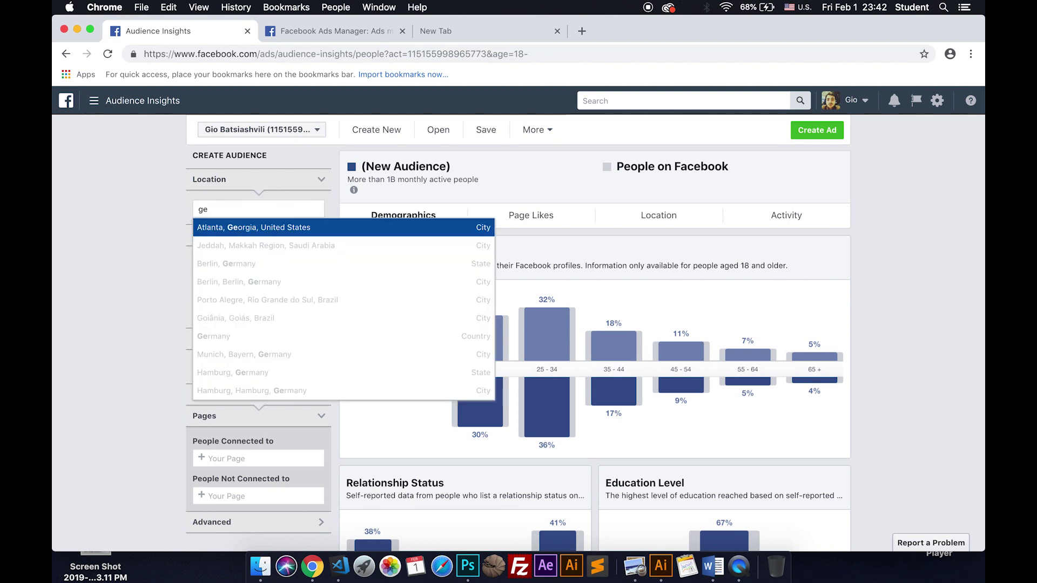
type("orgia")
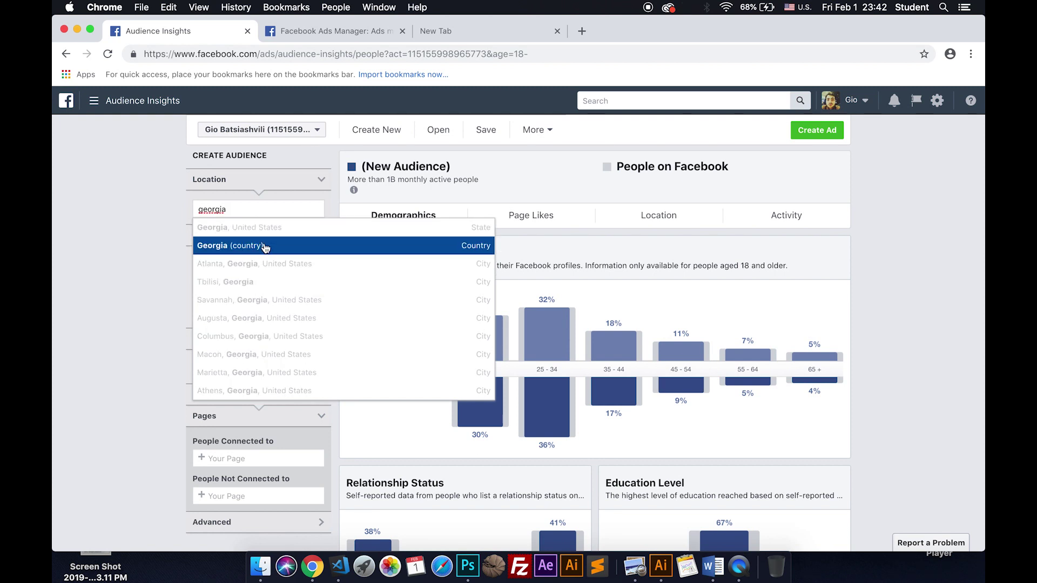
left_click(265, 246)
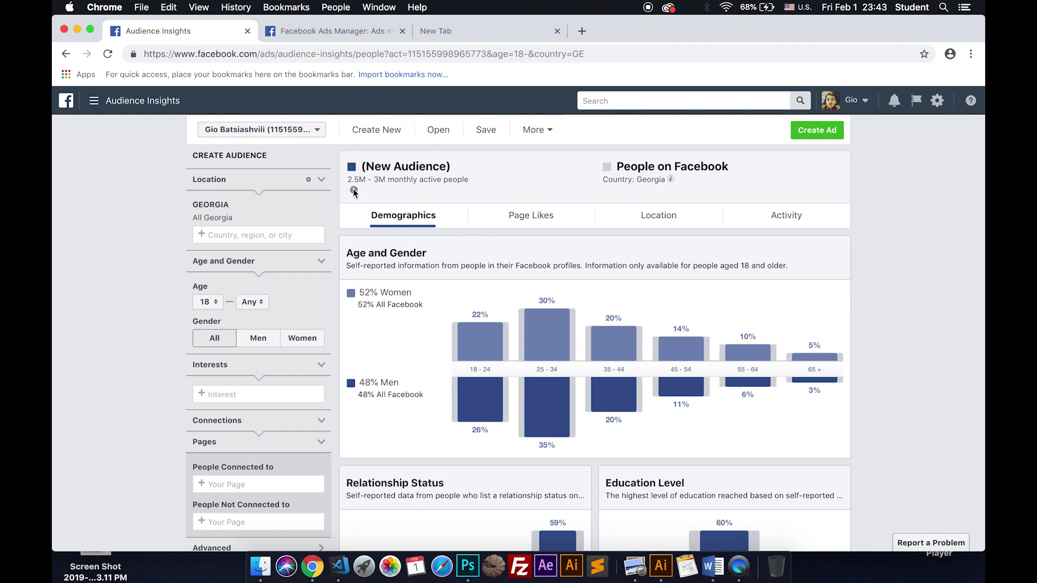
- Restrict the audience to women with a minimum age of 30
mouse_move(354, 190)
left_click(305, 341)
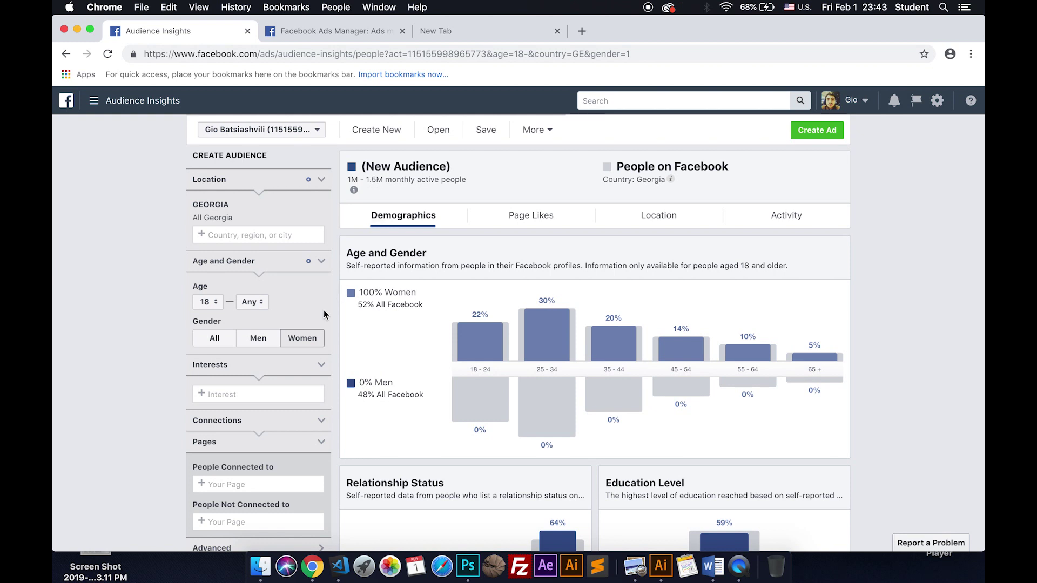
left_click(215, 305)
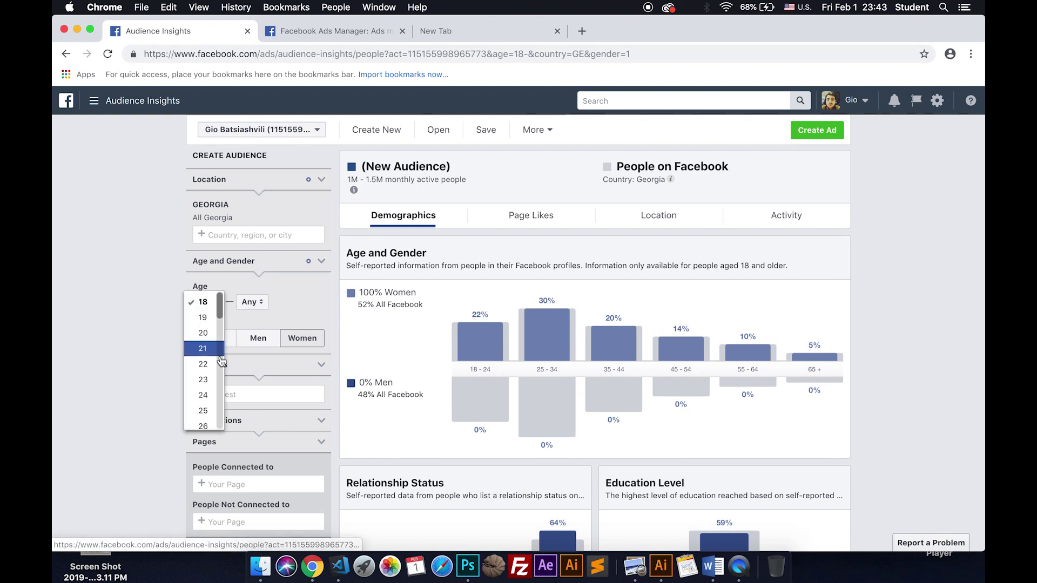
scroll(215, 362, "down", 4)
left_click(203, 357)
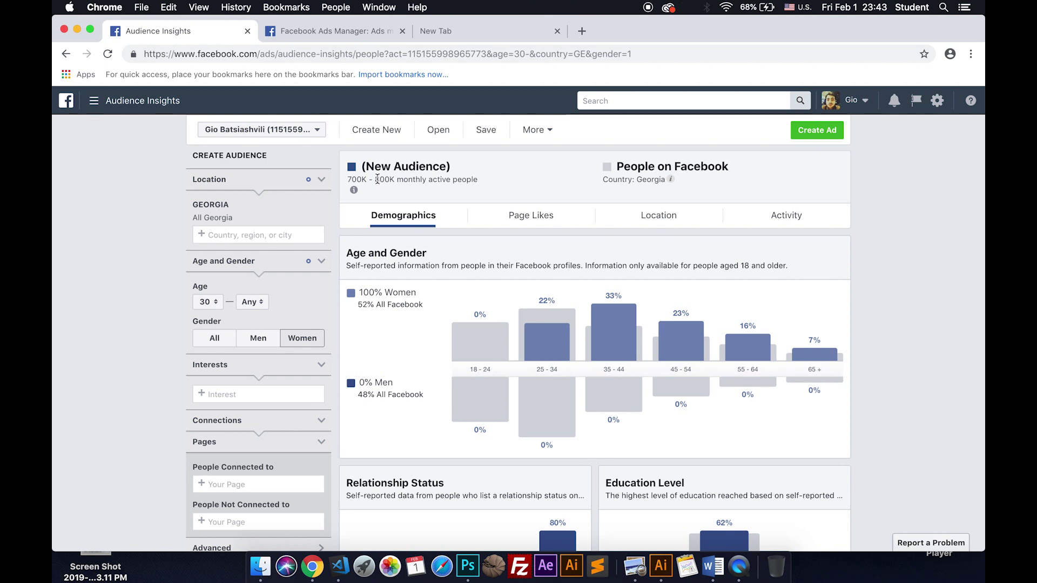
- Examine the filtered audience's relationship, education and job title data, and compare its age-group shares with all Facebook users
scroll(465, 243, "down", 8)
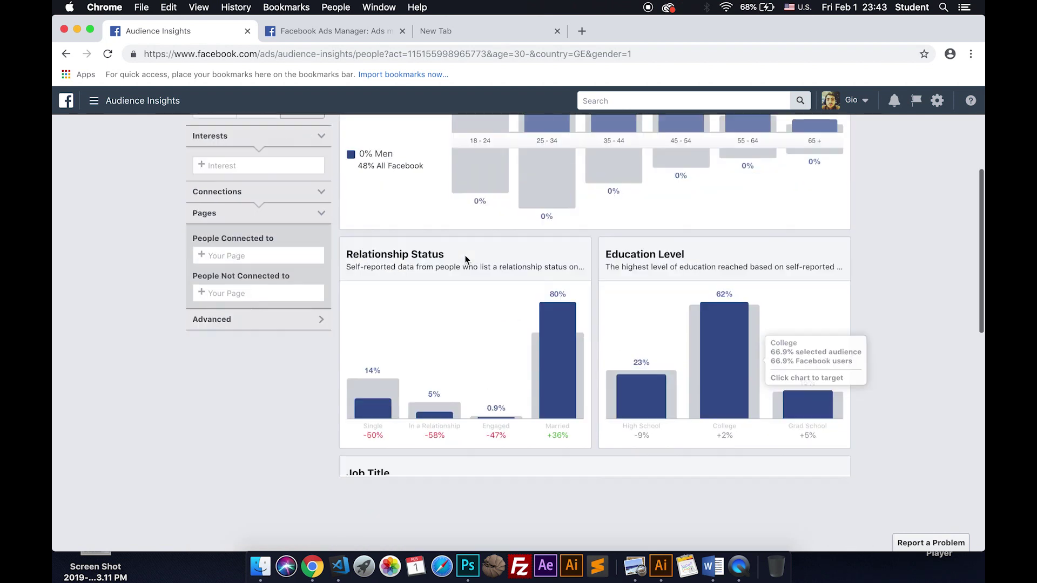
scroll(465, 256, "down", 8)
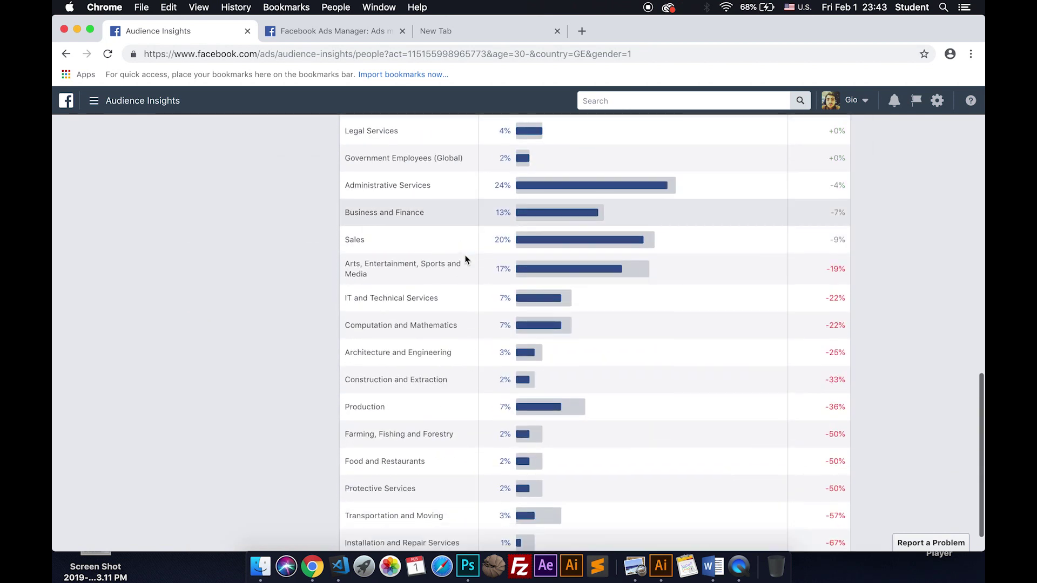
scroll(465, 260, "up", 16)
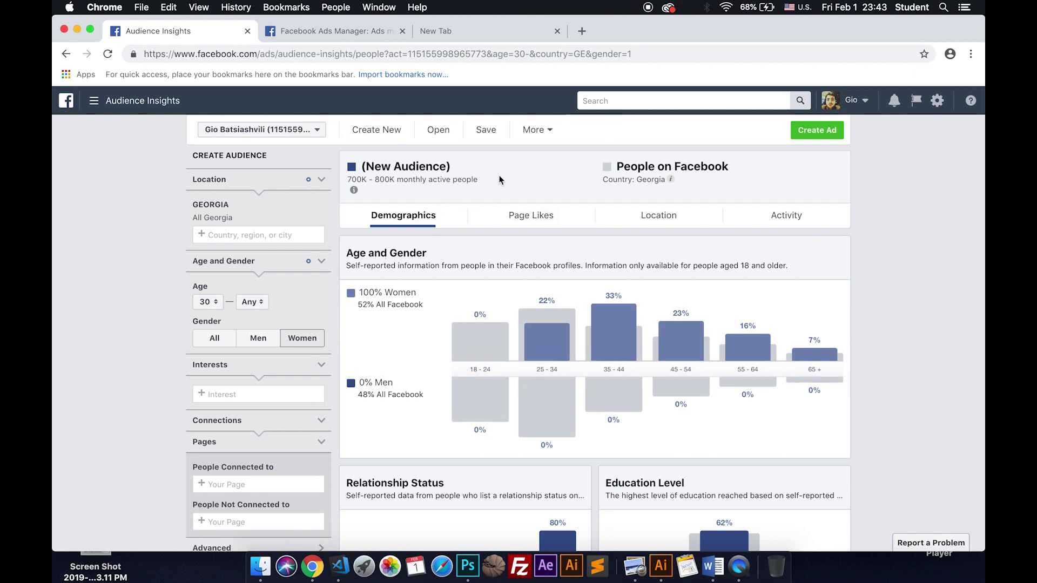
scroll(447, 346, "down", 4)
scroll(447, 346, "up", 4)
mouse_move(627, 342)
mouse_move(643, 318)
mouse_move(595, 307)
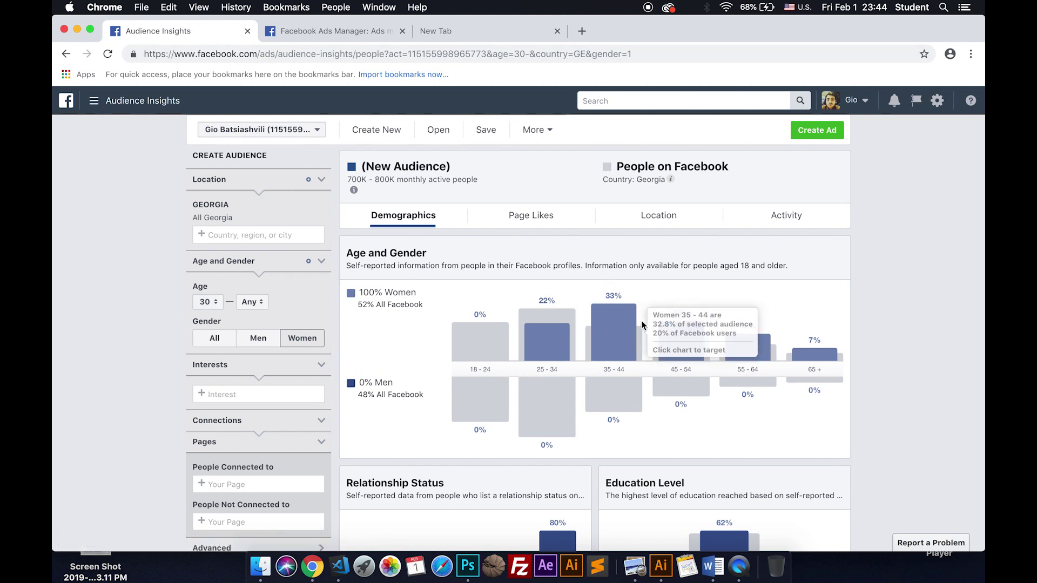
mouse_move(609, 376)
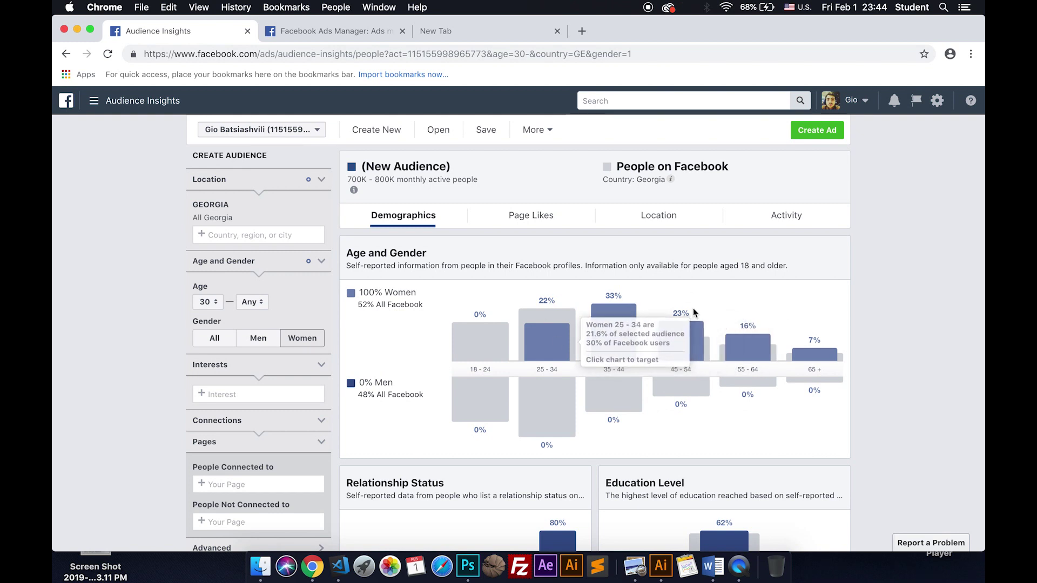
mouse_move(682, 378)
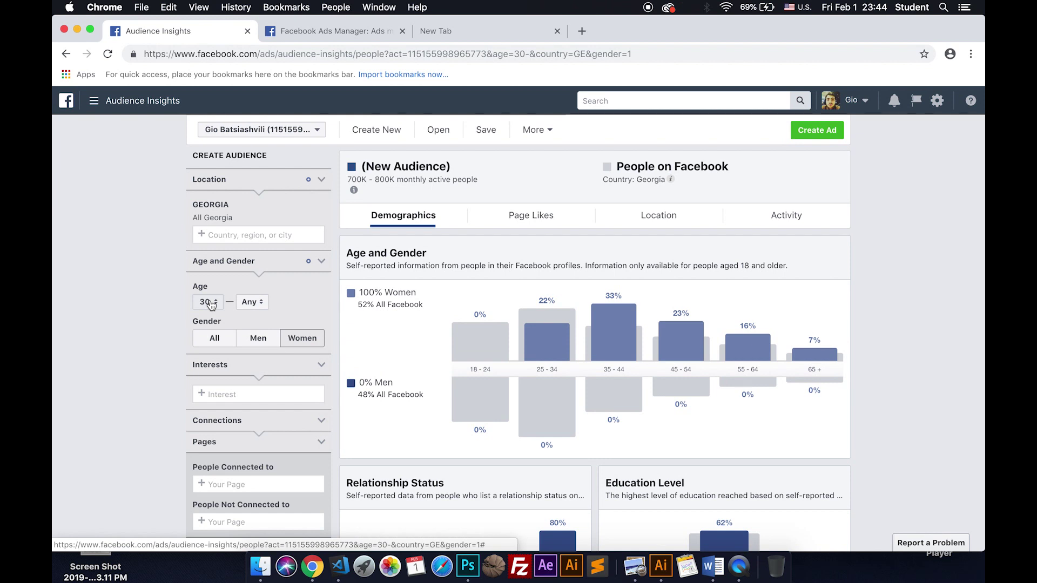
mouse_move(537, 371)
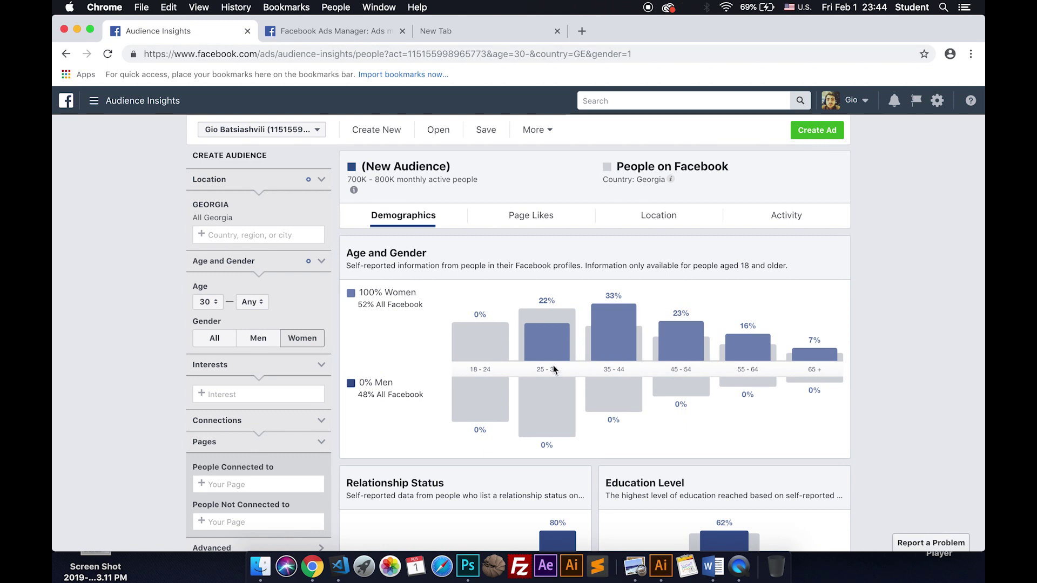
- Set the audience's minimum age to 24 and check the age and gender breakdown
left_click(207, 302)
left_click(203, 276)
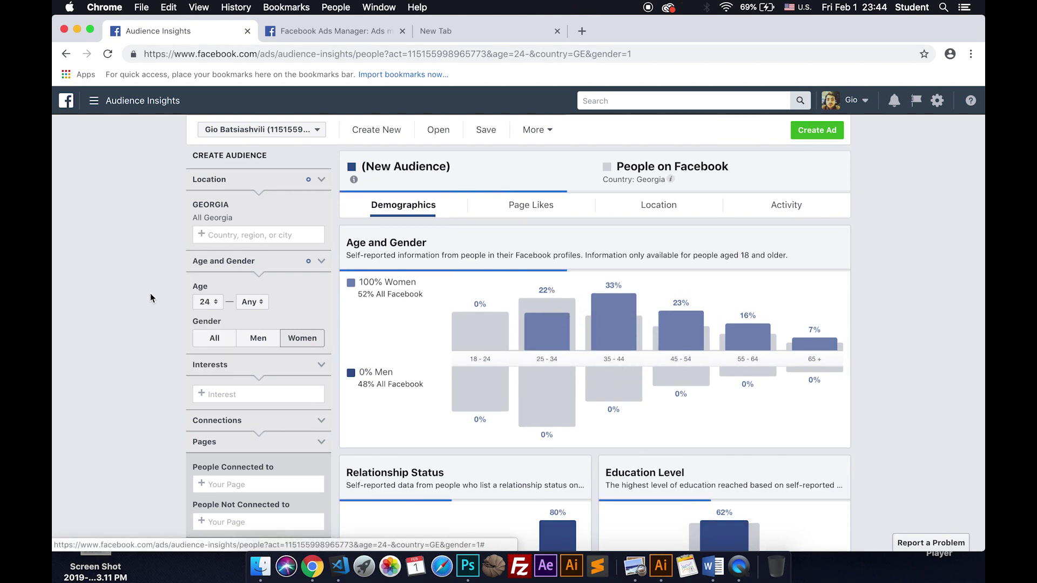
mouse_move(478, 357)
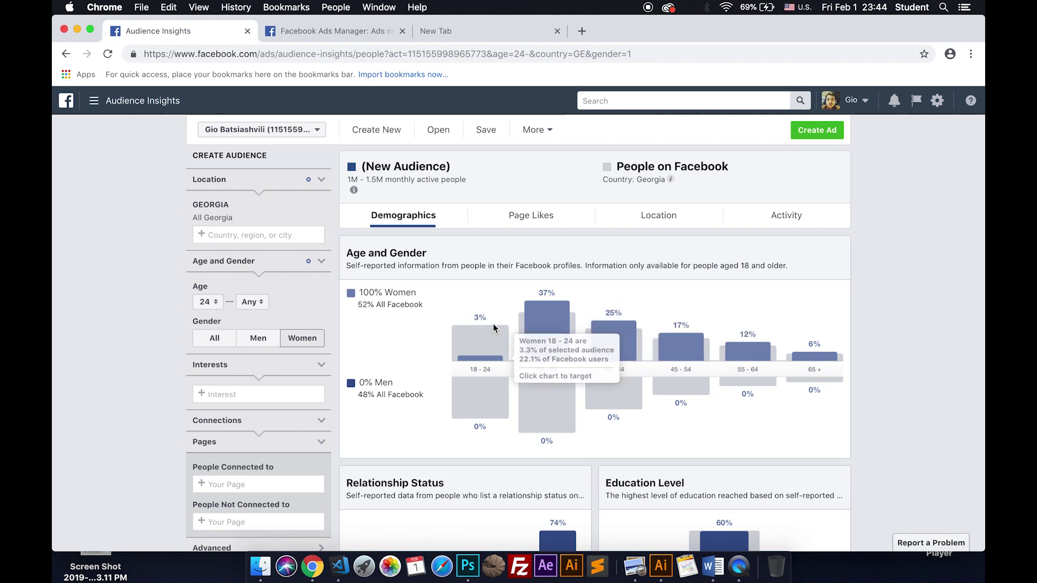
scroll(561, 313, "down", 5)
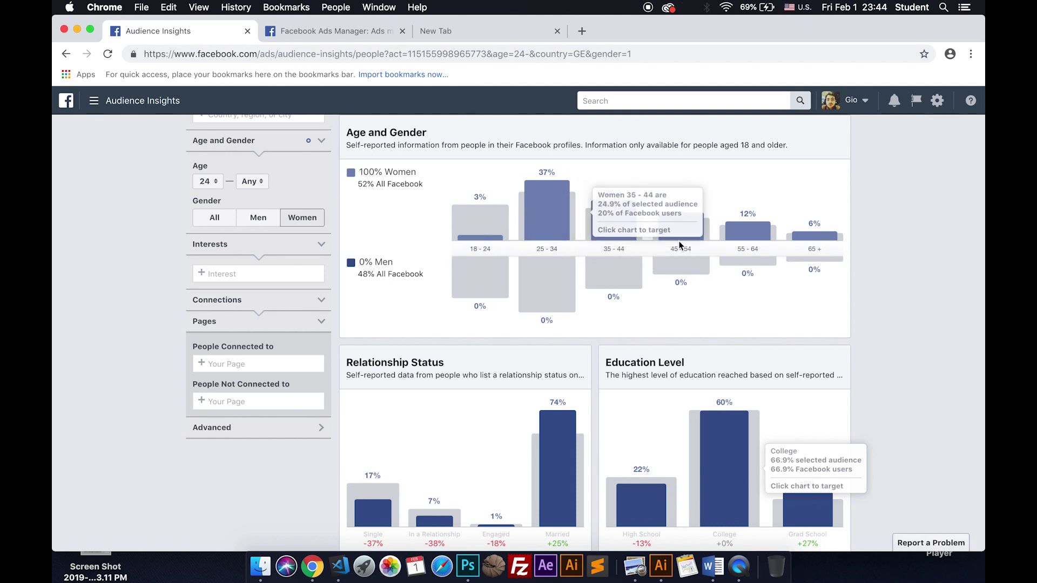
scroll(659, 214, "up", 5)
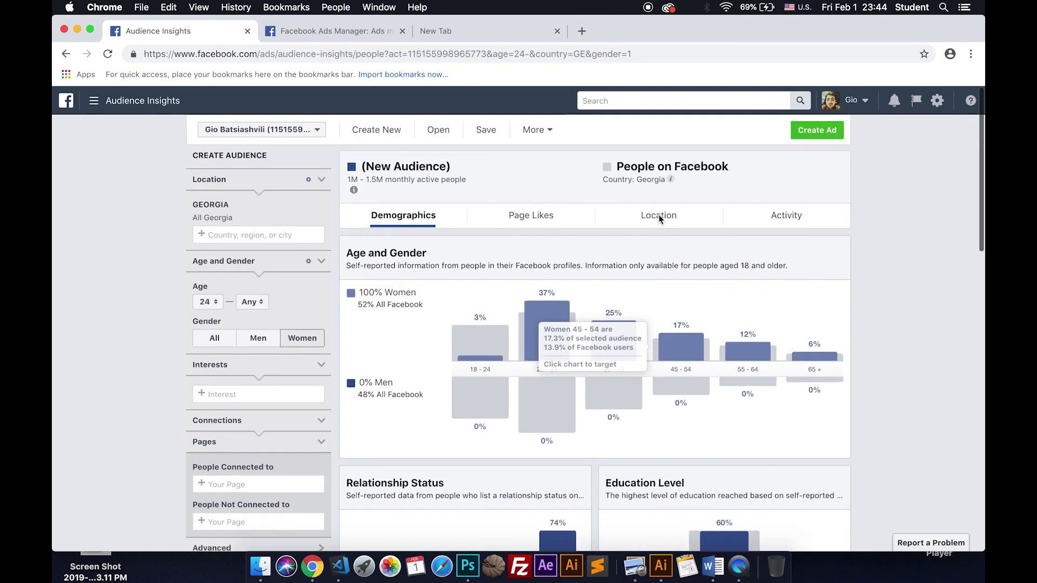
- Open the audience's Page Likes data and review the top categories and relevant pages
left_click(525, 219)
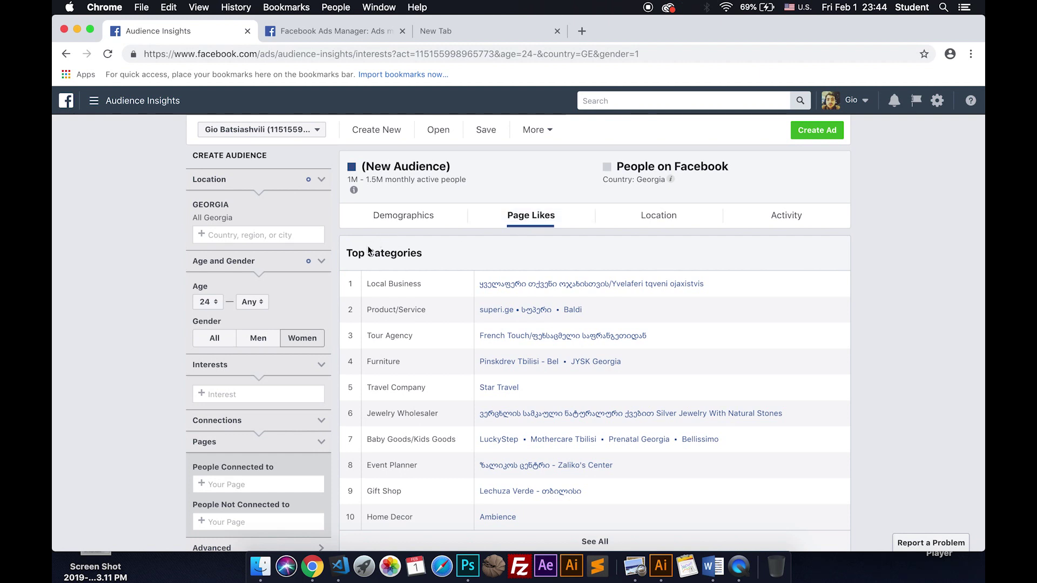
scroll(373, 247, "down", 5)
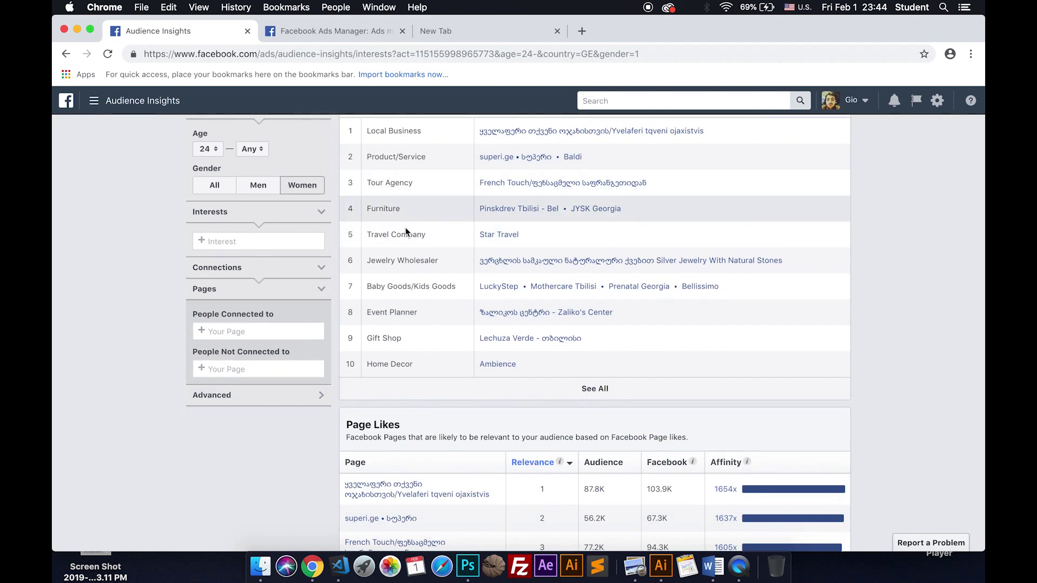
scroll(404, 365, "down", 3)
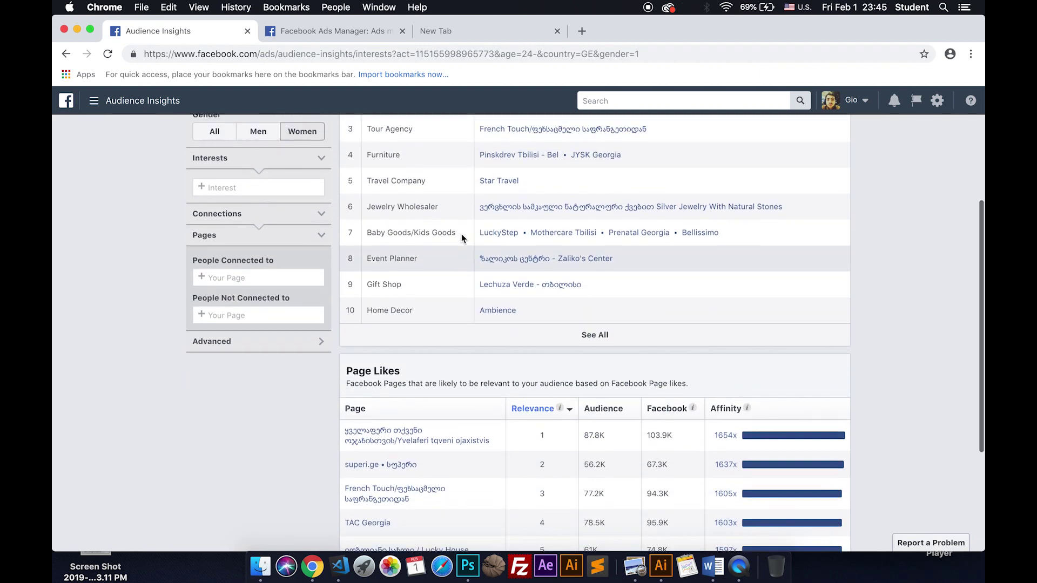
scroll(461, 235, "up", 7)
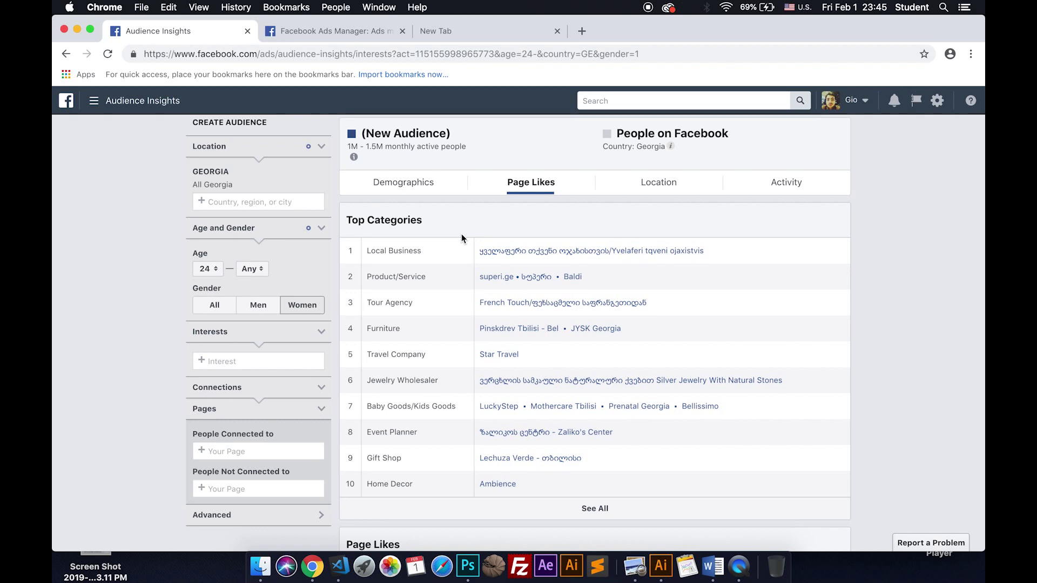
scroll(475, 322, "down", 3)
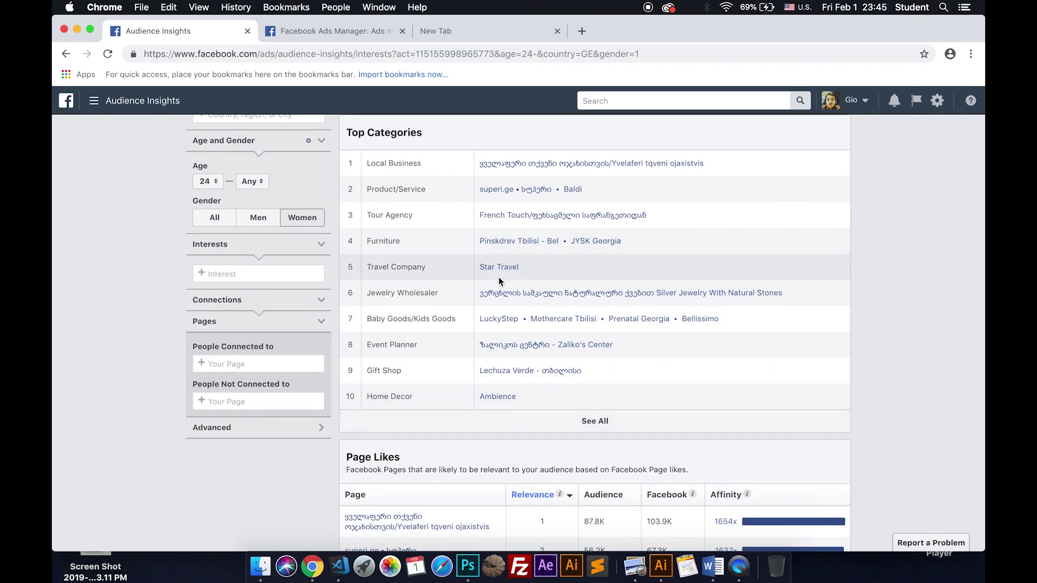
- Expand the full list of top categories, read through it and highlight "Personal Care" in the Beauty, Cosmetic & Personal Care category
left_click(594, 421)
scroll(533, 434, "down", 5)
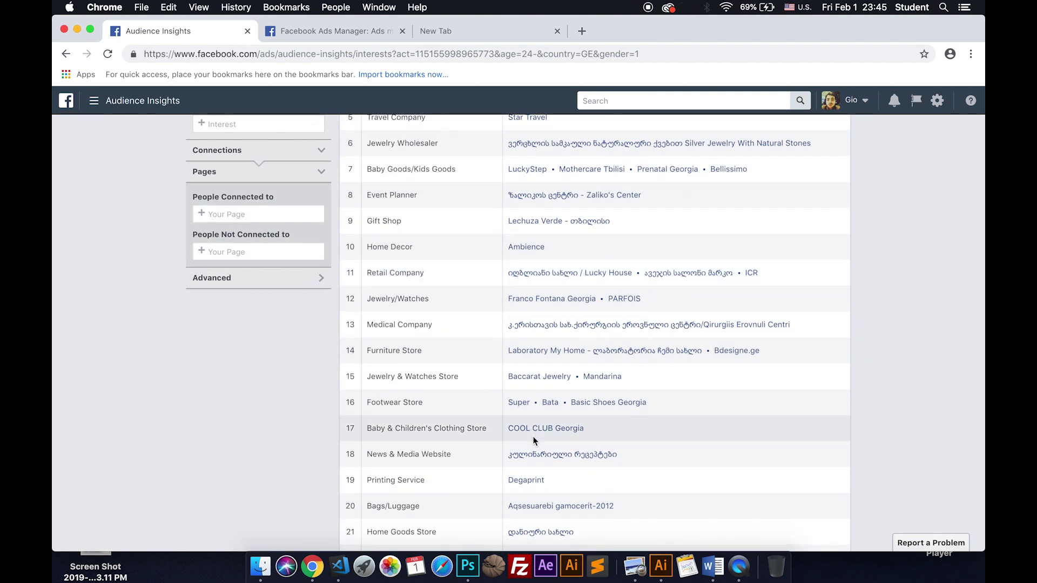
scroll(556, 454, "down", 2)
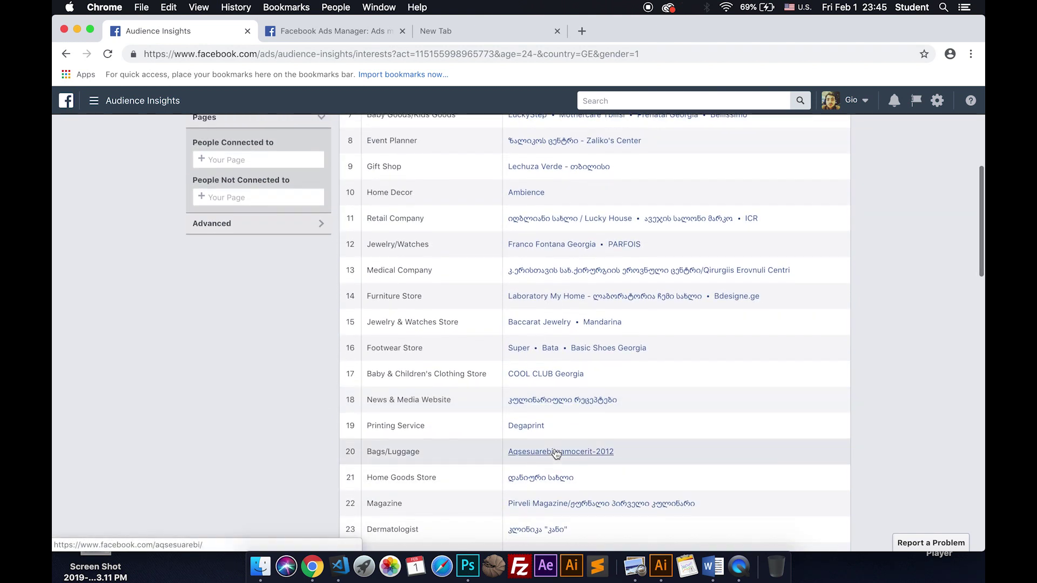
scroll(543, 411, "down", 5)
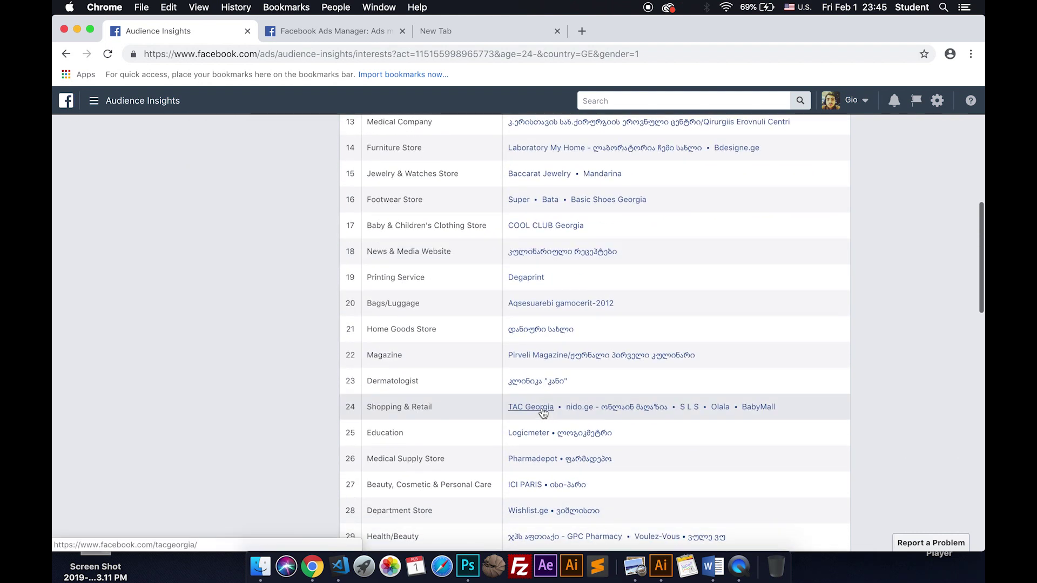
scroll(543, 412, "down", 6)
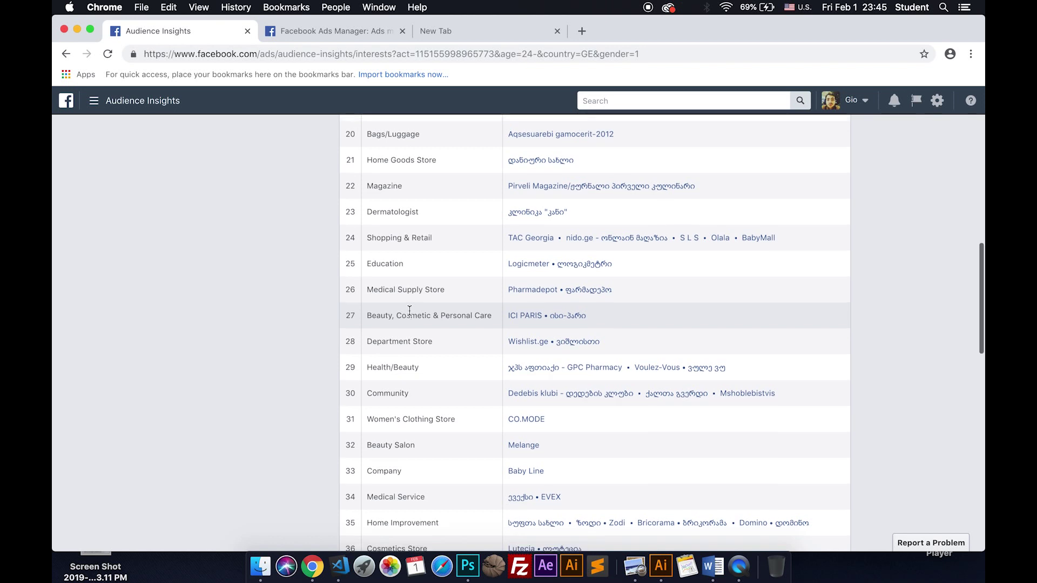
scroll(409, 311, "up", 1)
left_click_drag(439, 324, 490, 326)
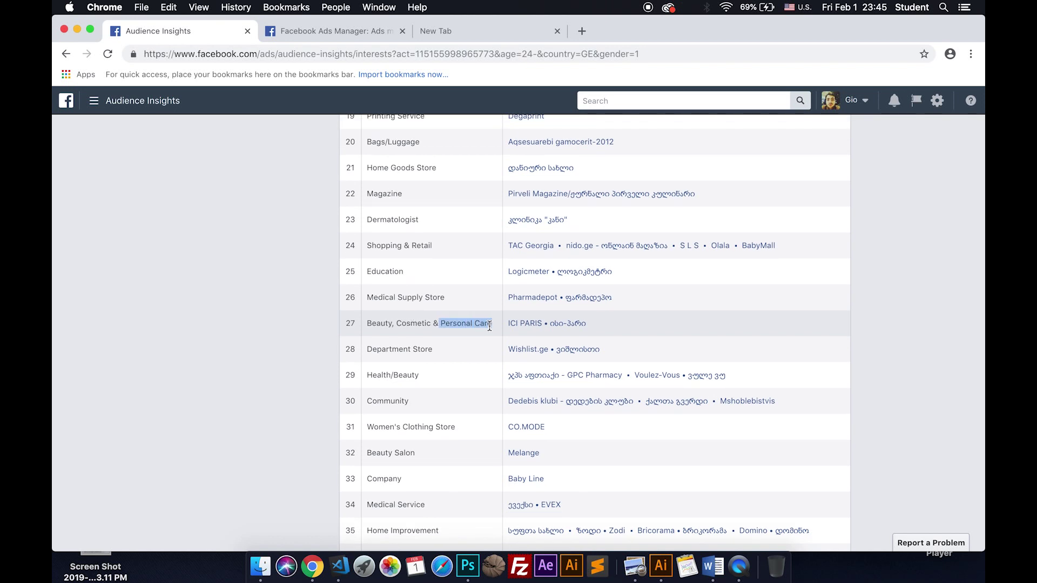
- Copy "Personal Care" from the Beauty, Cosmetic & Personal Care category and search for it among the audience's interests
left_click_drag(490, 326, 492, 325)
key("super+c")
left_click_drag(443, 327, 488, 325)
scroll(475, 252, "up", 5)
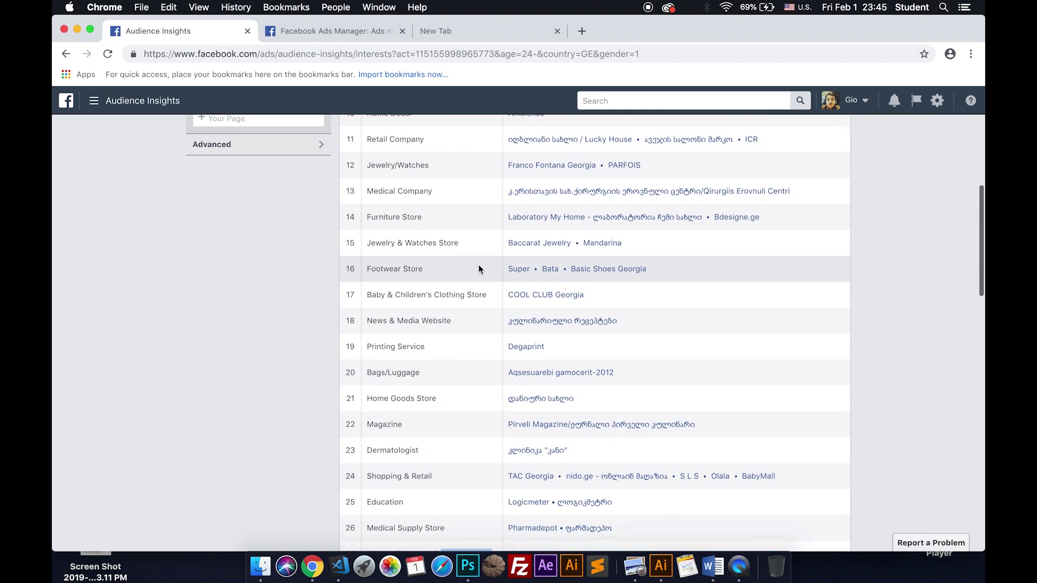
scroll(478, 269, "up", 9)
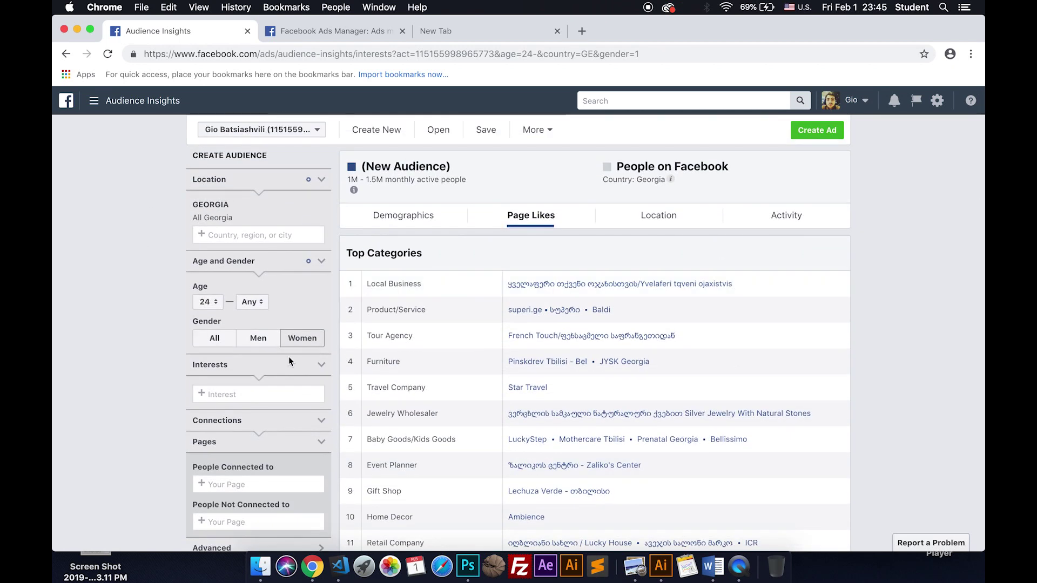
scroll(132, 331, "down", 3)
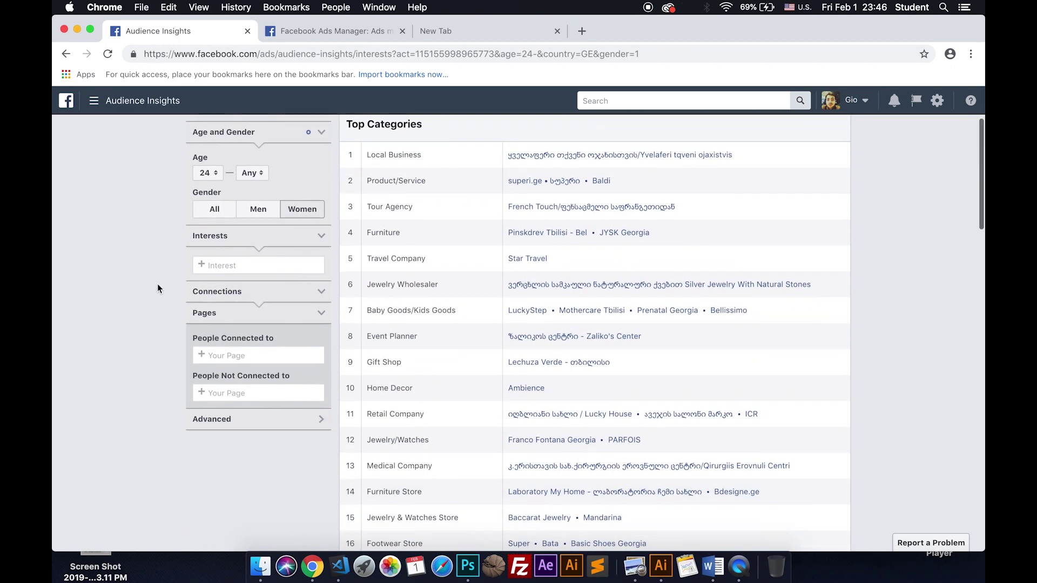
double_click(205, 239)
scroll(384, 200, "up", 3)
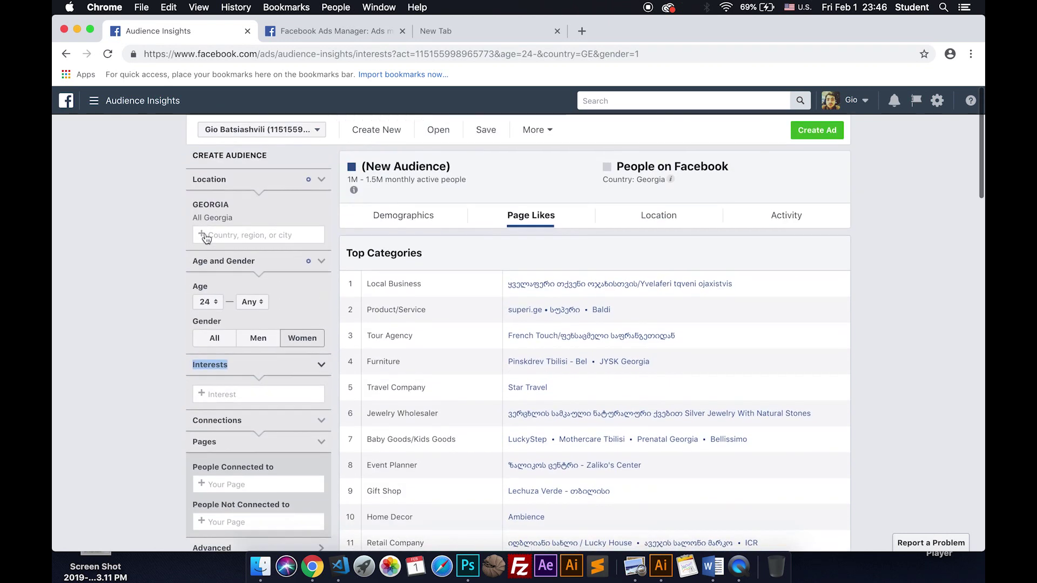
scroll(241, 380, "down", 3)
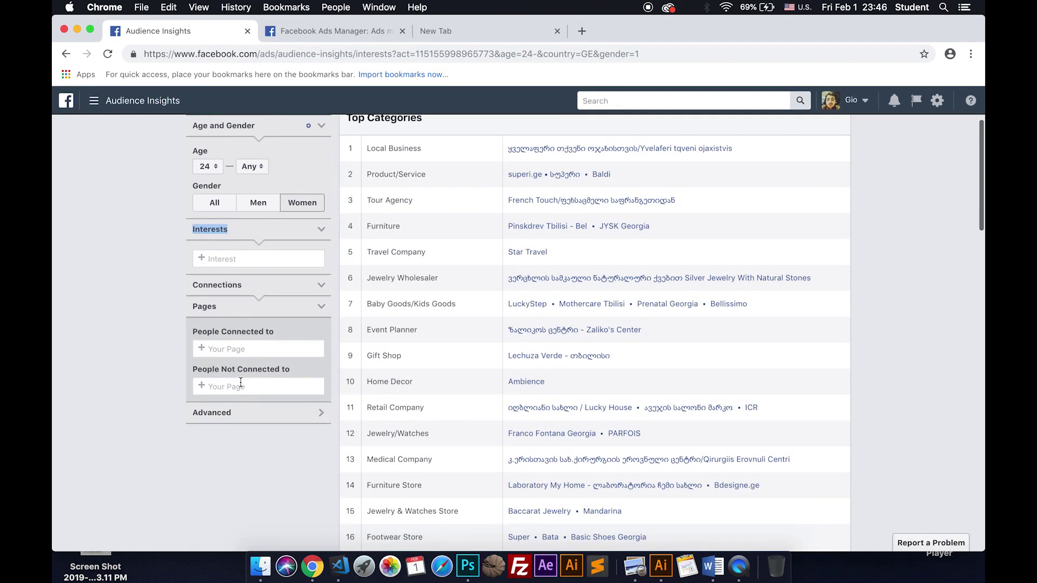
scroll(241, 270, "up", 1)
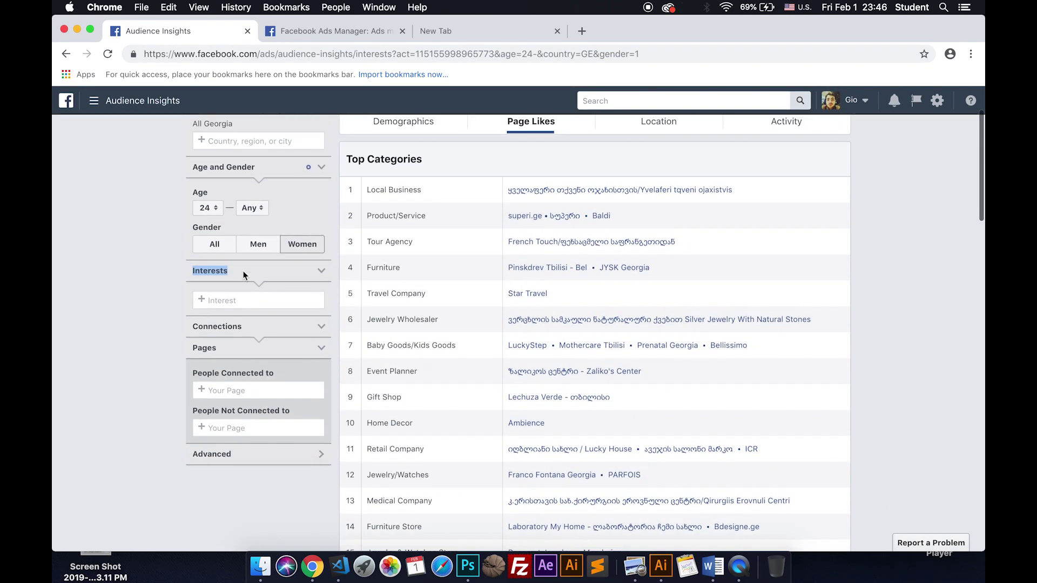
left_click(231, 300)
key("super+v")
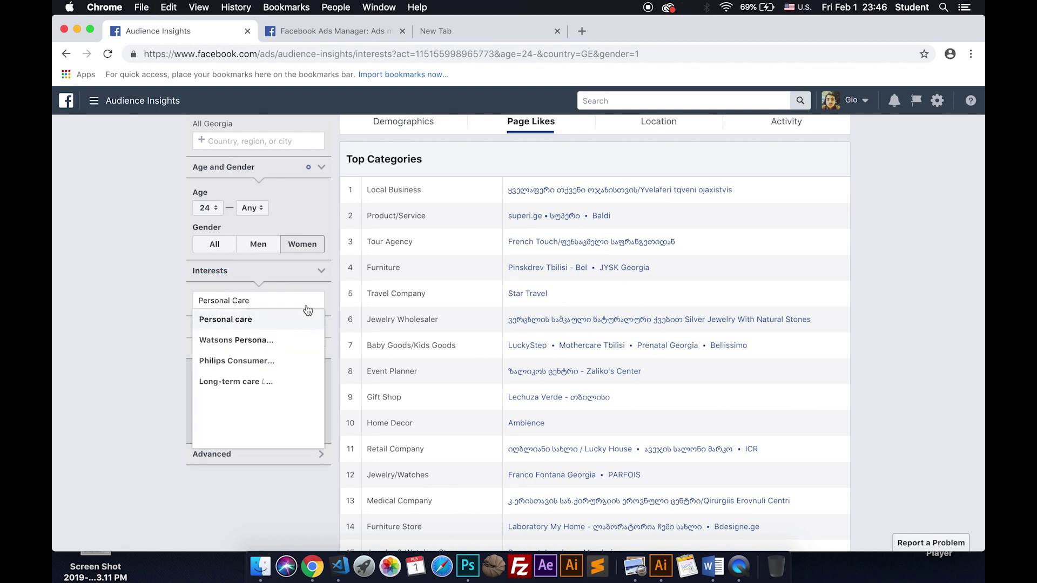
- Read through the rest of the top categories list and check the pages in the Beauty, Cosmetic & Personal Care category
scroll(508, 412, "down", 5)
scroll(408, 472, "down", 9)
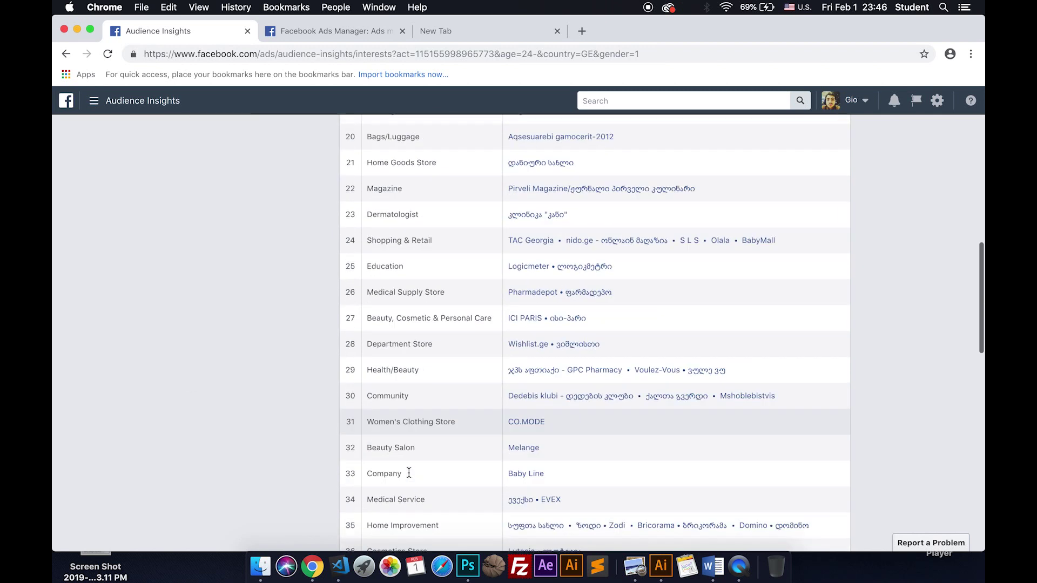
scroll(466, 462, "down", 5)
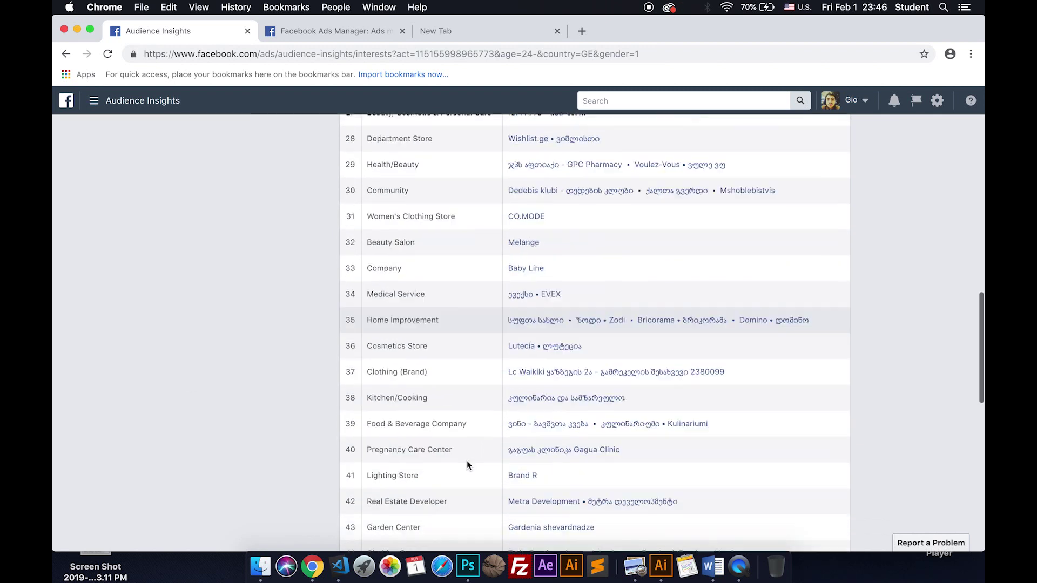
scroll(466, 461, "down", 2)
scroll(466, 461, "up", 4)
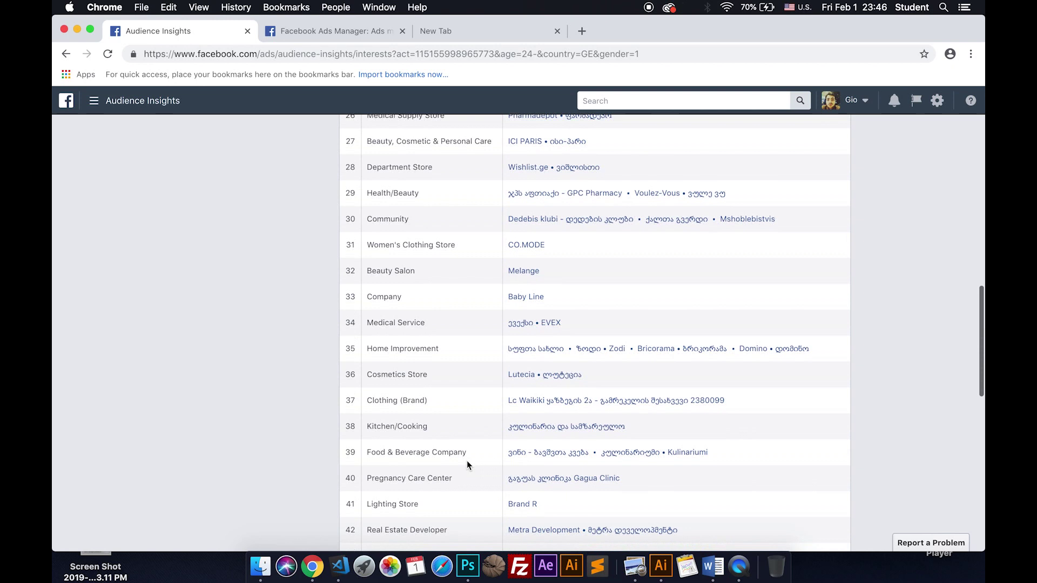
scroll(466, 461, "down", 4)
scroll(467, 461, "down", 4)
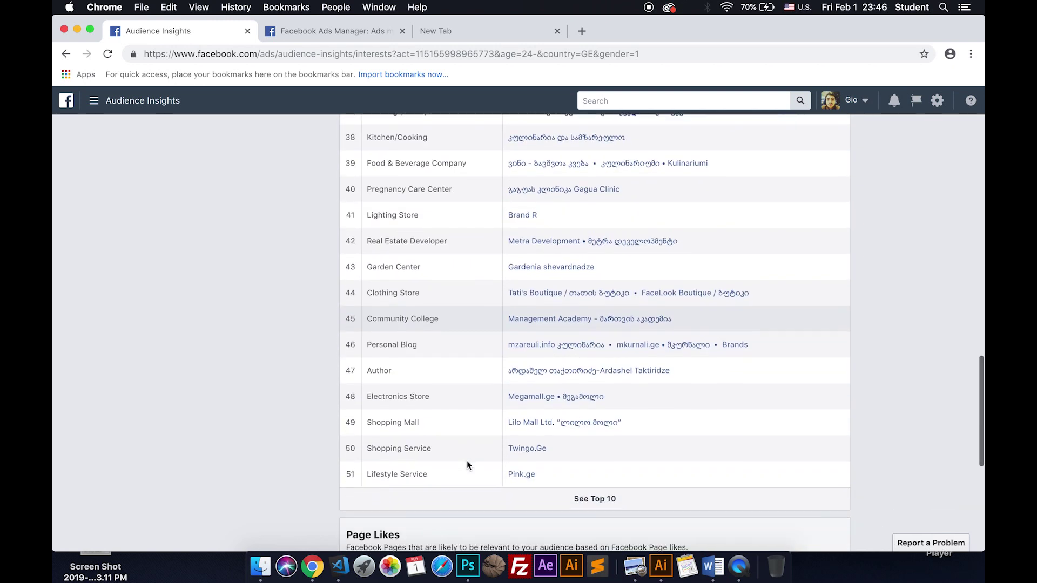
scroll(467, 461, "up", 2)
scroll(467, 461, "up", 4)
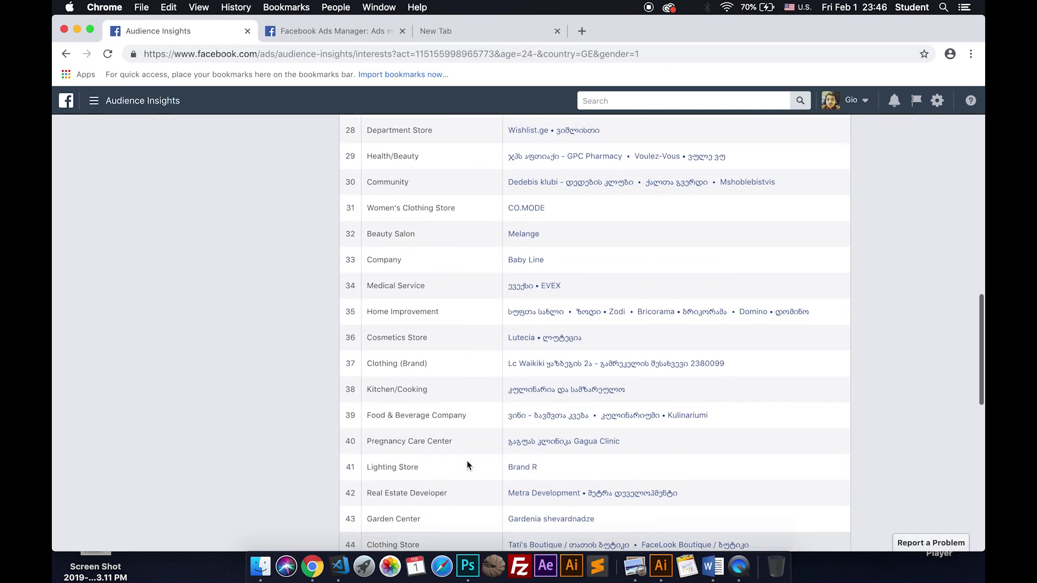
scroll(466, 461, "up", 2)
scroll(467, 462, "up", 3)
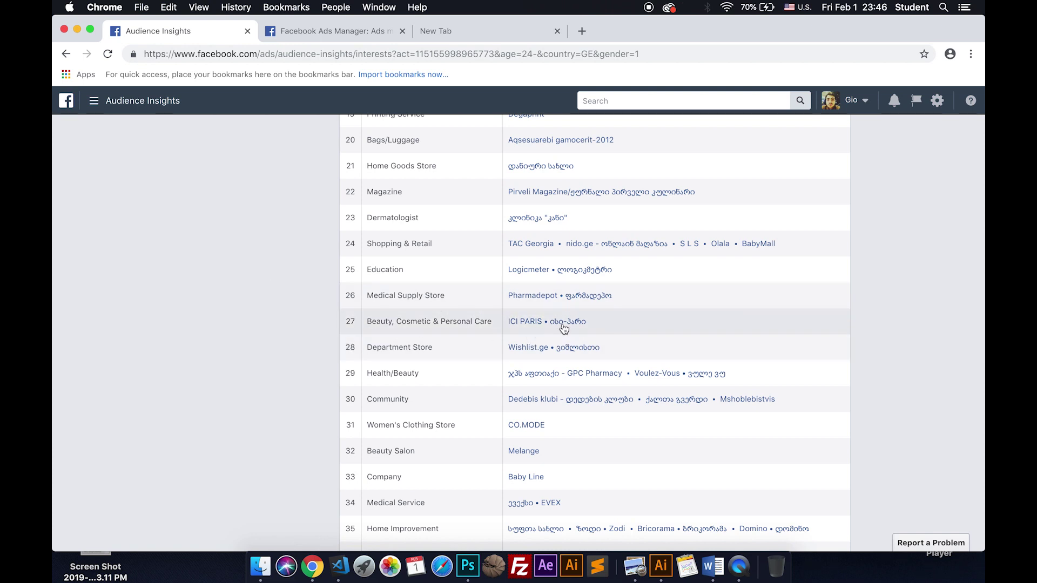
- Add the suggested "Personal care" interest to the audience and dismiss the interest suggestions
scroll(172, 232, "up", 10)
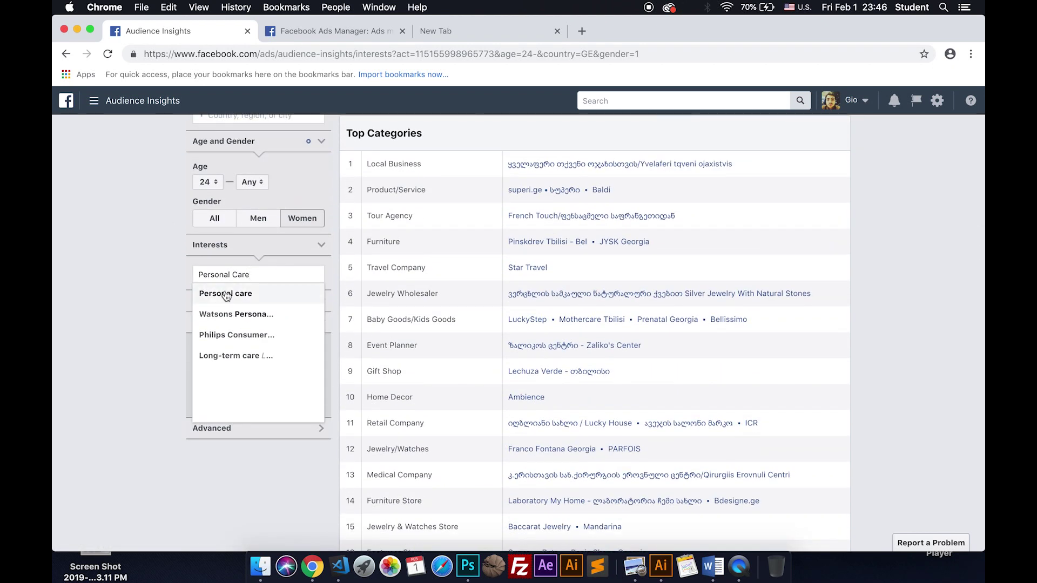
left_click(225, 295)
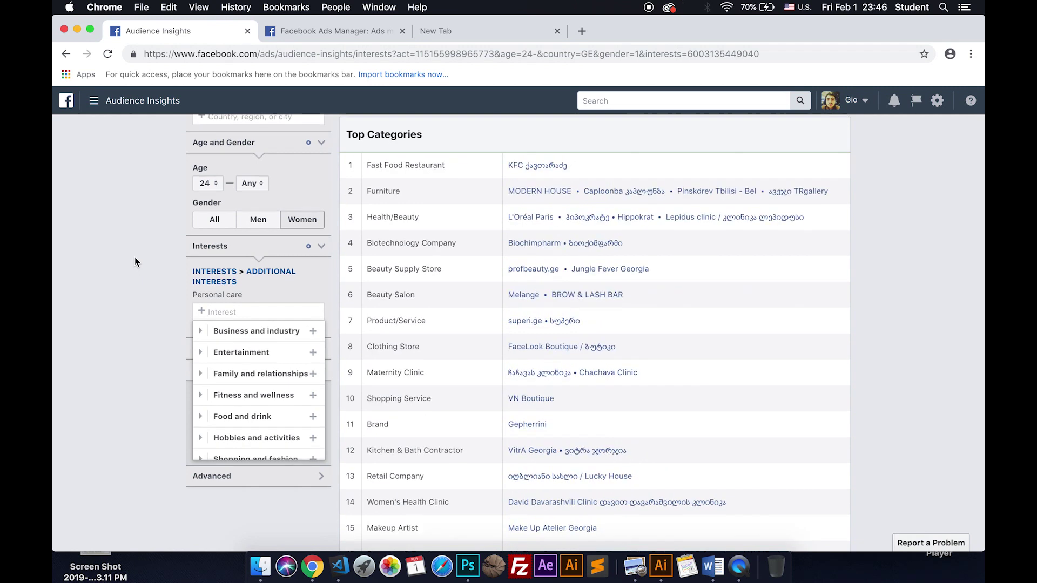
scroll(134, 257, "up", 4)
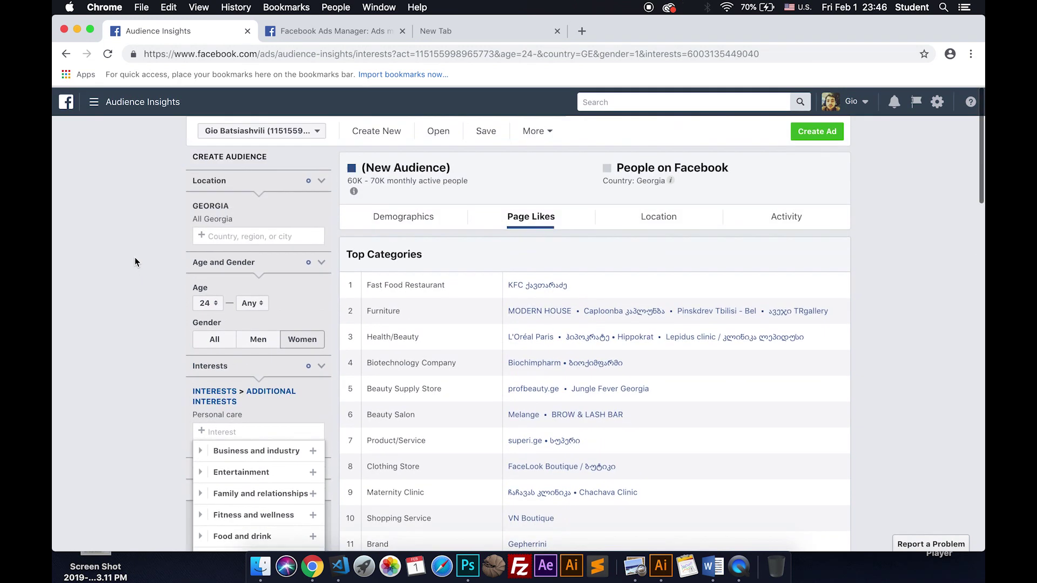
left_click(66, 403)
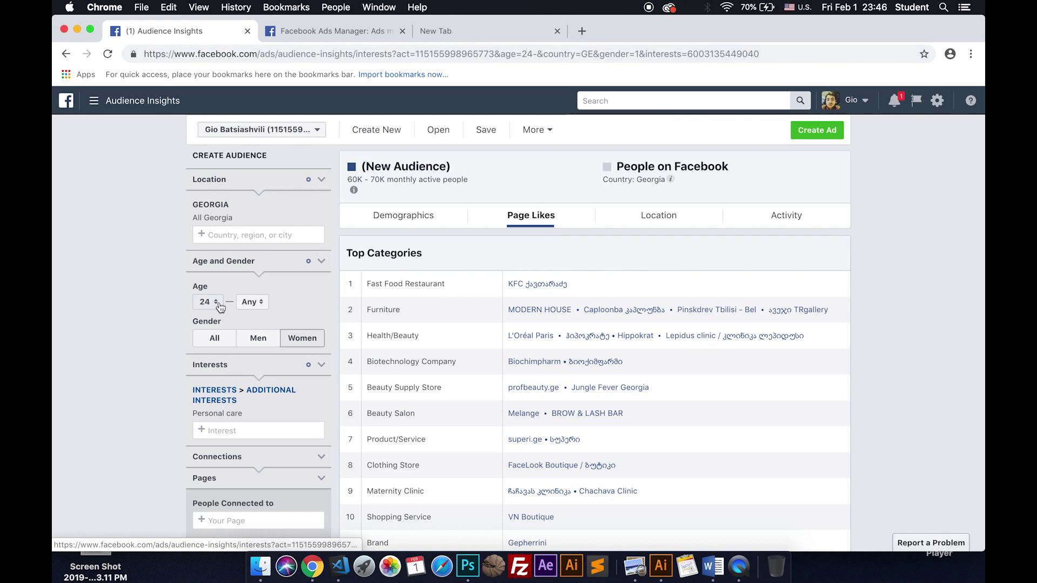
- Check the narrowed audience's size and interest filter, and review its top categories and the pages in them
scroll(187, 362, "down", 3)
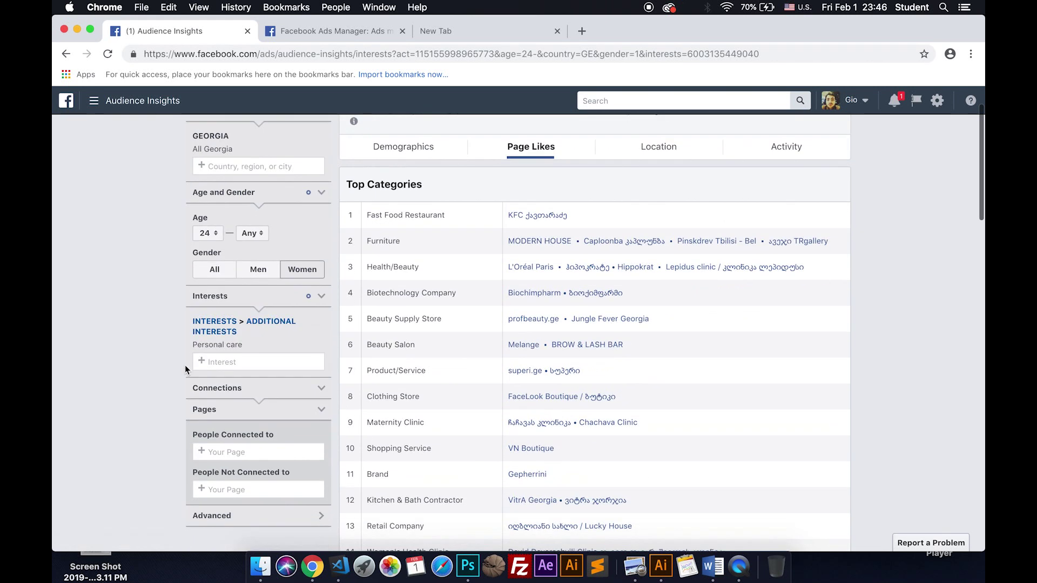
mouse_move(226, 348)
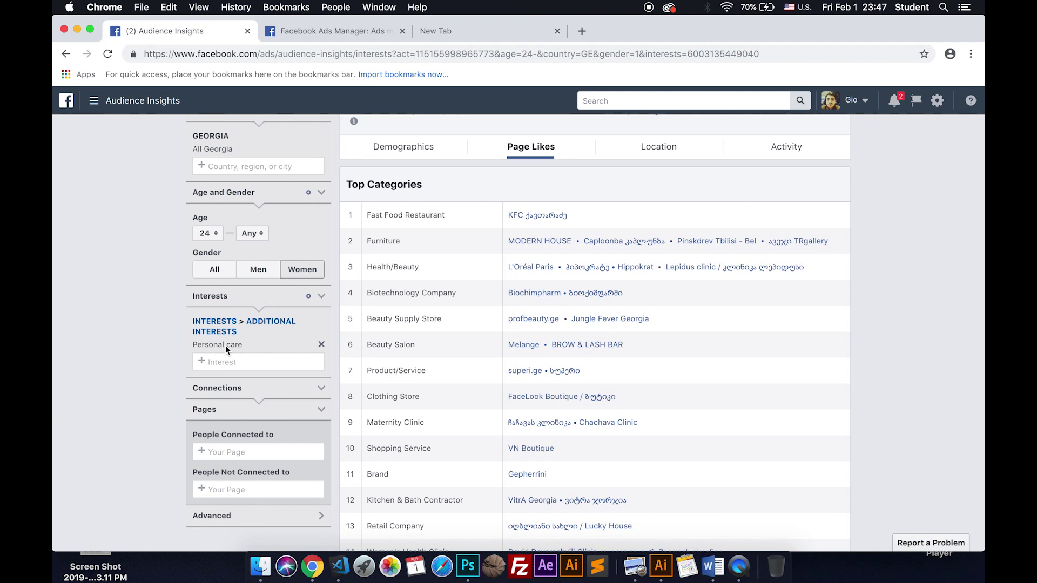
scroll(432, 189, "up", 3)
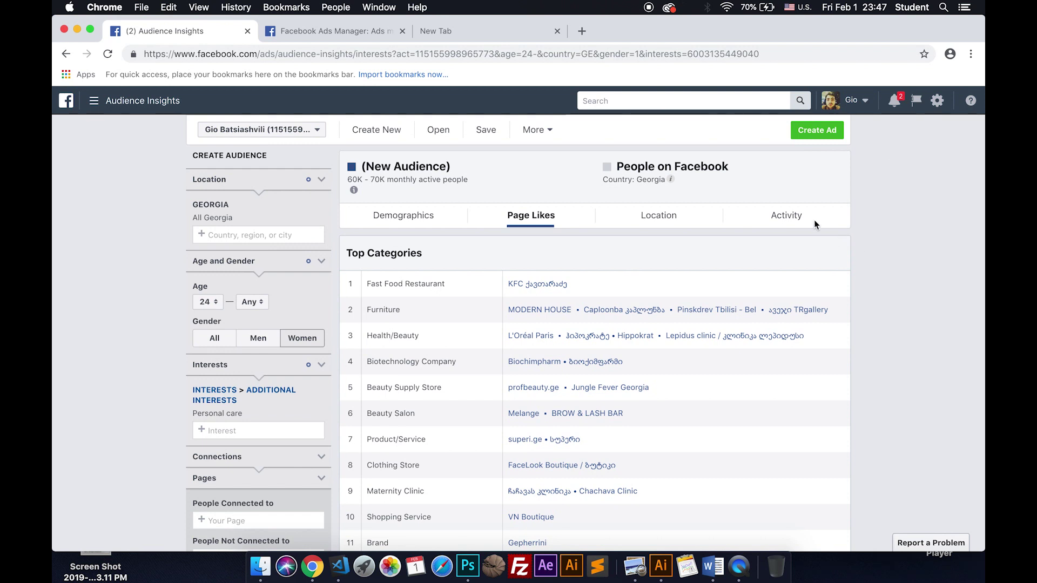
scroll(163, 171, "down", 5)
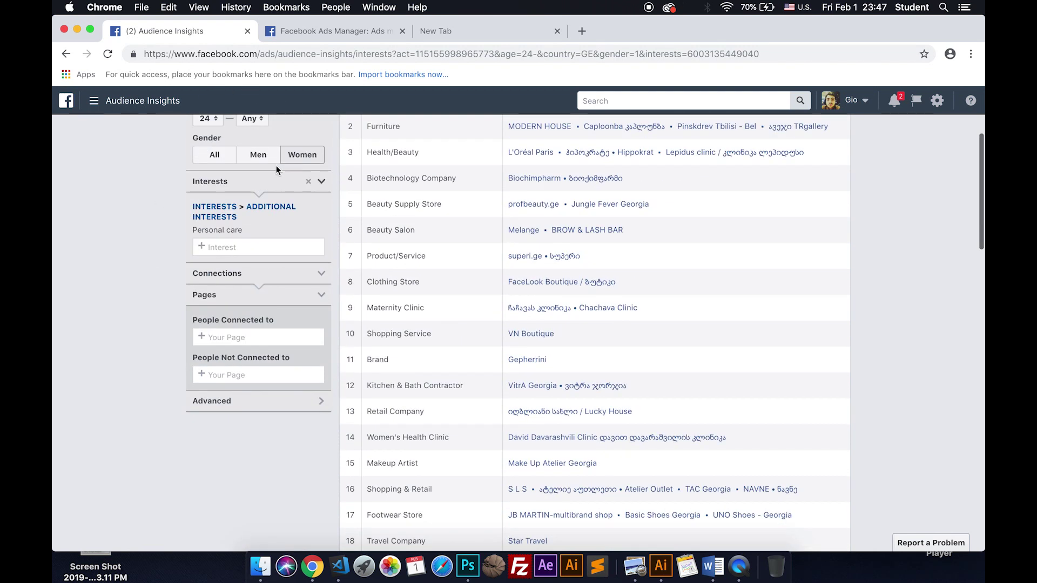
scroll(693, 429, "down", 15)
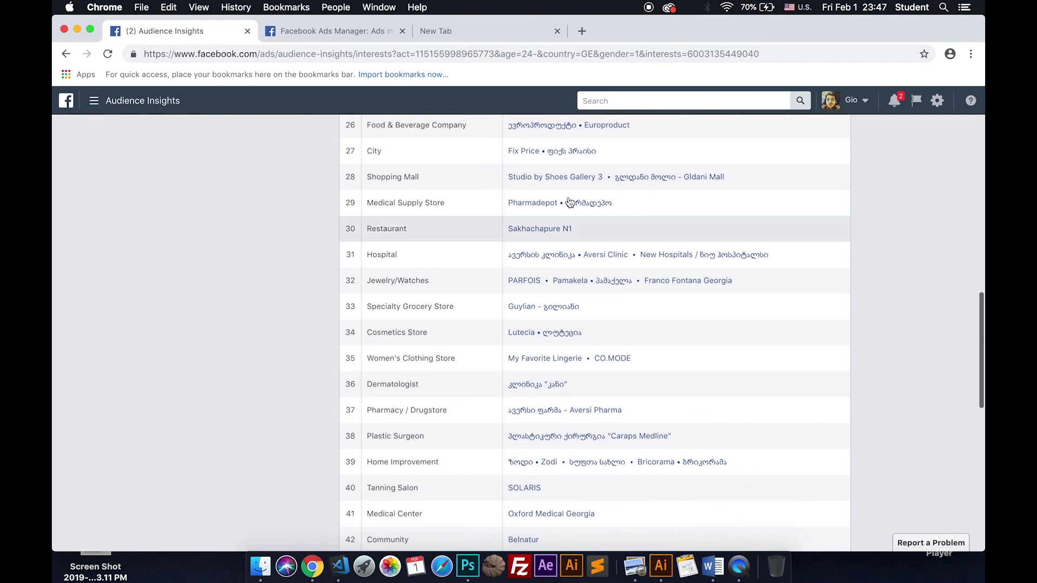
scroll(500, 141, "up", 2)
scroll(500, 140, "up", 20)
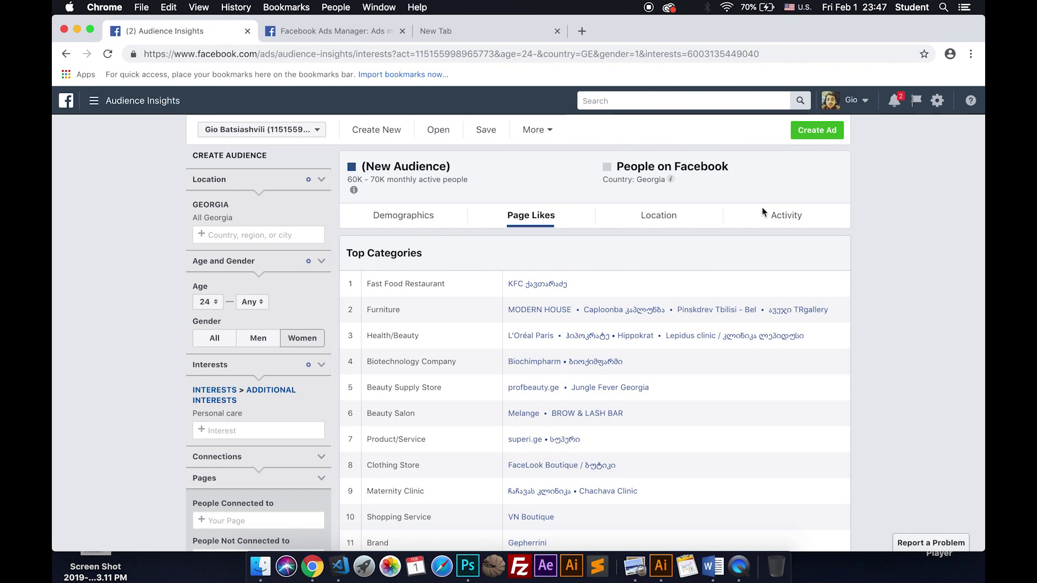
- Open the audience's Location data and compare its top cities with all Facebook users in Georgia
left_click(673, 217)
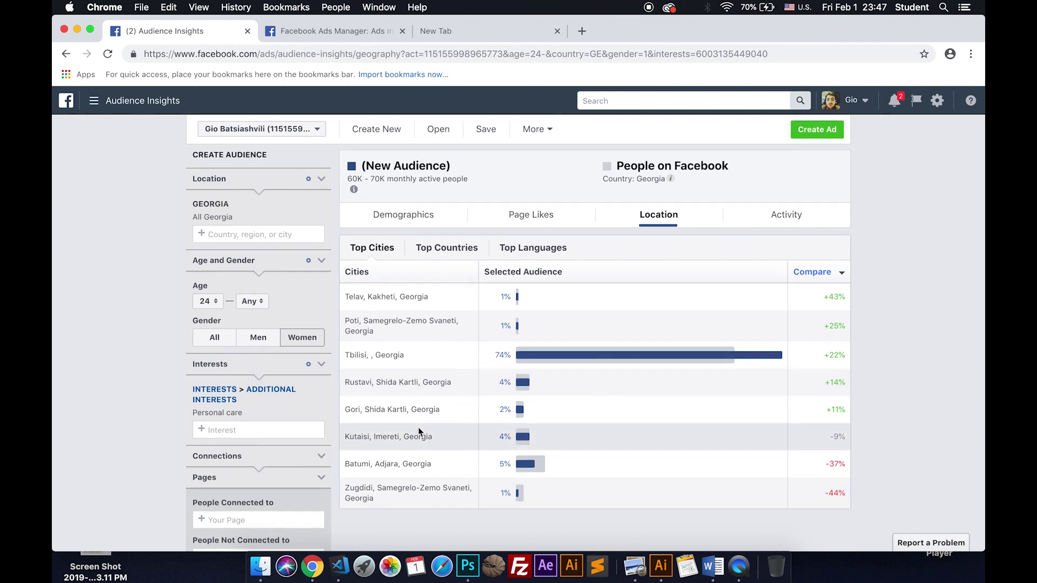
scroll(418, 431, "down", 2)
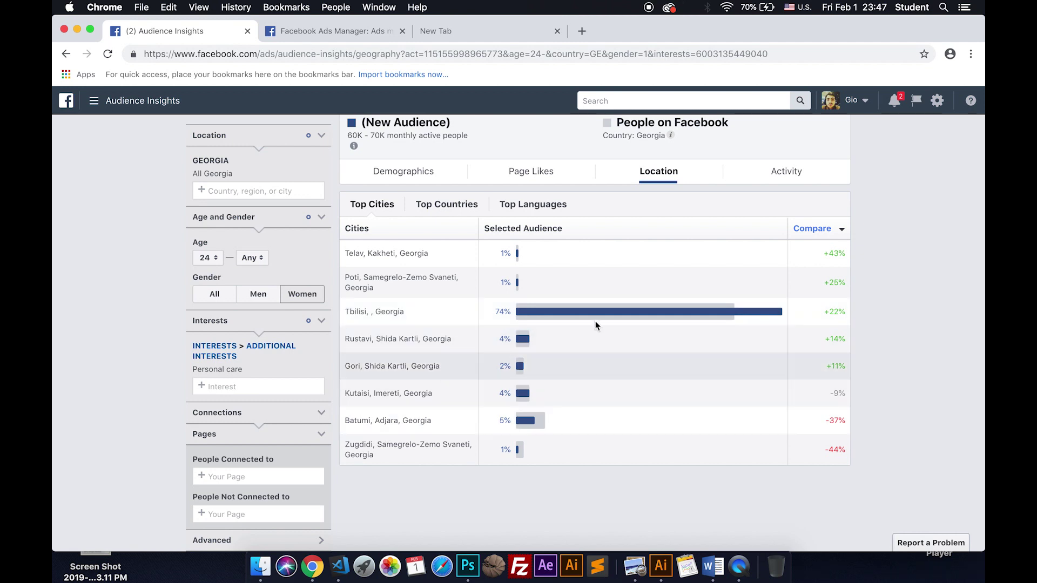
mouse_move(649, 309)
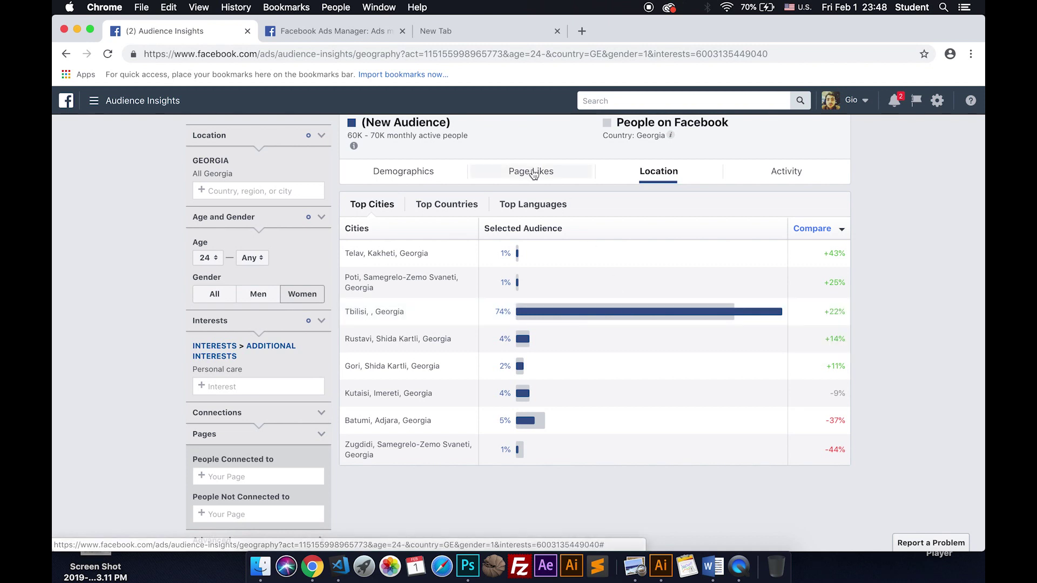
- Open the audience's Activity data and compare its pages liked, comments, posts liked and posts shared with all Facebook users
left_click(798, 177)
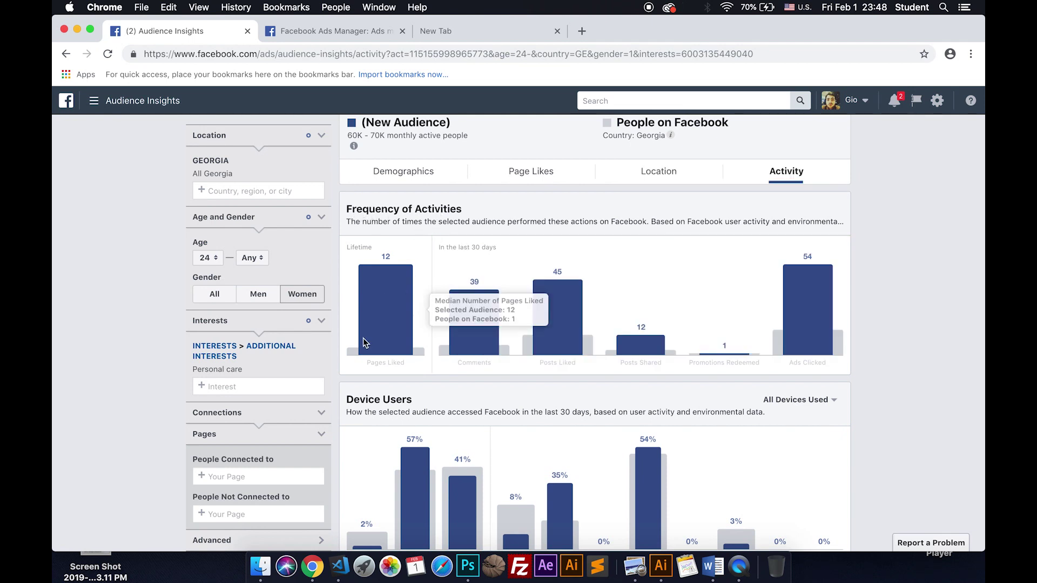
mouse_move(472, 305)
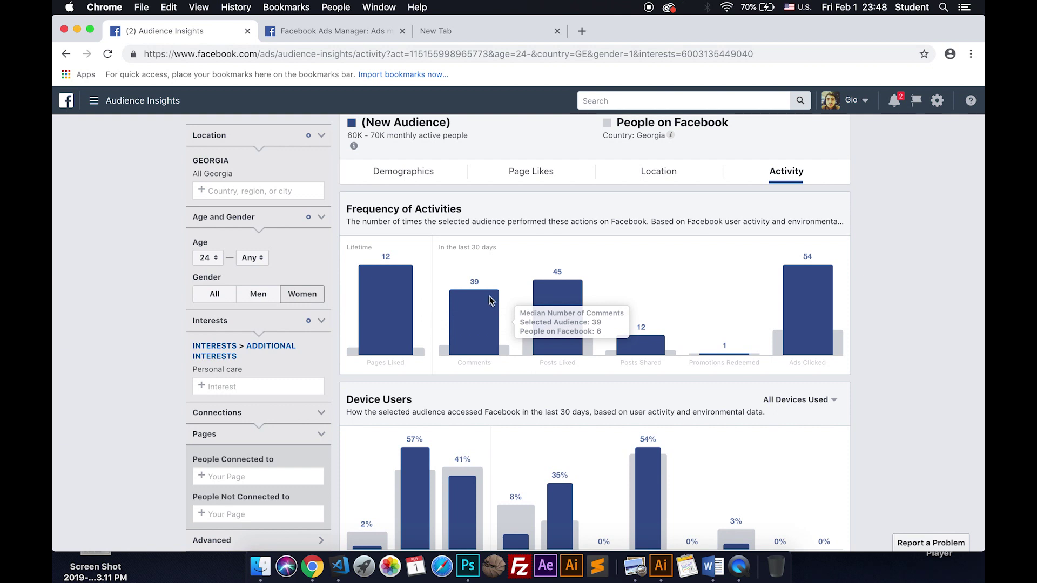
mouse_move(551, 285)
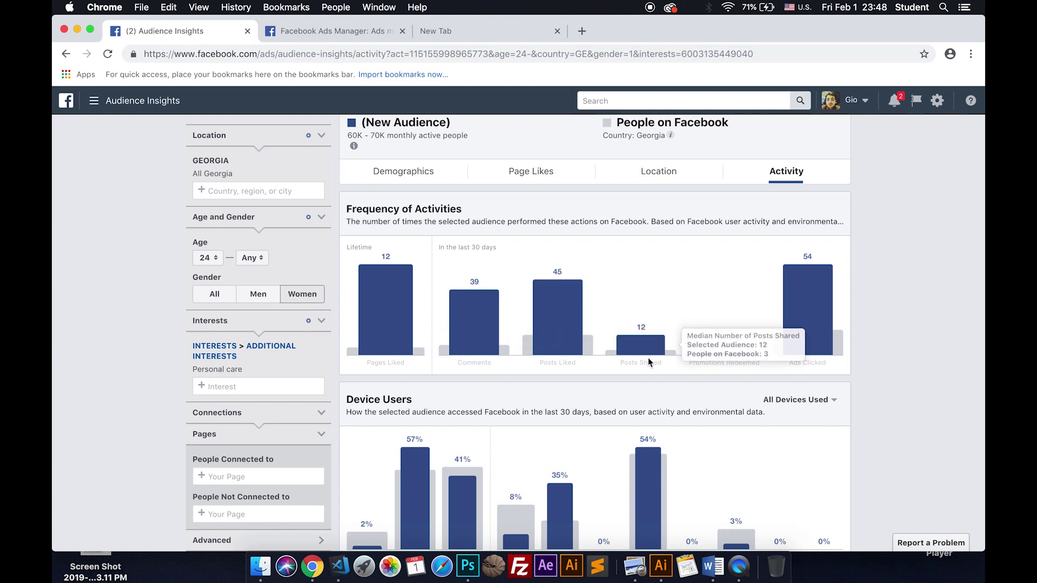
- Examine which devices the audience uses, comparing desktop and mobile, iPhone and other device shares with all Facebook users
scroll(850, 403, "down", 2)
scroll(851, 403, "up", 1)
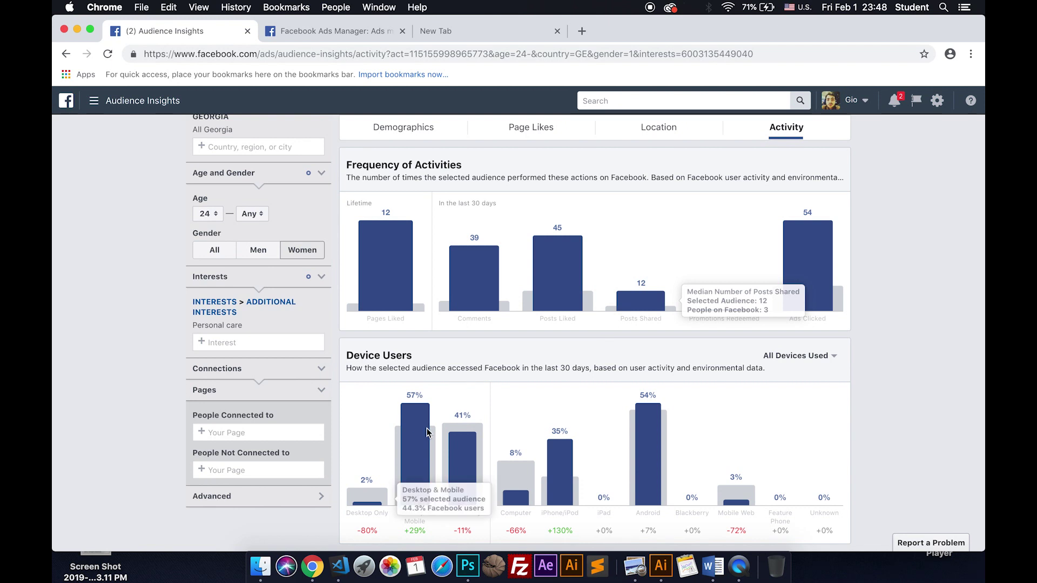
mouse_move(562, 462)
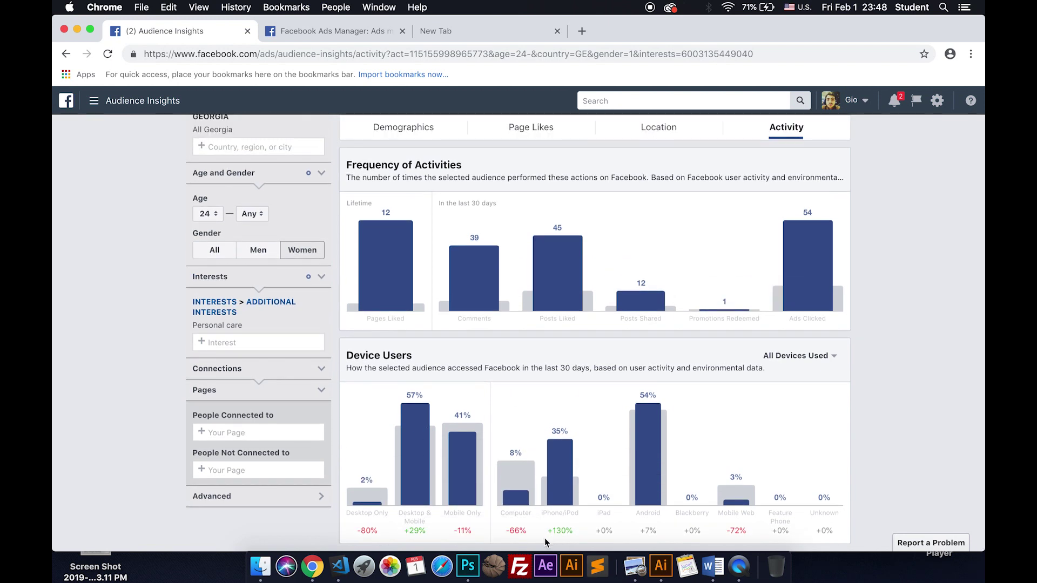
scroll(740, 464, "down", 1)
scroll(740, 464, "up", 1)
scroll(637, 341, "up", 1)
scroll(639, 343, "down", 1)
scroll(675, 180, "up", 3)
mouse_move(673, 183)
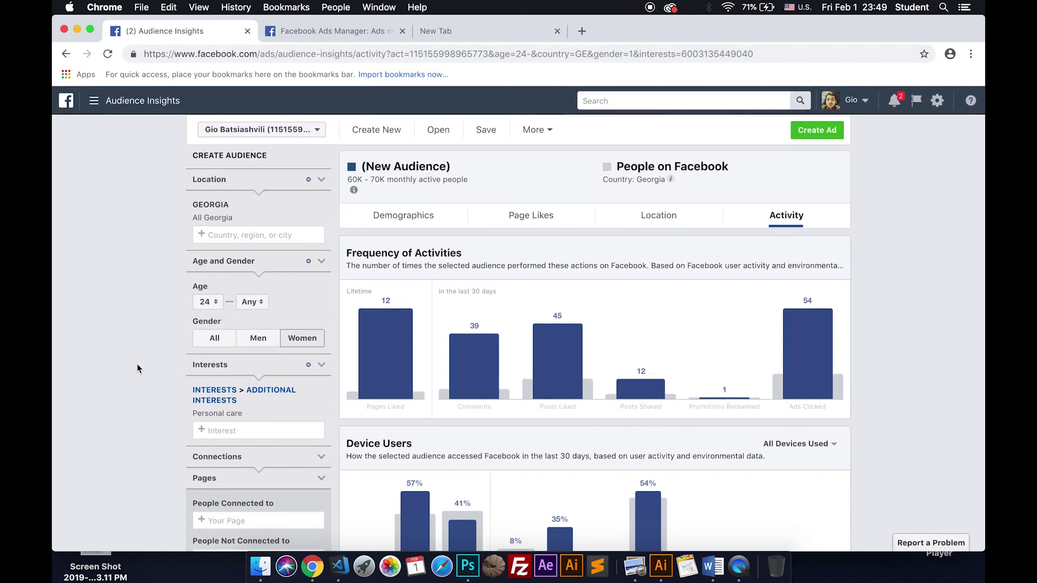
- Collapse the Pages filter and expand the Advanced audience filters
scroll(137, 363, "down", 3)
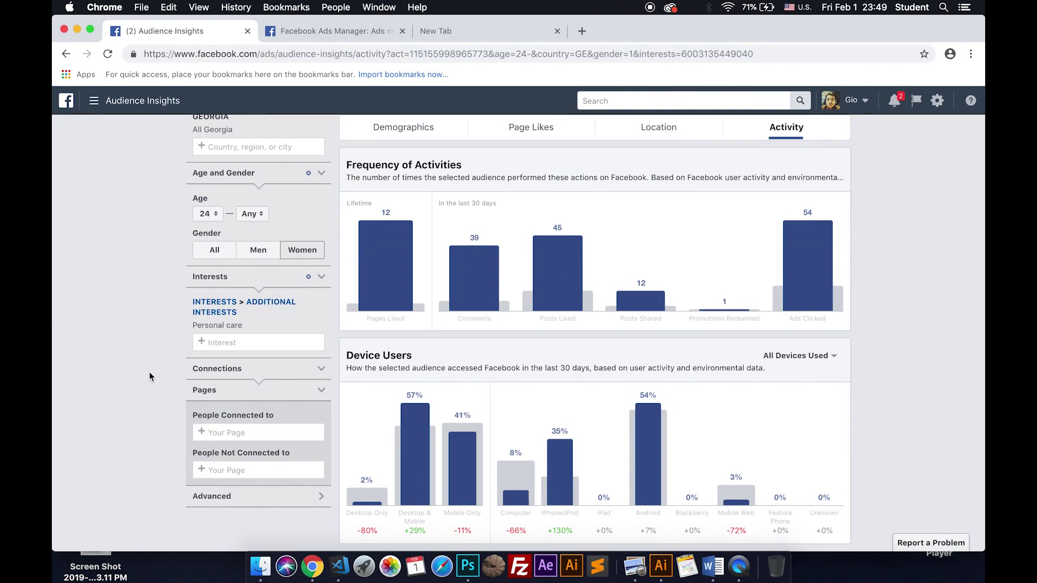
left_click(205, 390)
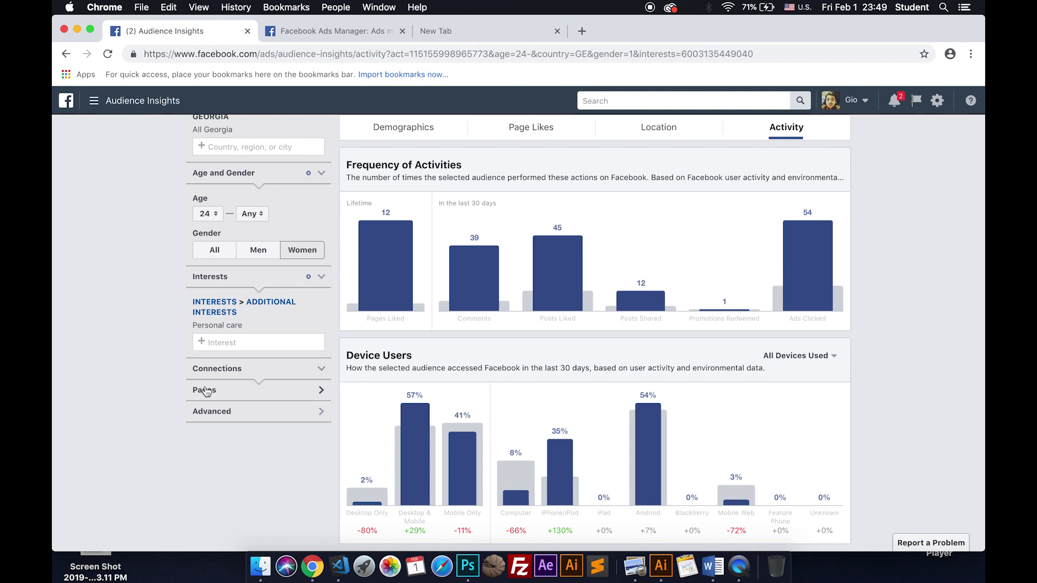
left_click(214, 414)
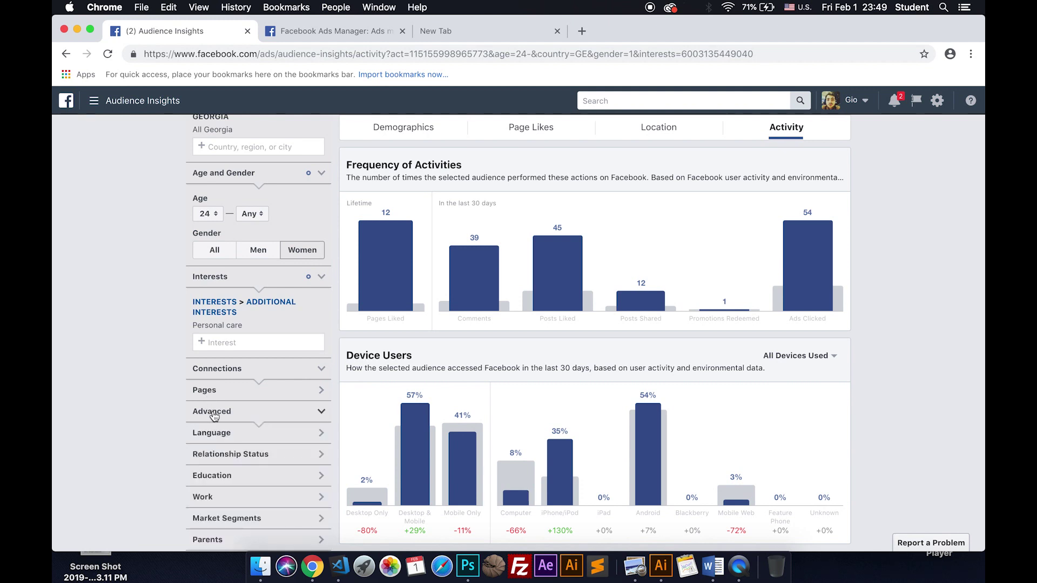
- Review the Advanced audience filters, inspecting the job title field under Work and the options under Relationship Status
scroll(147, 481, "down", 2)
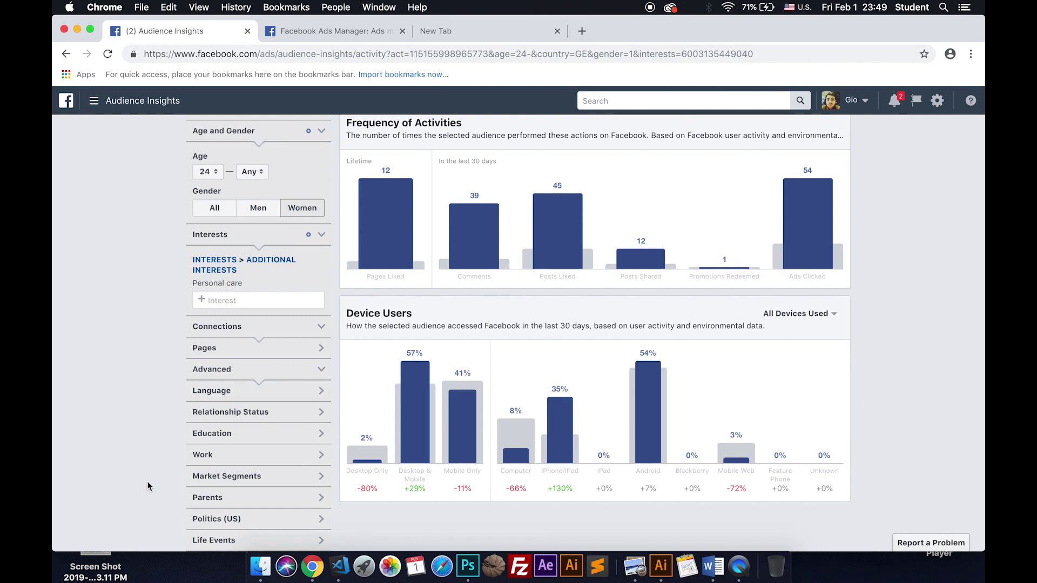
scroll(148, 486, "up", 5)
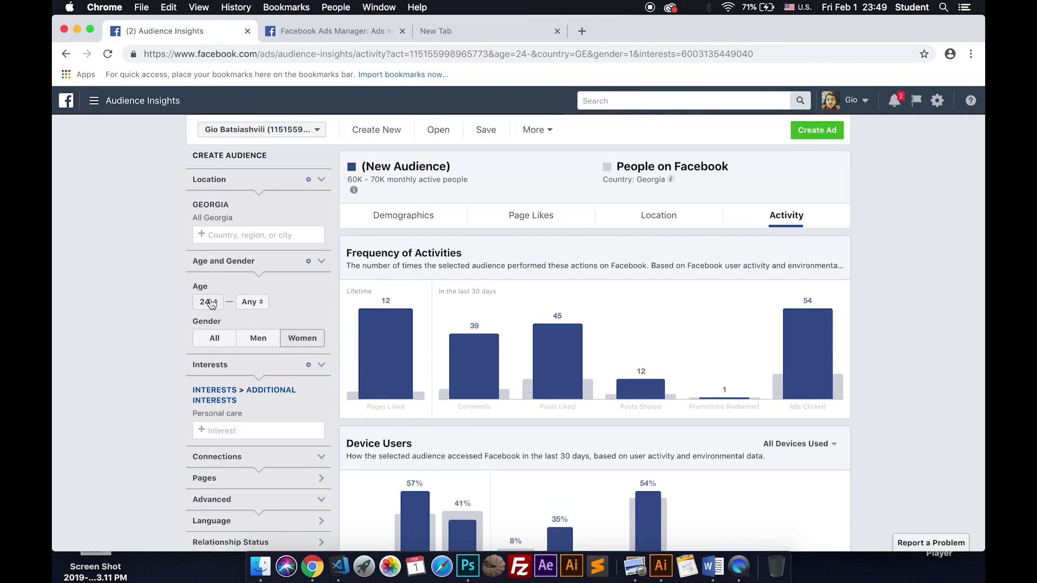
scroll(225, 362, "down", 3)
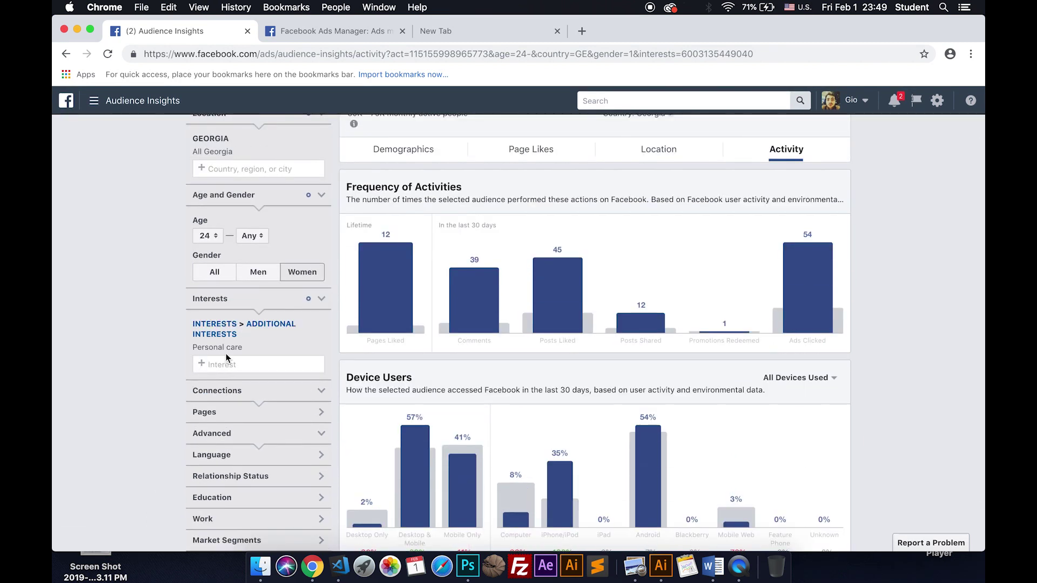
scroll(144, 438, "down", 3)
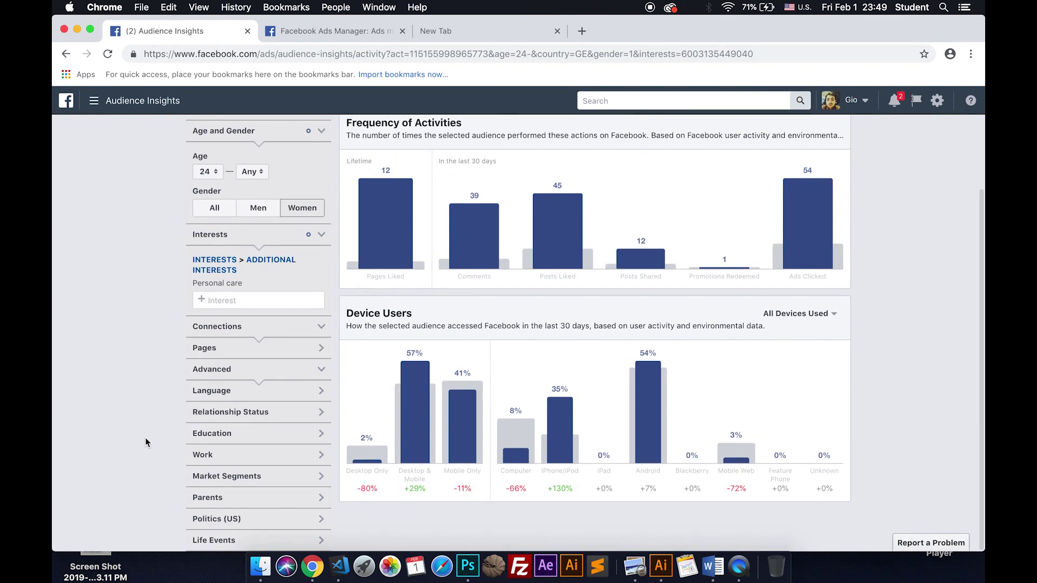
left_click(243, 457)
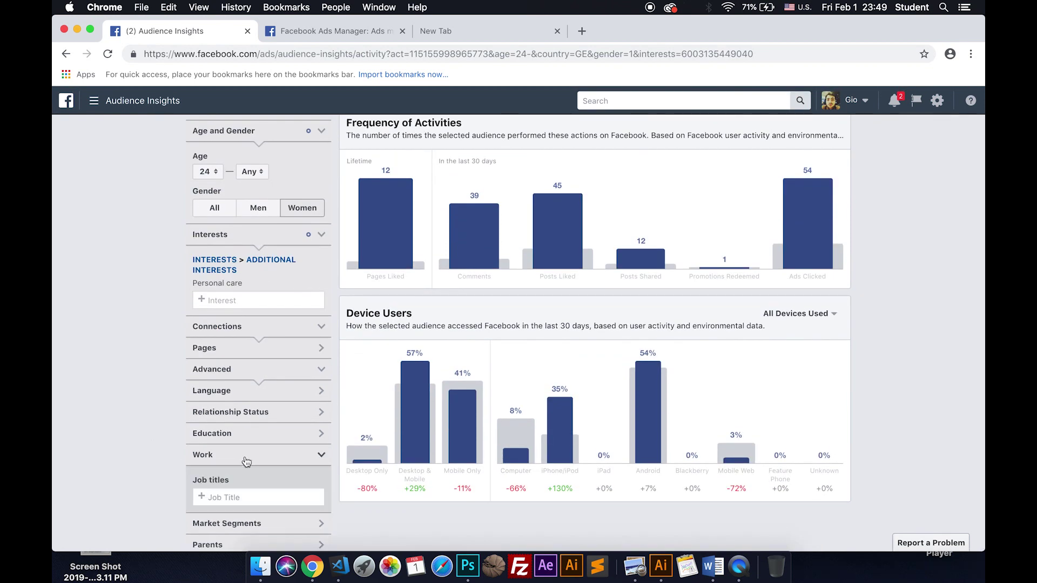
scroll(180, 448, "down", 1)
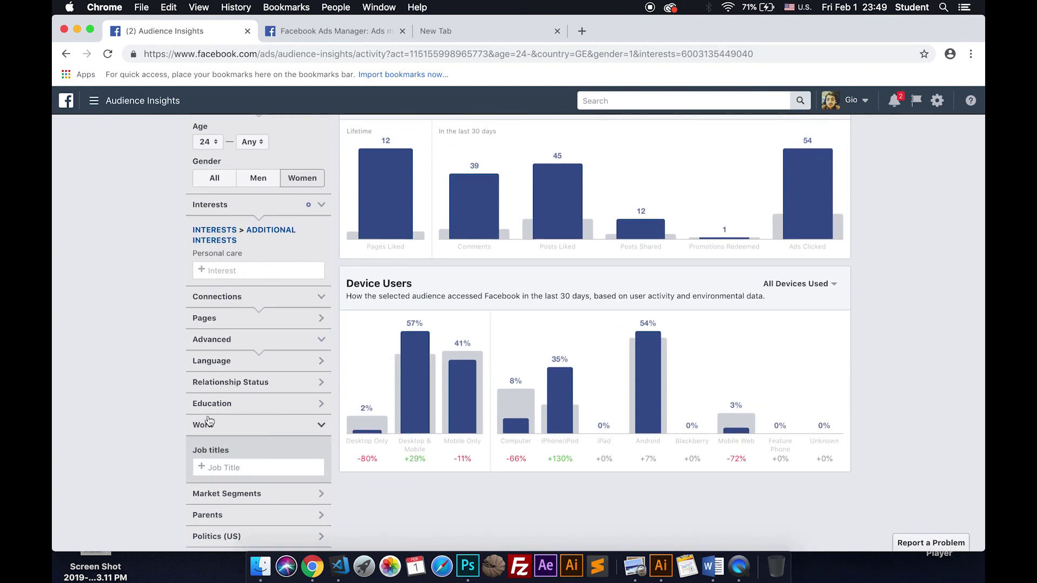
left_click(210, 426)
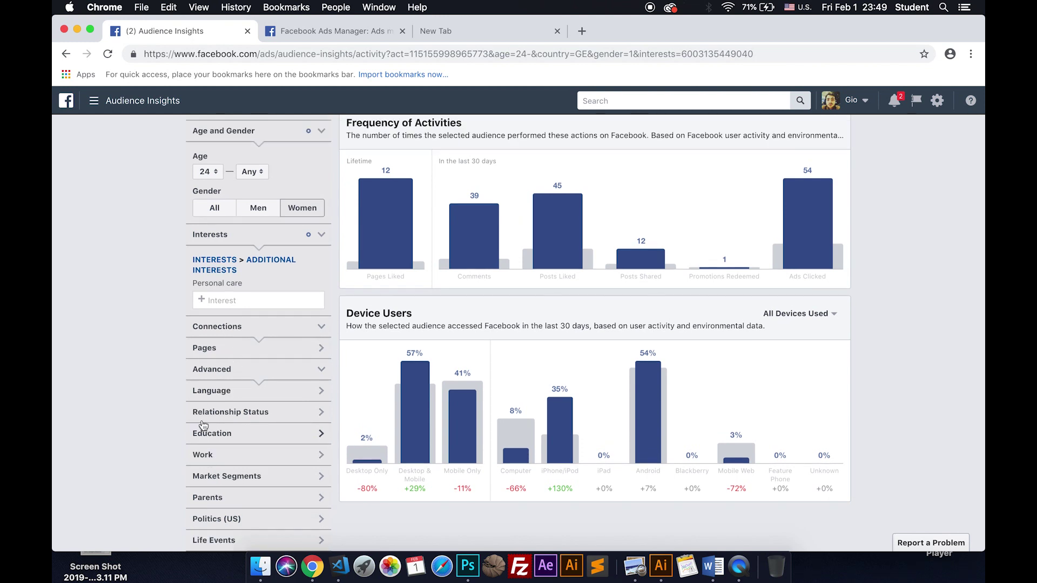
left_click(229, 413)
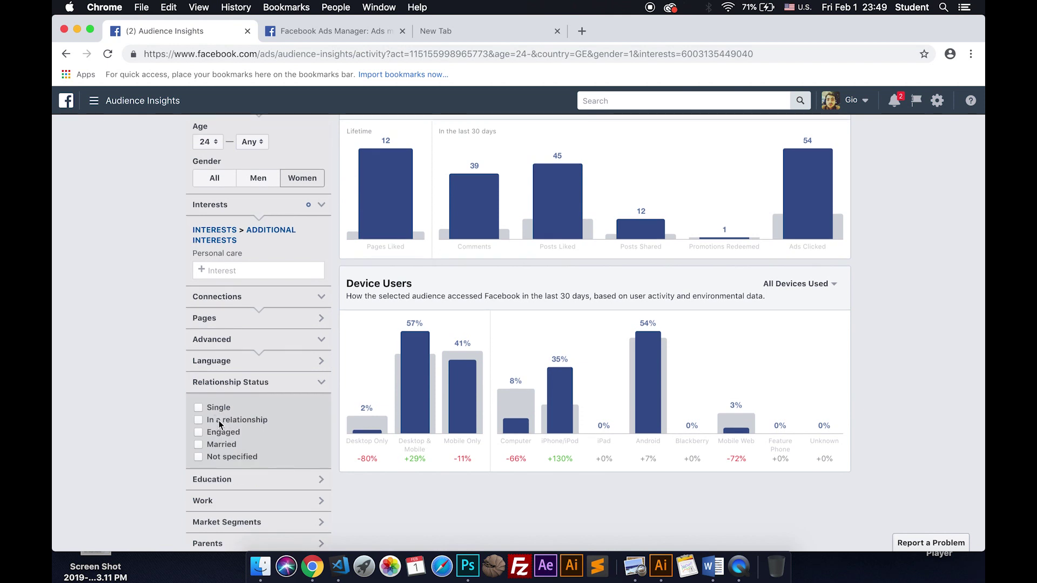
left_click(227, 384)
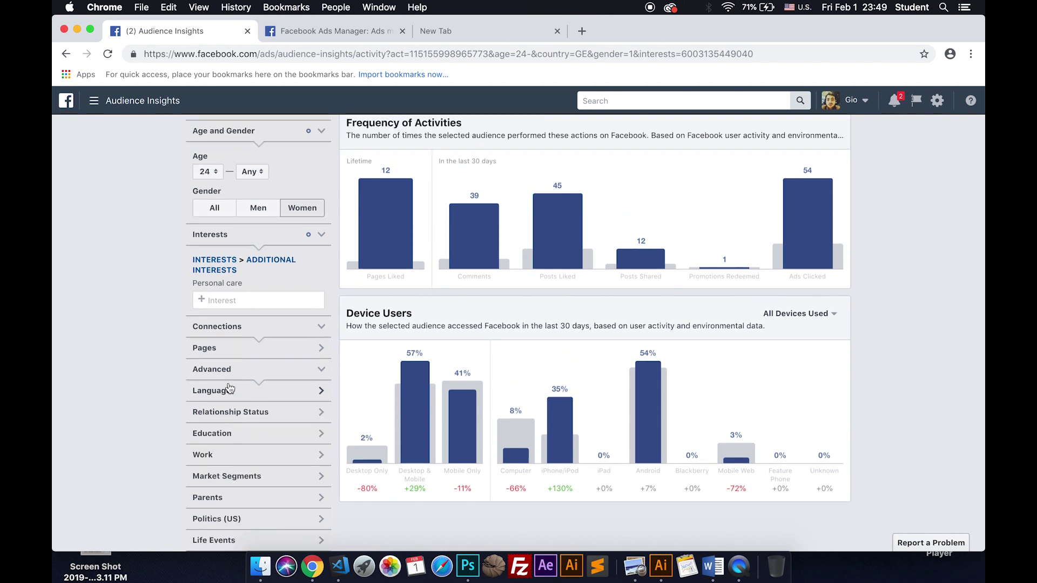
- Narrow the audience by adding Sales as a job title in the Work filter
left_click(221, 456)
left_click(235, 470)
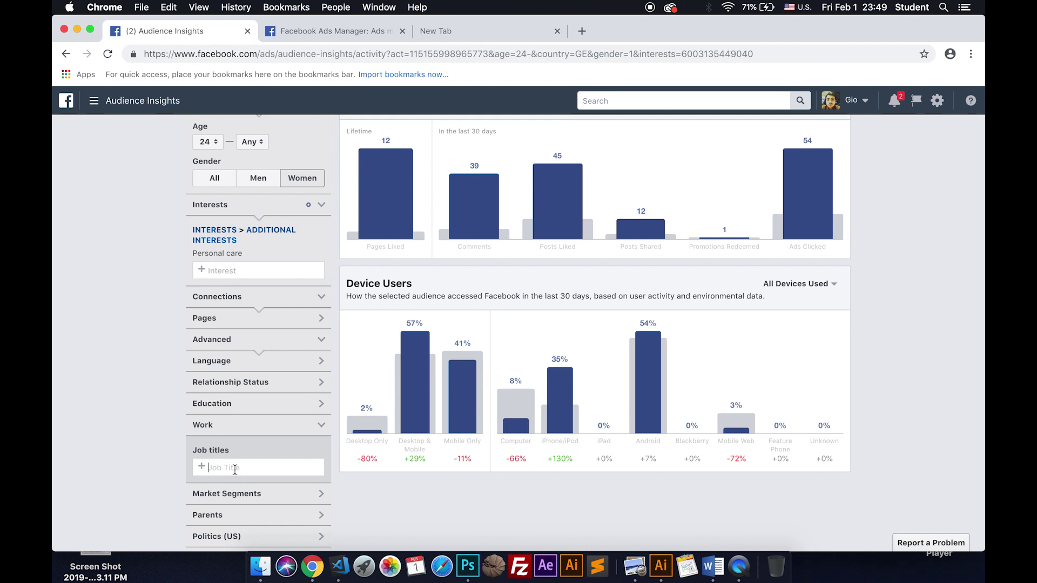
type("sales")
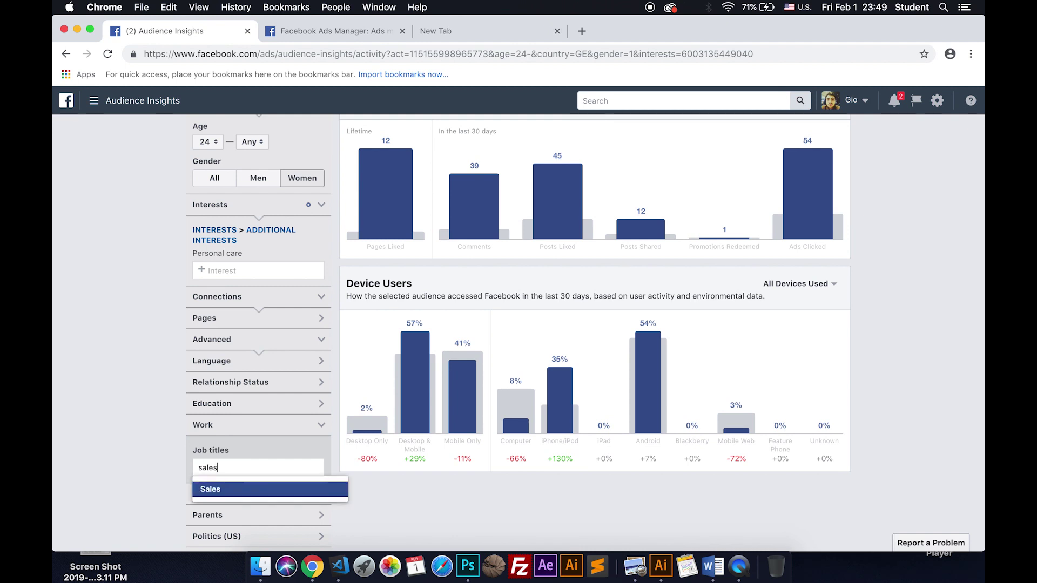
left_click(211, 491)
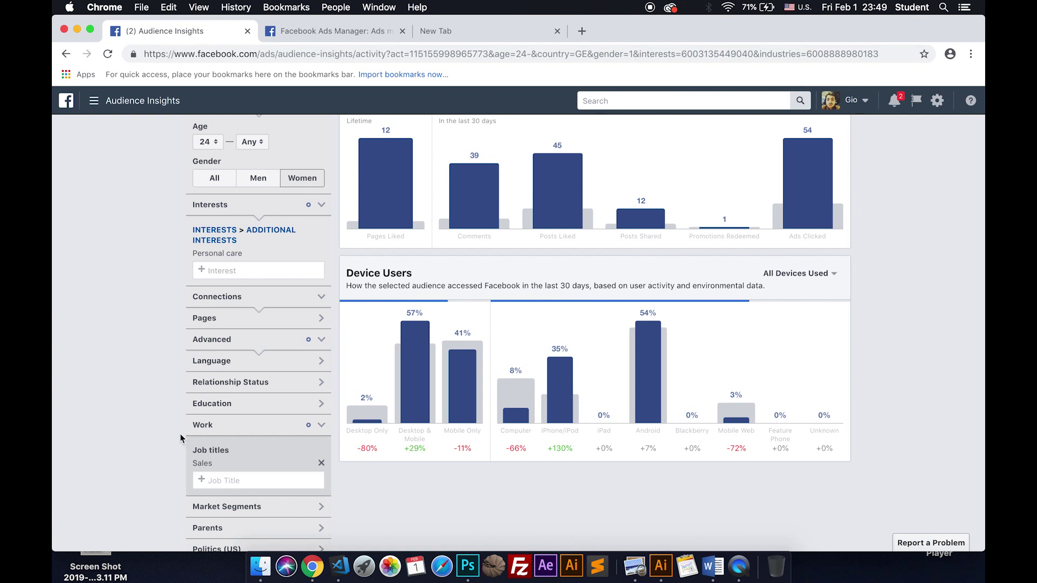
- Check the narrowed audience's size and device data, and remove the Sales job title
scroll(153, 319, "up", 5)
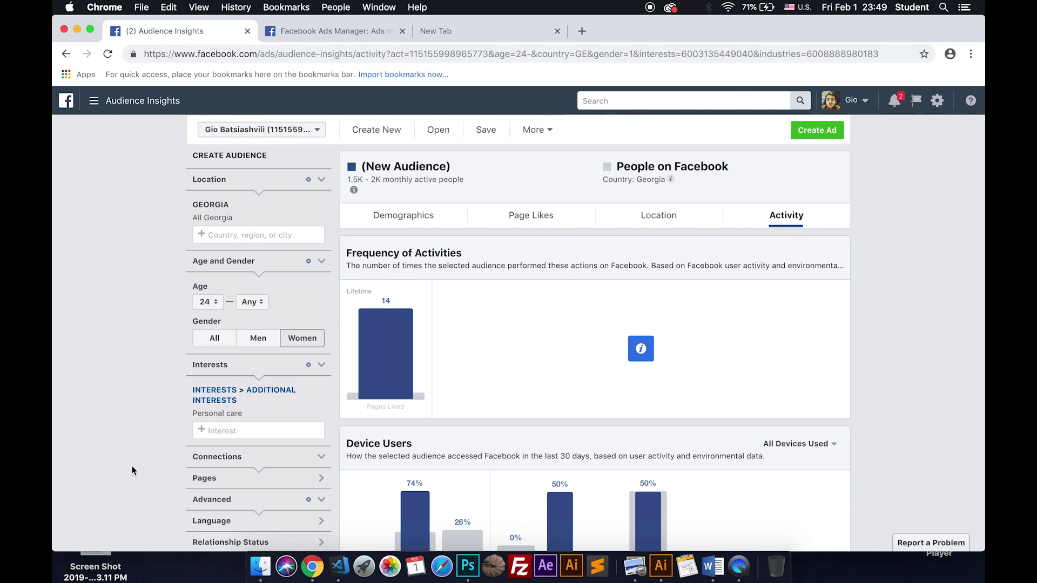
scroll(151, 349, "down", 5)
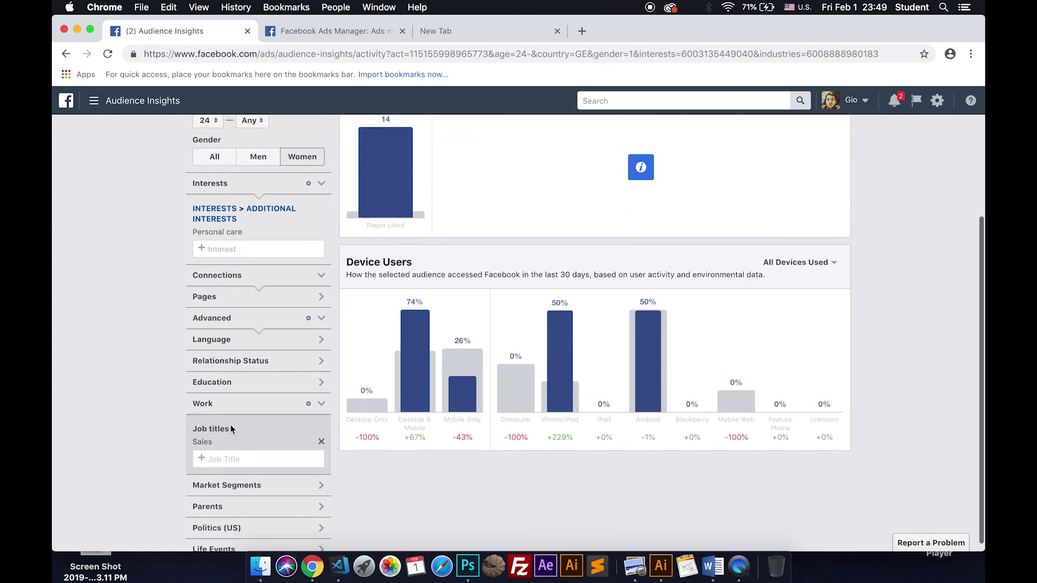
left_click(322, 442)
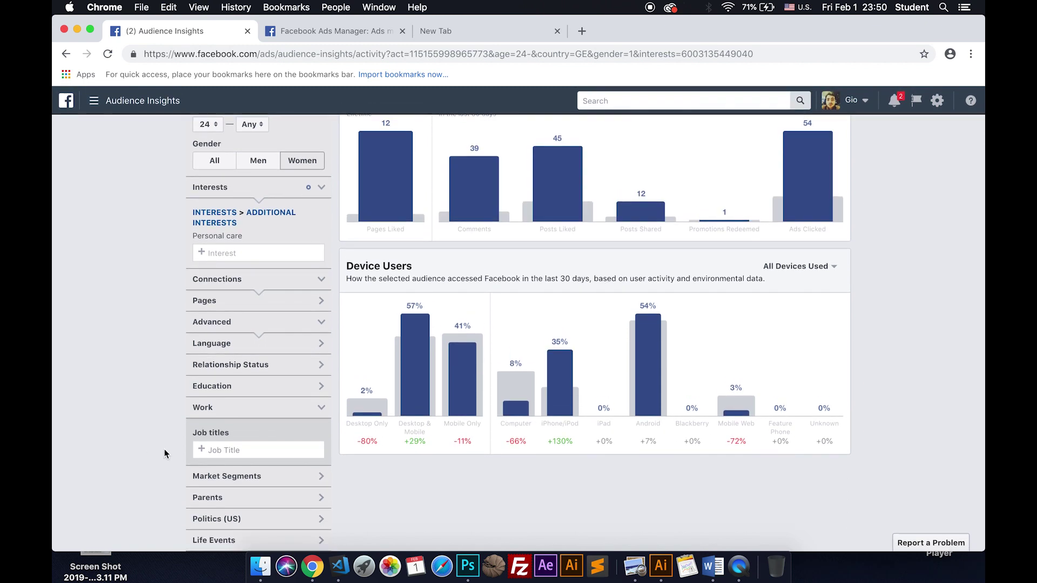
- Examine the child age options under Parents and the options under Life Events
left_click(221, 495)
scroll(222, 459, "down", 3)
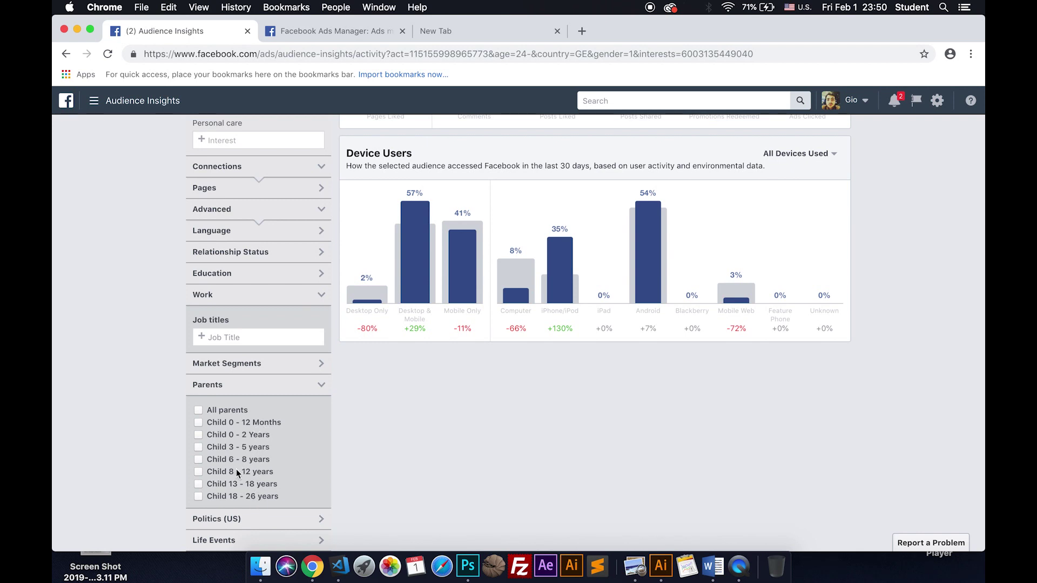
left_click(227, 389)
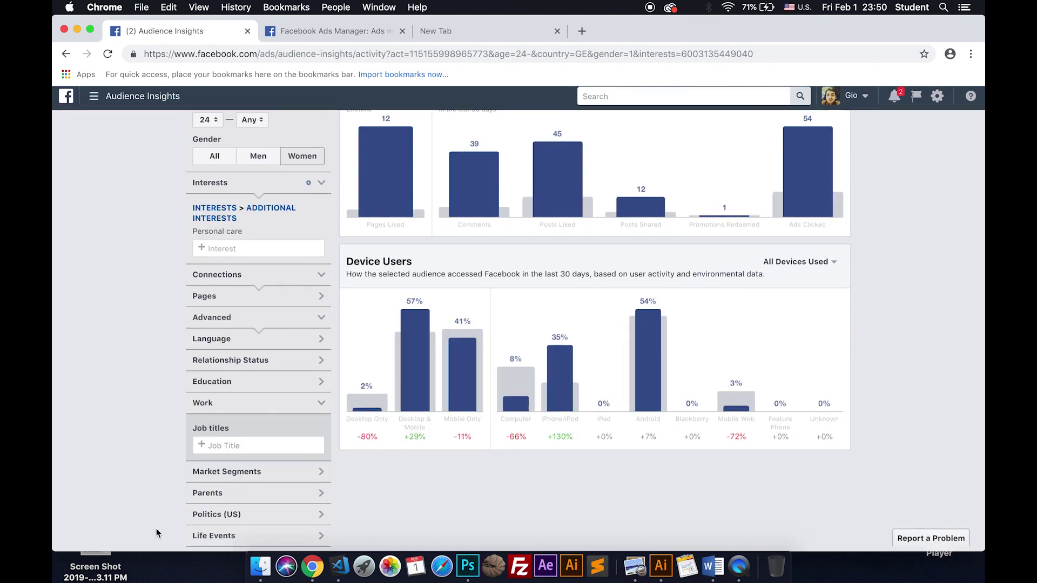
left_click(208, 537)
scroll(148, 411, "up", 5)
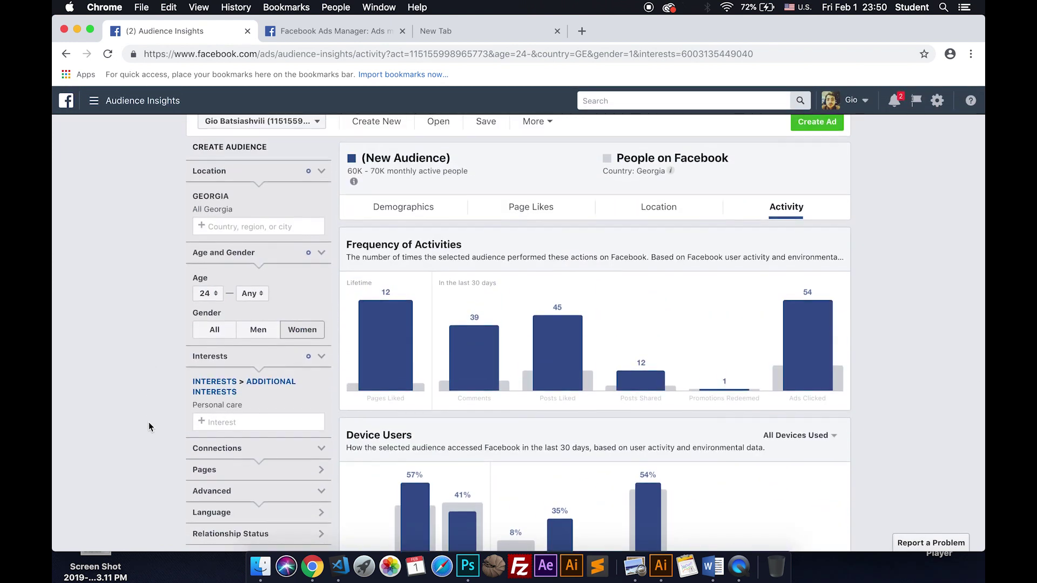
scroll(149, 426, "down", 5)
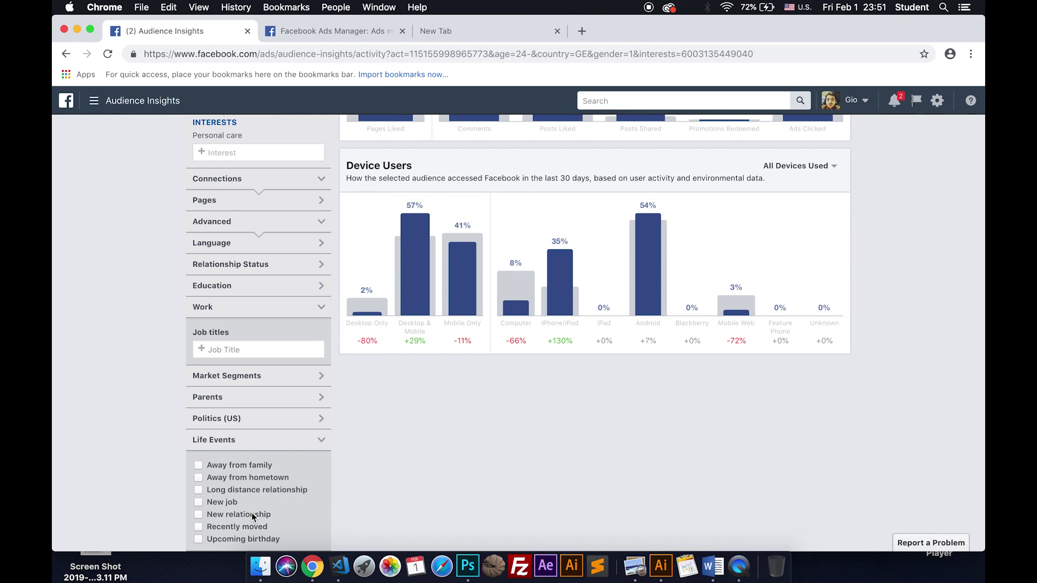
scroll(426, 432, "up", 10)
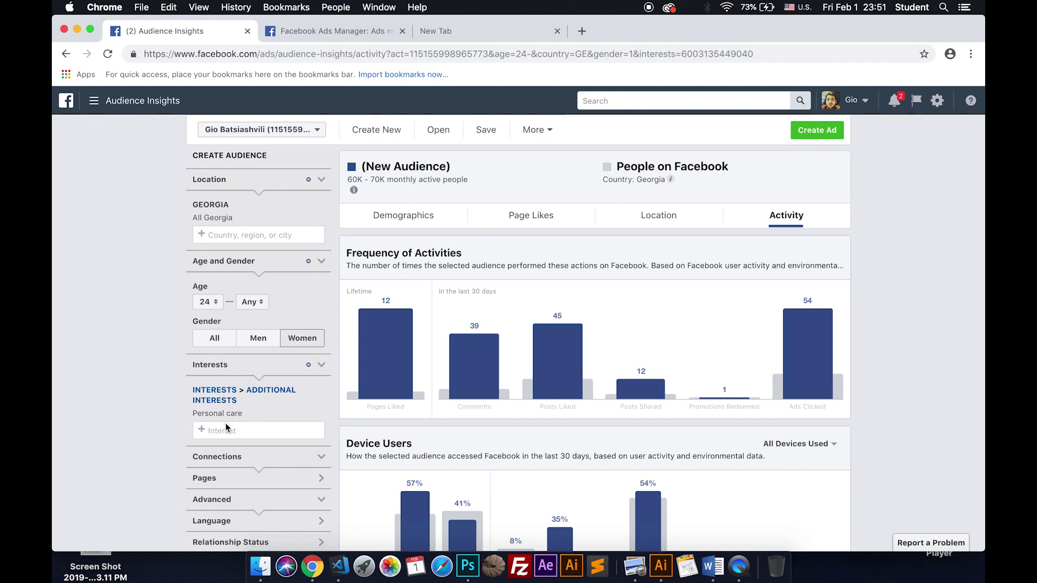
- Start saving the audience with Save As and switch the keyboard input source to Georgian - QWERTY for its name
left_click(536, 132)
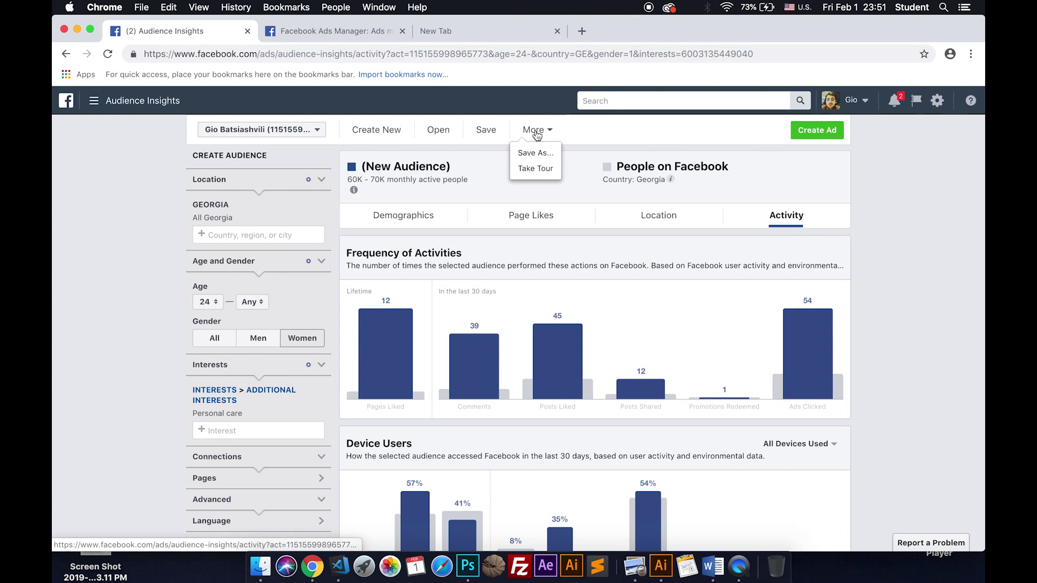
left_click(532, 153)
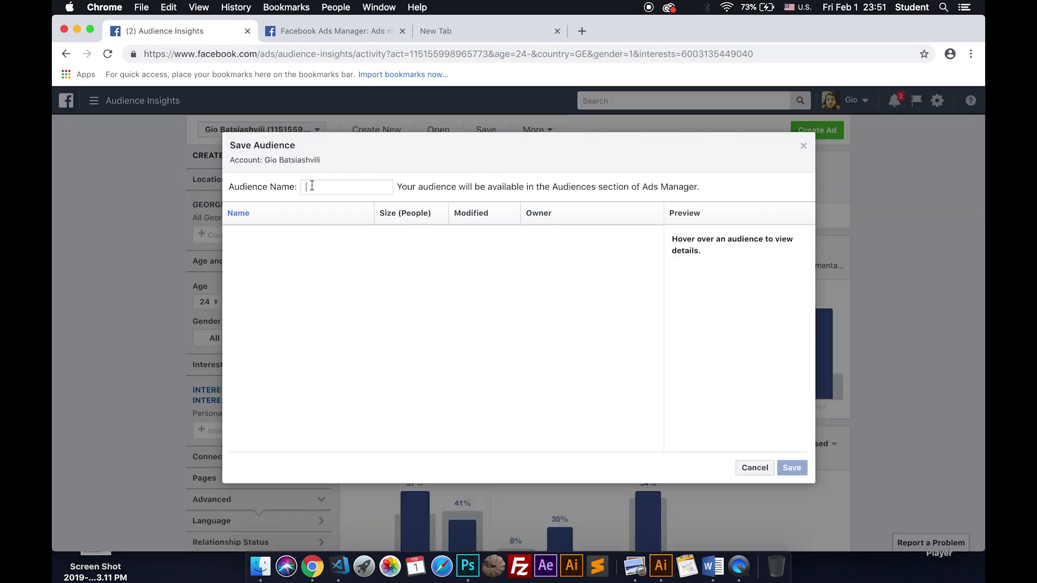
type("6")
key("BackSpace")
type("q")
key("BackSpace")
type("q")
key("BackSpace")
left_click(800, 7)
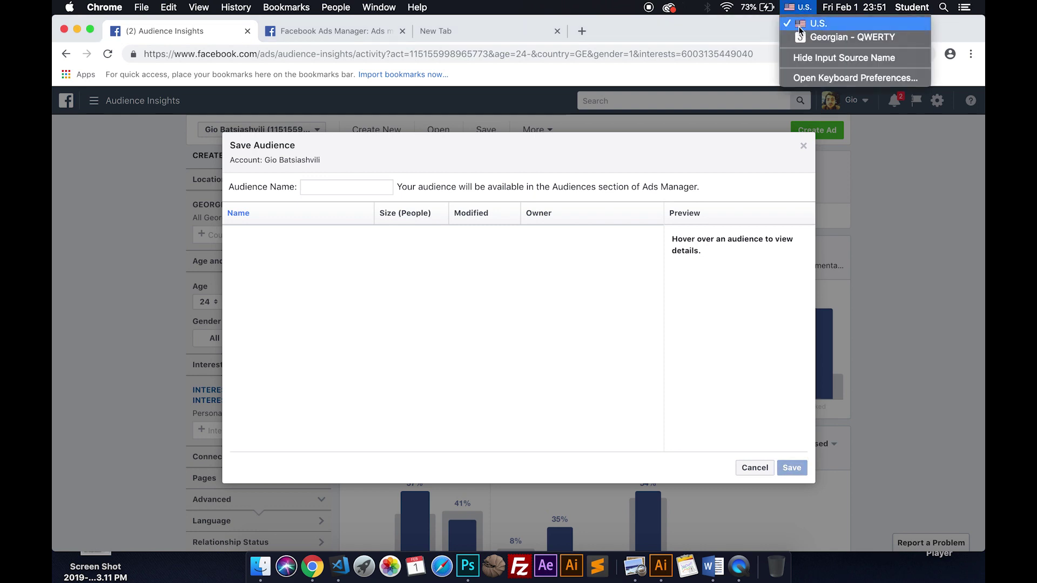
left_click(842, 37)
- Save the audience as "ქალბატონები - ინტერესი - თავის მოვლა. ასაკი 24 დან ზევით" and close the Save Audience dialog
type("ქალბატონები")
type(" - ინტერეს")
type("ი -")
type("ვის მოვალ")
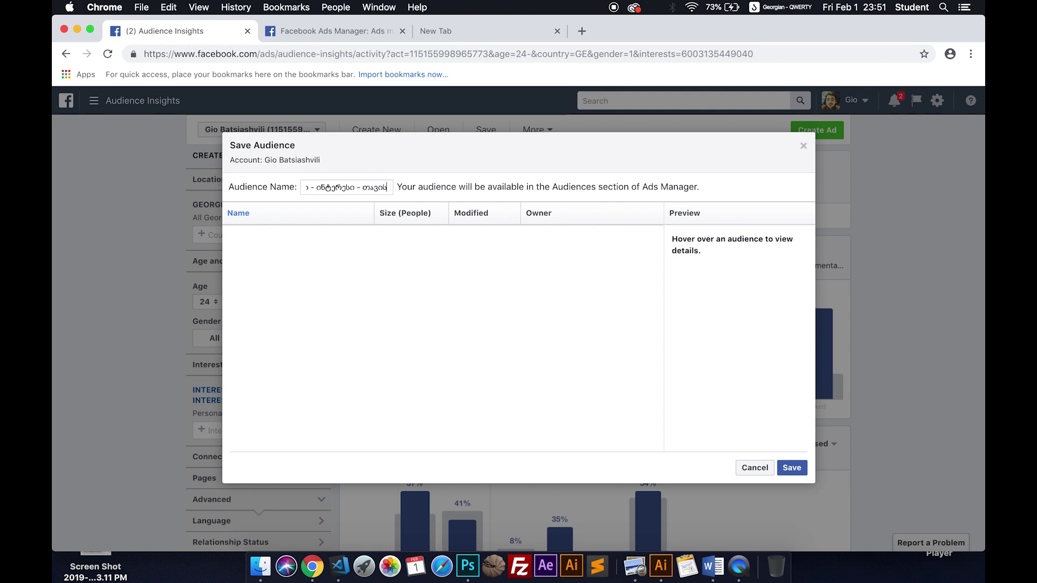
key("BackSpace")
key("BackSpace")
type("ლა. ახაკი 24 დან")
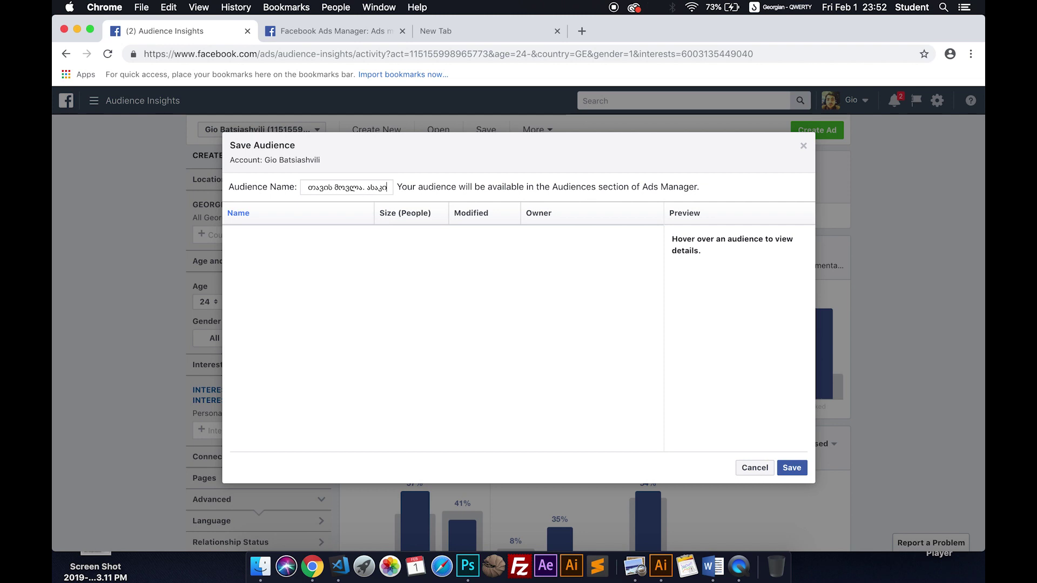
type(" ზევით")
left_click(791, 469)
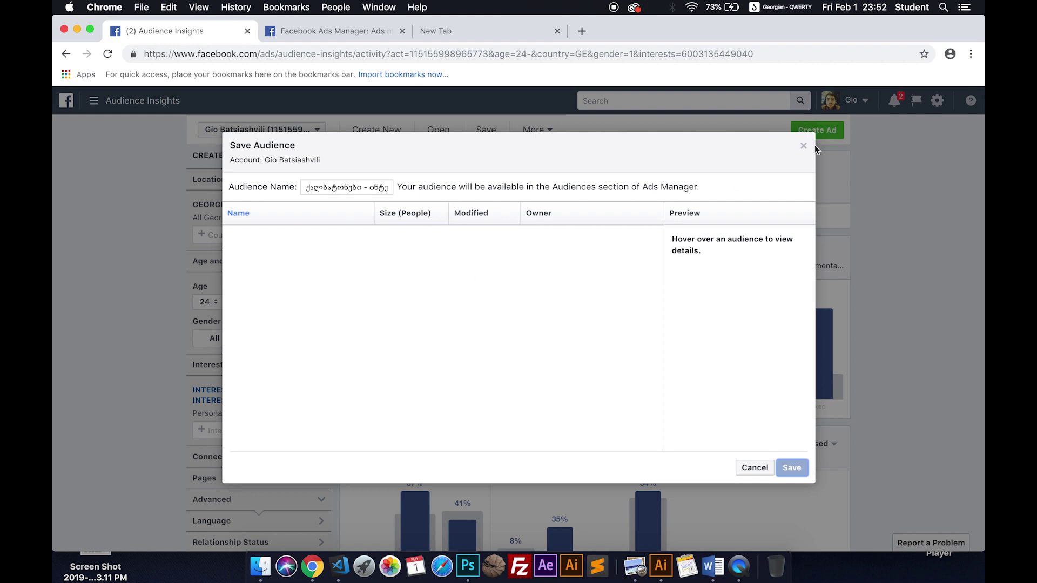
left_click(333, 187)
left_click(803, 146)
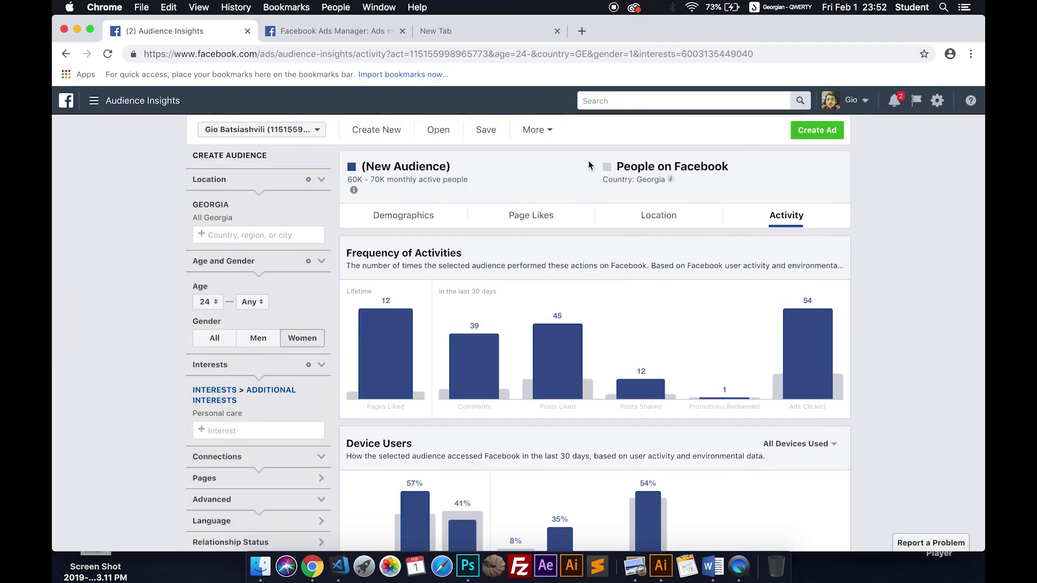
- Leave Audience Insights and open the Audiences page from the Assets tools
left_click(97, 103)
left_click(155, 398)
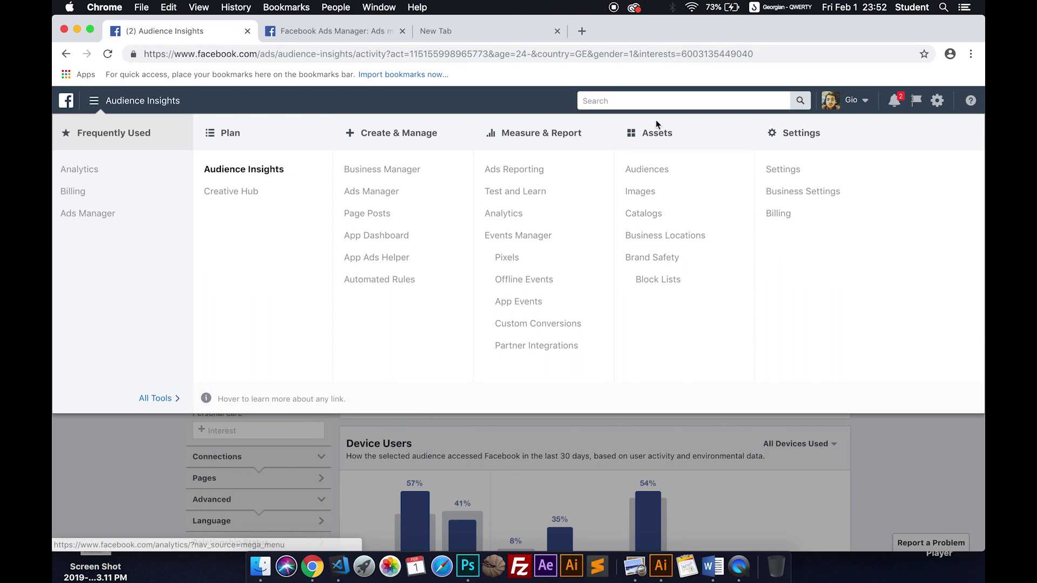
left_click(650, 171)
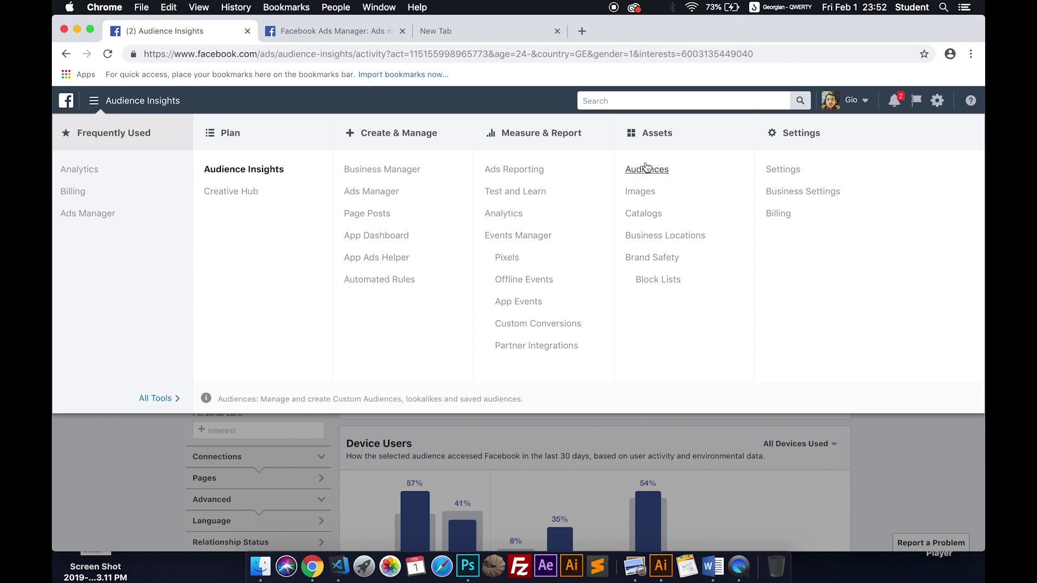
left_click(646, 169)
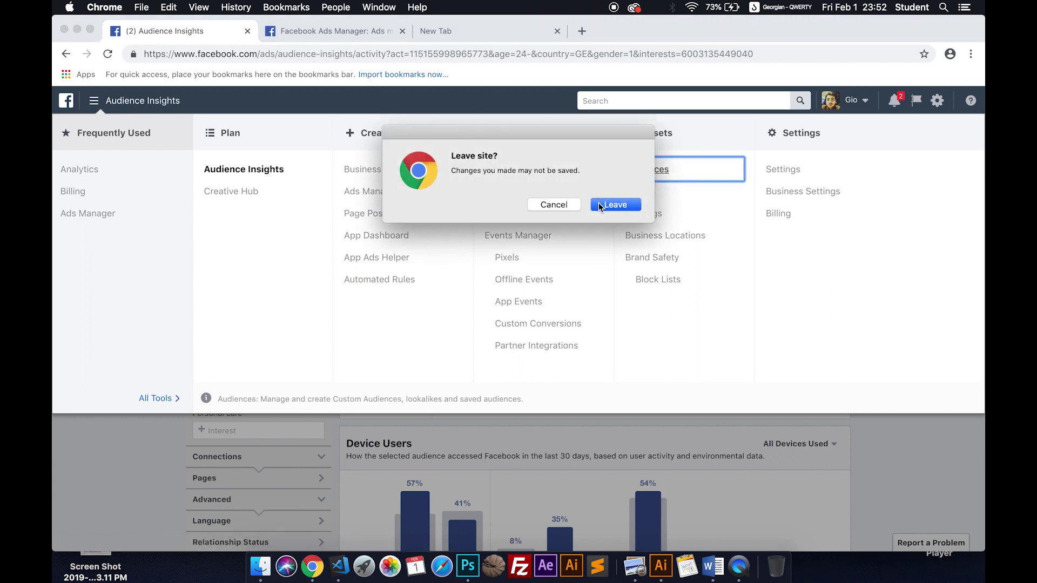
left_click(615, 205)
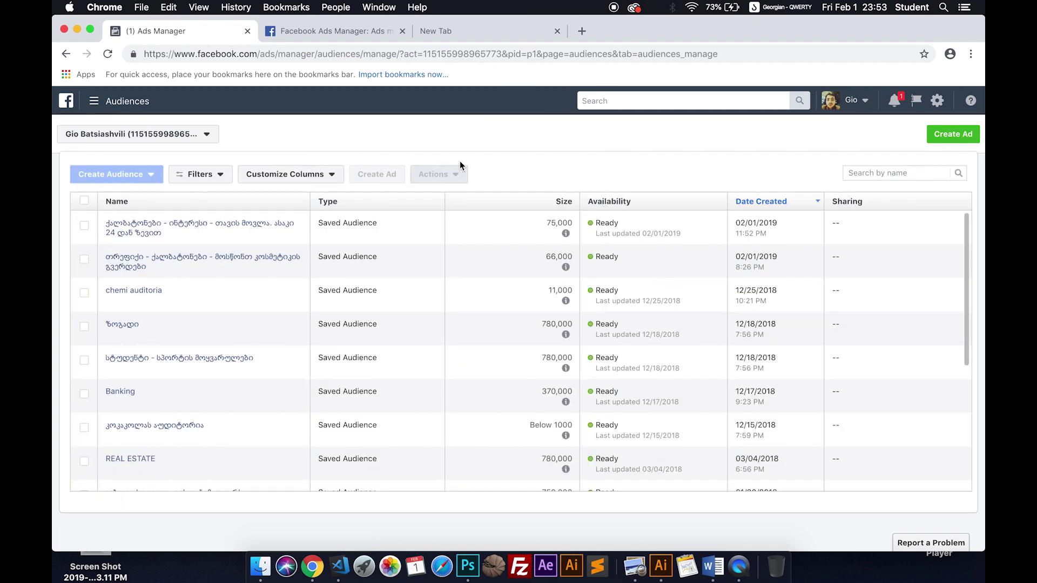
- Examine the newly saved audience's size, location, interest, age and gender details, and look through the list of saved audiences
mouse_move(167, 229)
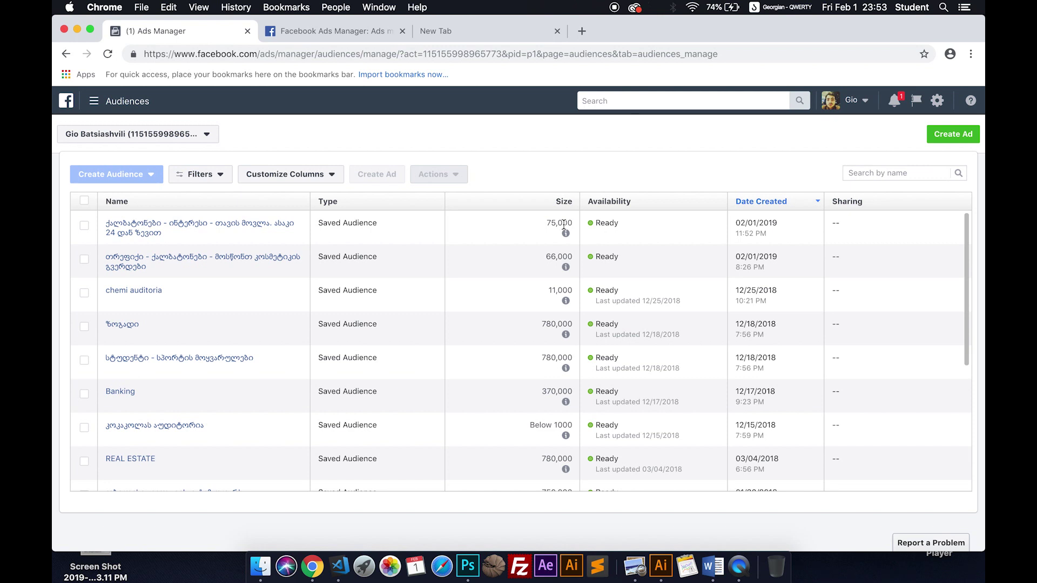
mouse_move(207, 225)
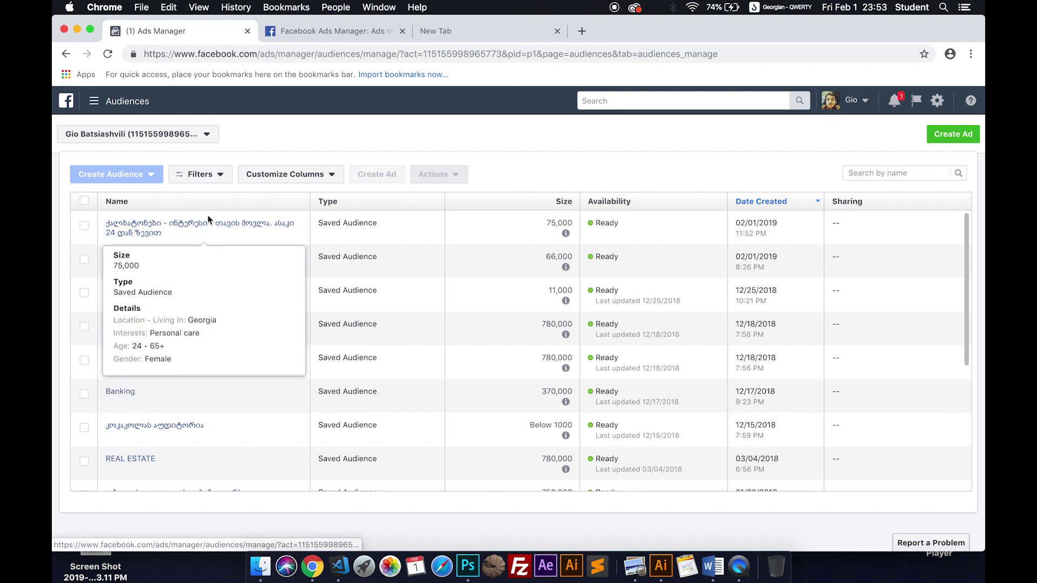
scroll(216, 475, "down", 5)
scroll(259, 248, "up", 5)
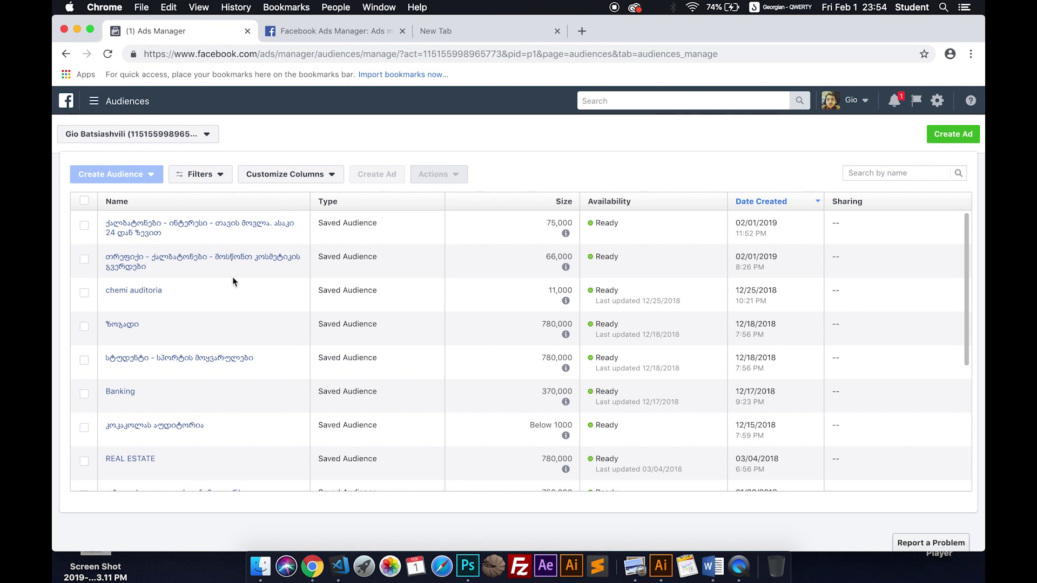
- Switch the Audiences page to the Geolab - GMT +4 ad account
left_click(121, 135)
left_click(166, 216)
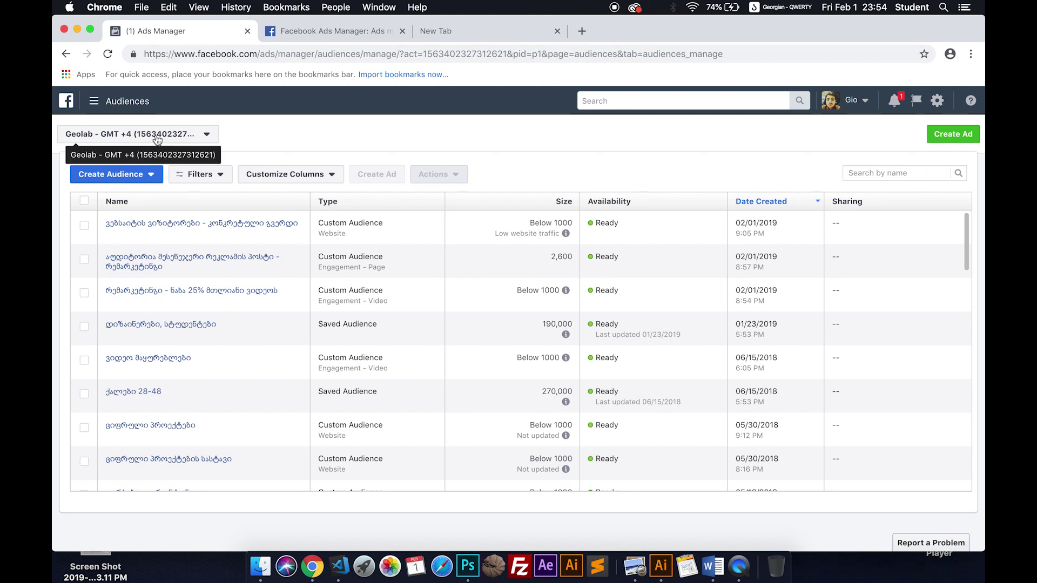
- Reopen the Audiences page from the full list of advertising tools
left_click(96, 101)
left_click(162, 393)
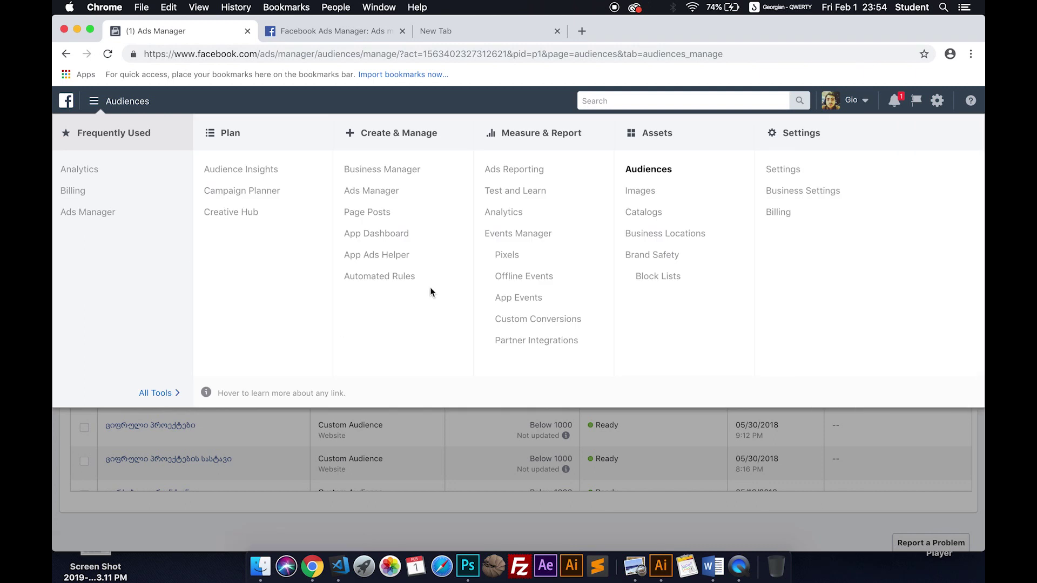
left_click(663, 179)
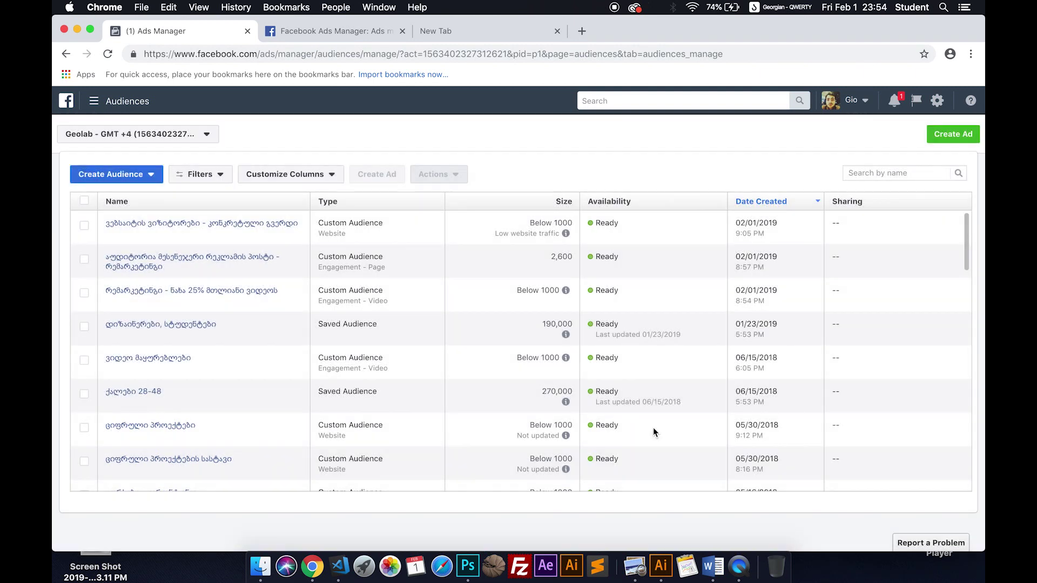
- Open custom audience creation and look through the available audience sources, from Customer File to Engagement
left_click(137, 176)
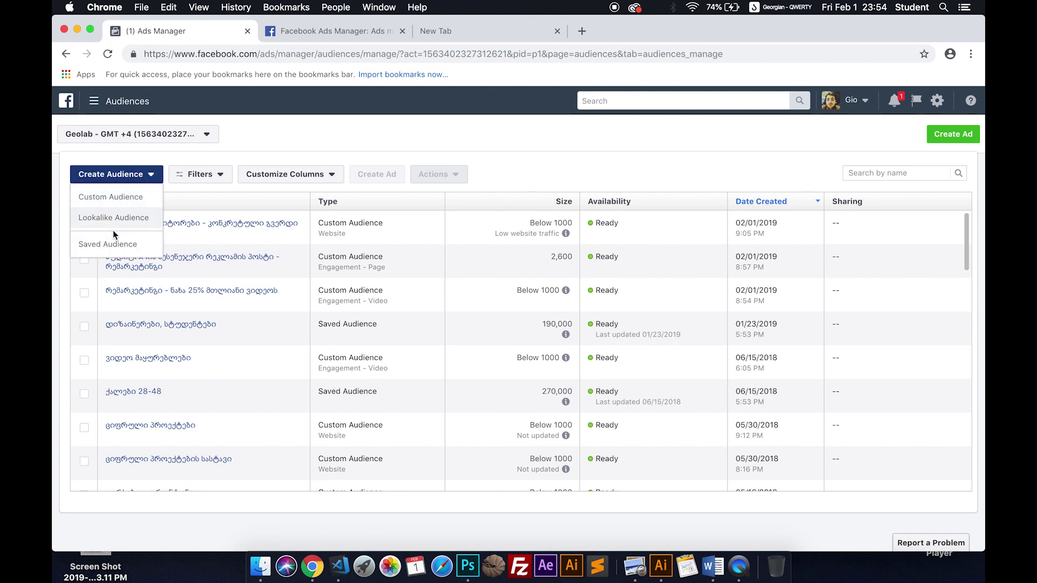
left_click(125, 201)
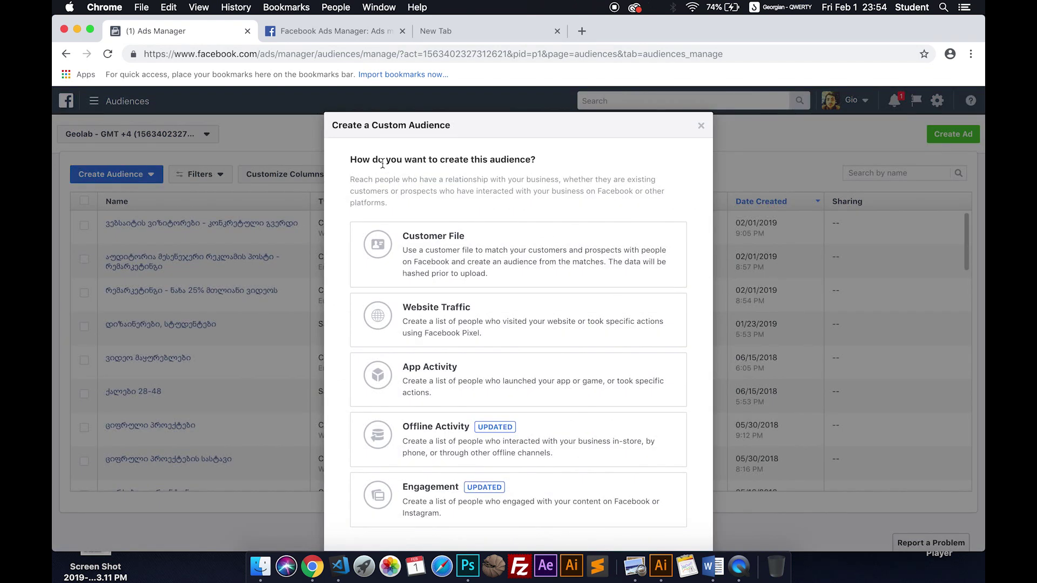
scroll(439, 403, "down", 3)
scroll(439, 401, "up", 3)
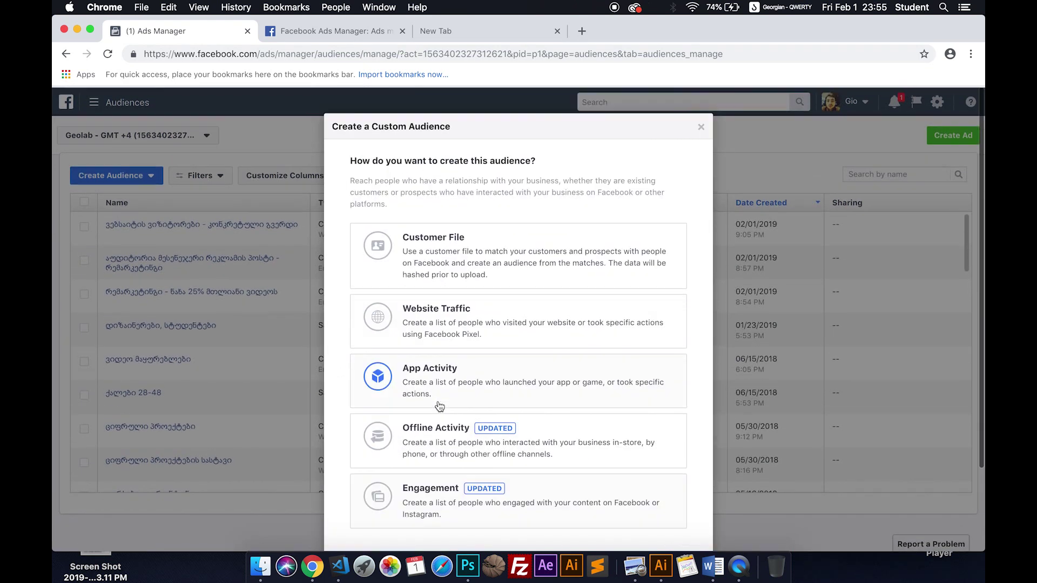
scroll(438, 401, "down", 1)
scroll(438, 405, "down", 2)
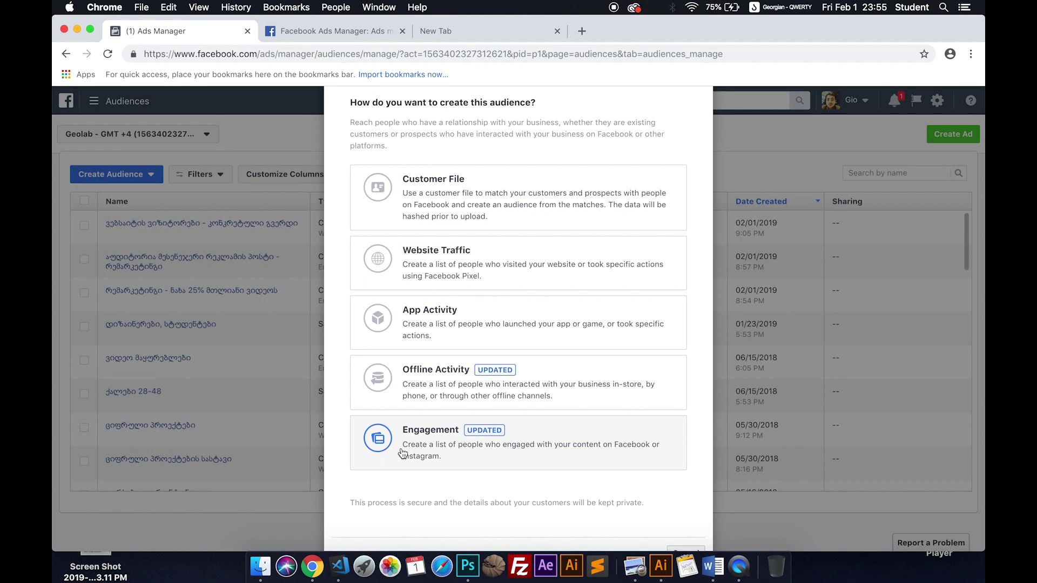
- Look through the source types offered under Engagement, and close the custom audience dialog without creating anything
left_click(420, 438)
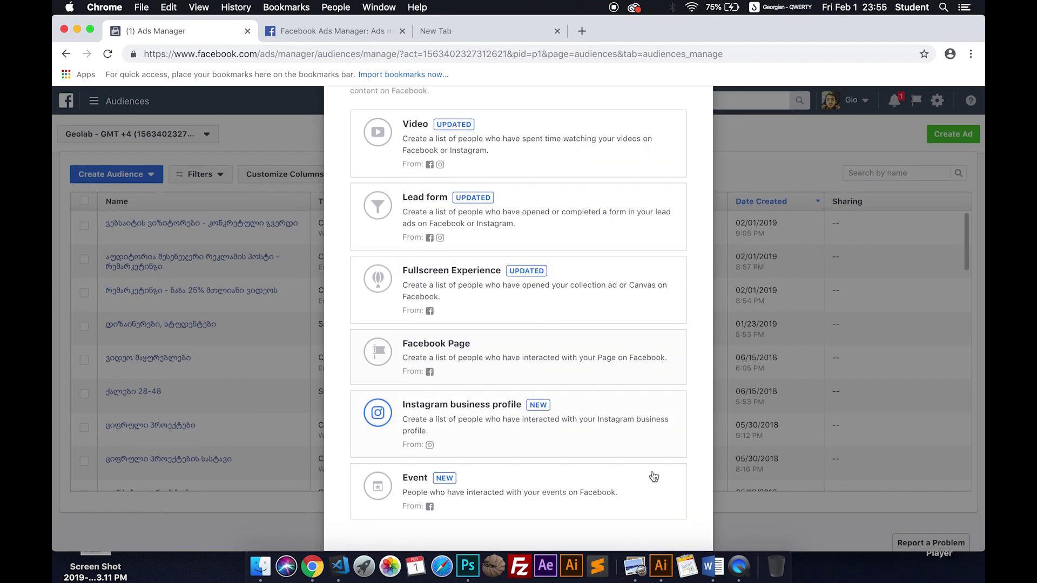
scroll(575, 427, "up", 3)
scroll(441, 295, "down", 5)
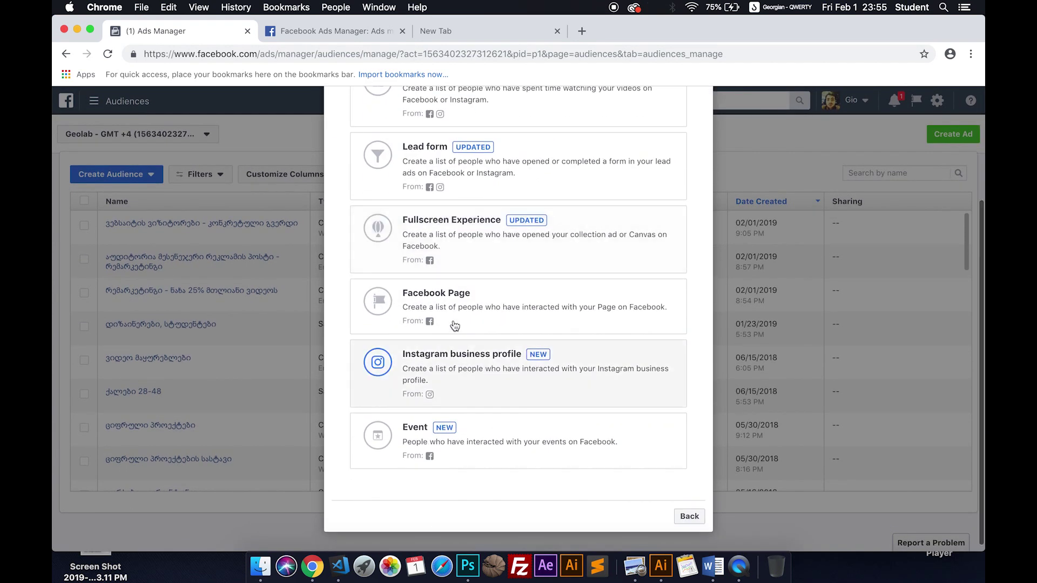
scroll(442, 296, "up", 5)
left_click(703, 128)
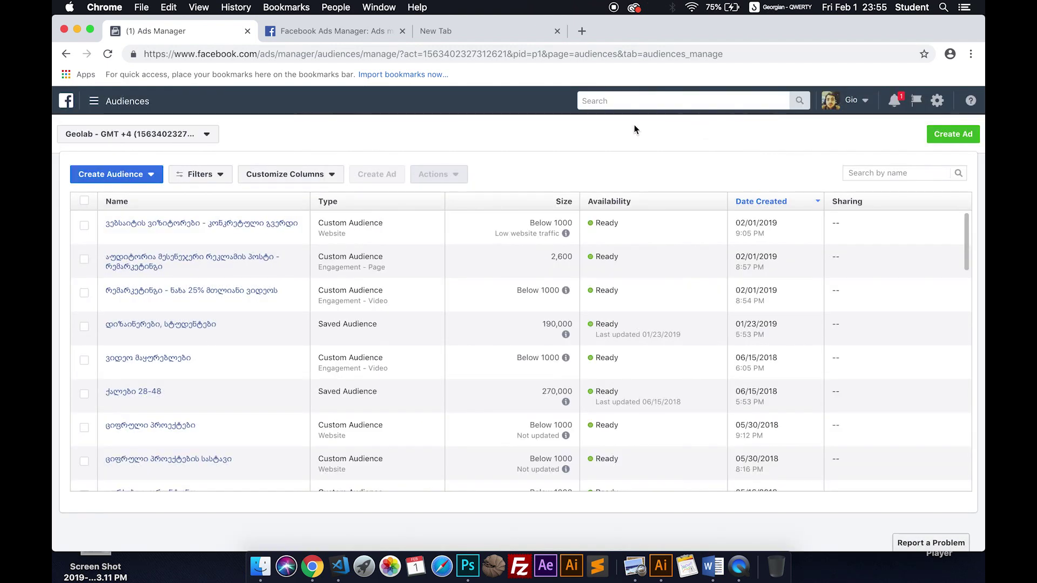
- Start a new custom audience based on Engagement with a Facebook Page
left_click(142, 175)
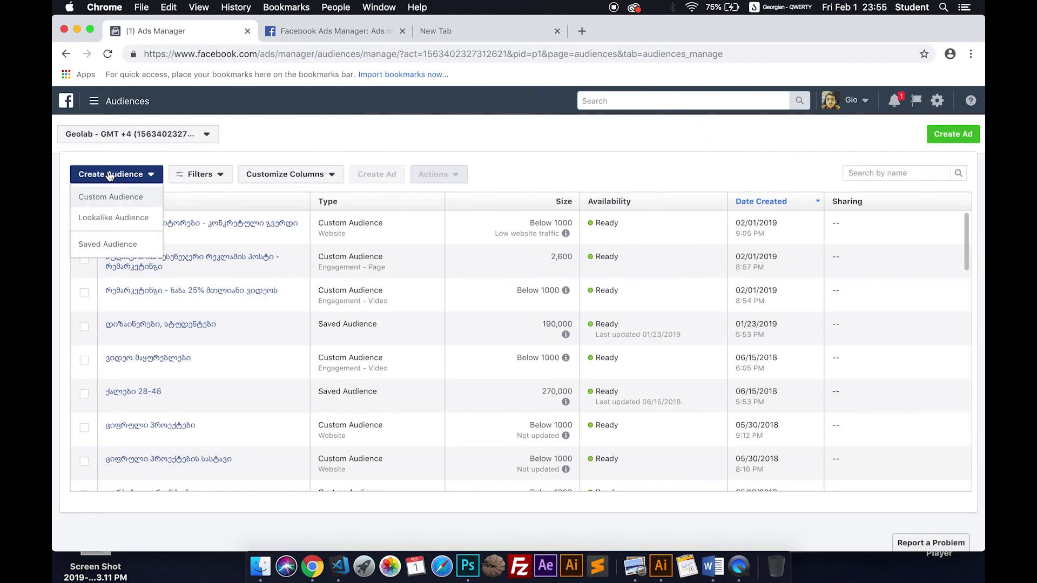
left_click(108, 198)
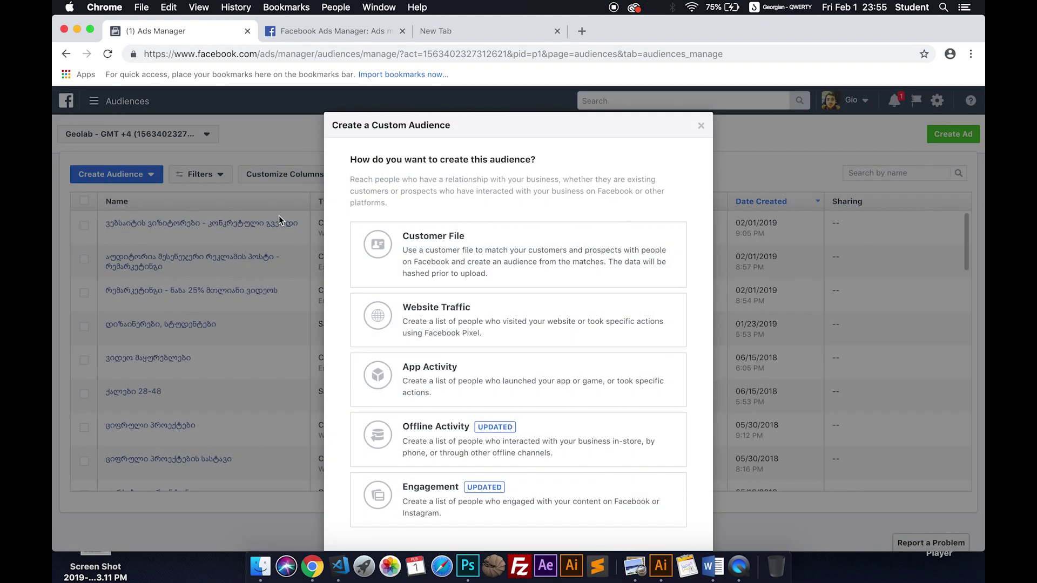
scroll(442, 276, "down", 2)
scroll(434, 403, "down", 5)
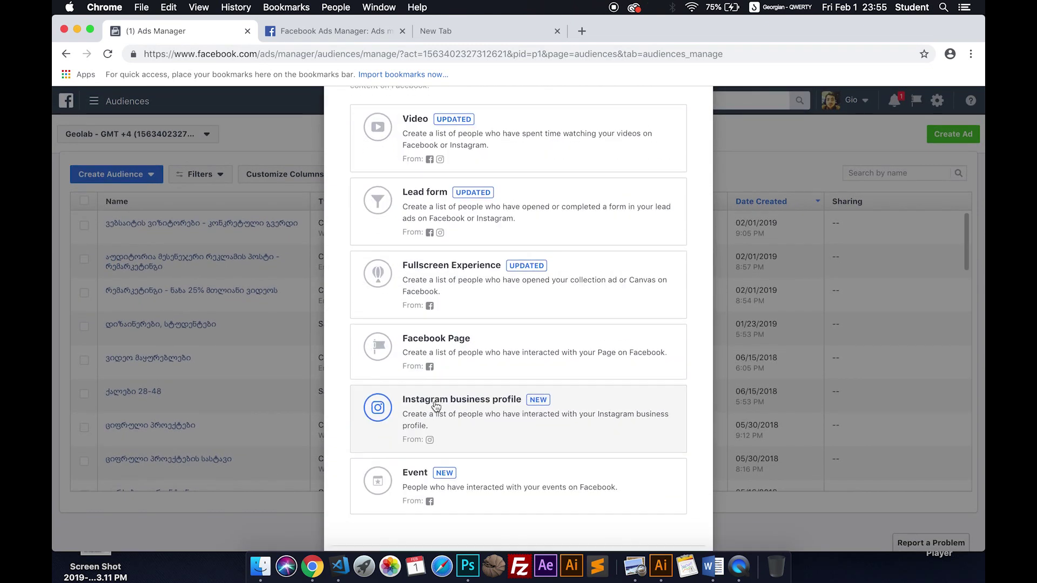
left_click(446, 296)
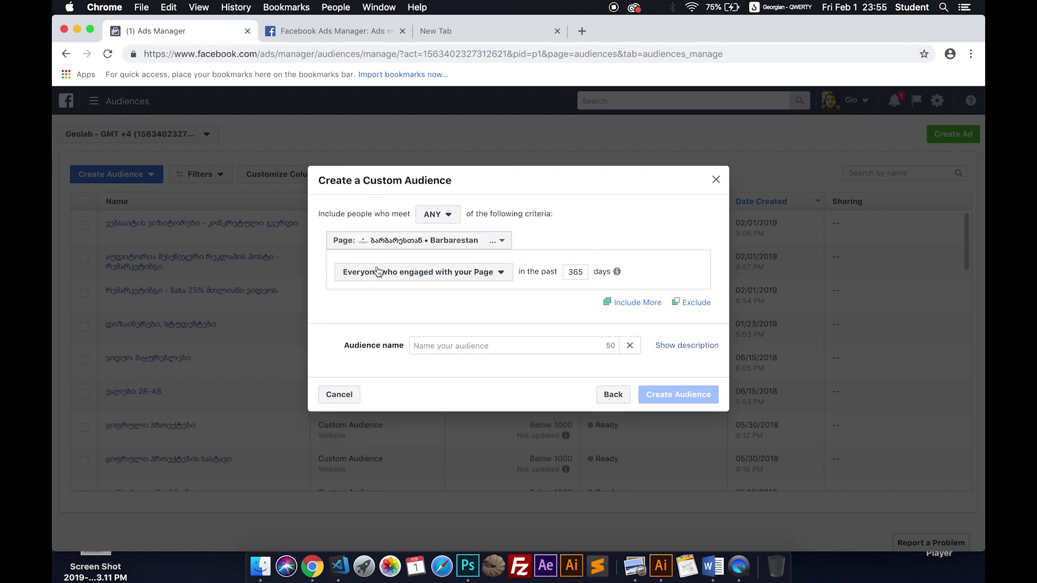
- Set Abrakadabra as the Page whose engaged people make up the custom audience
left_click(436, 238)
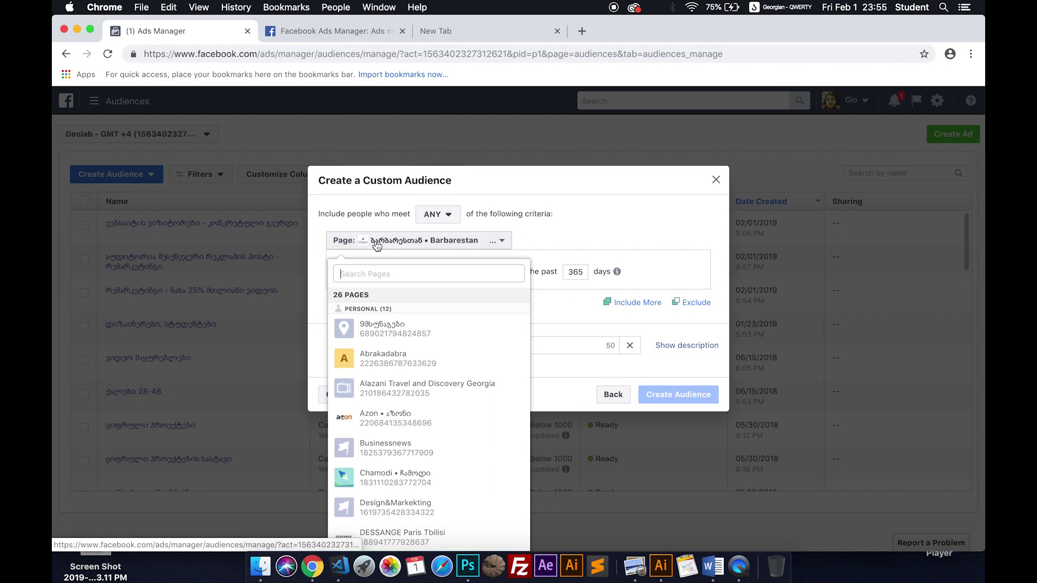
scroll(398, 428, "down", 15)
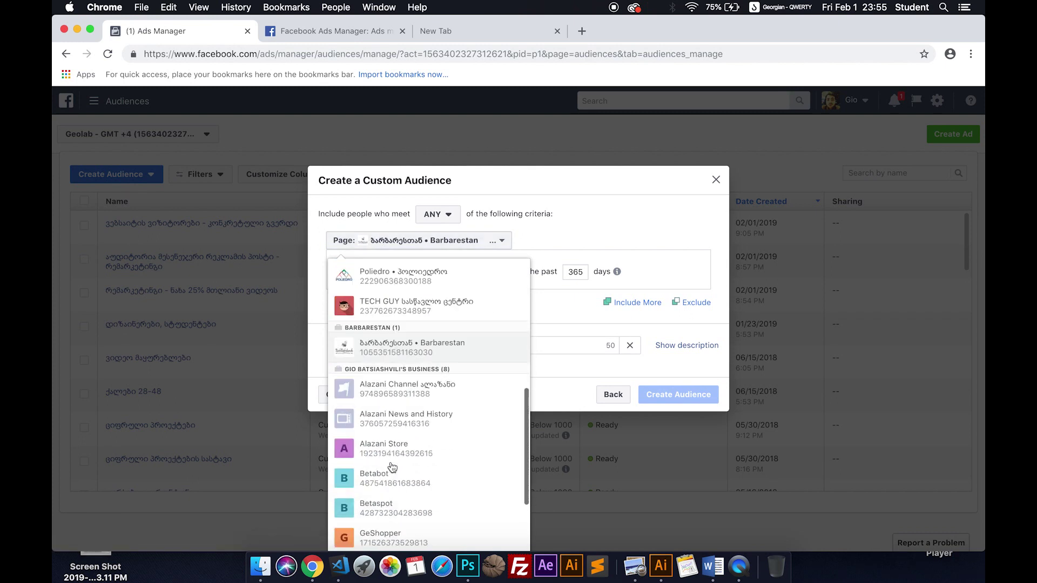
scroll(392, 467, "up", 10)
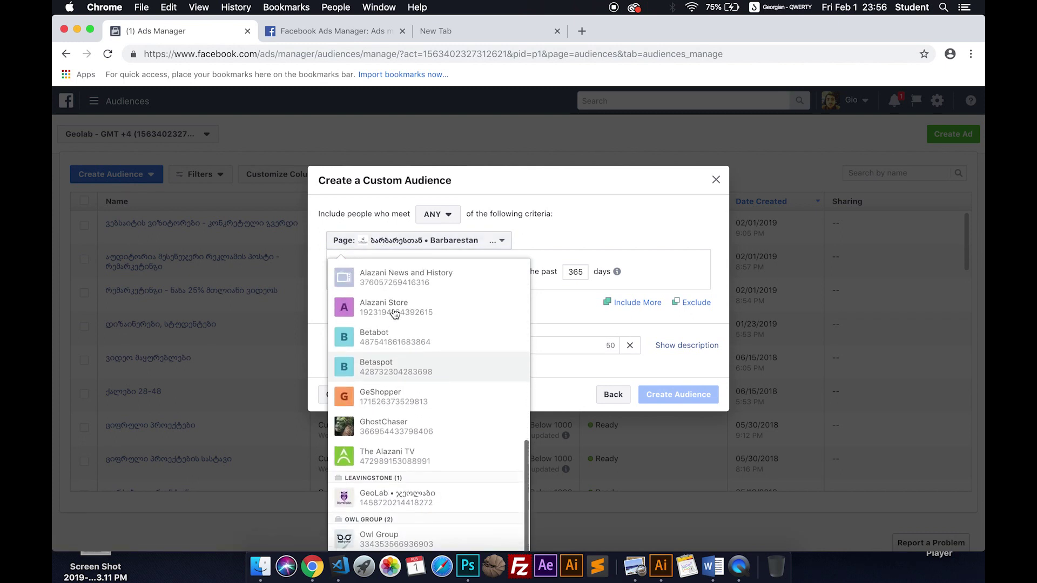
scroll(394, 330, "up", 5)
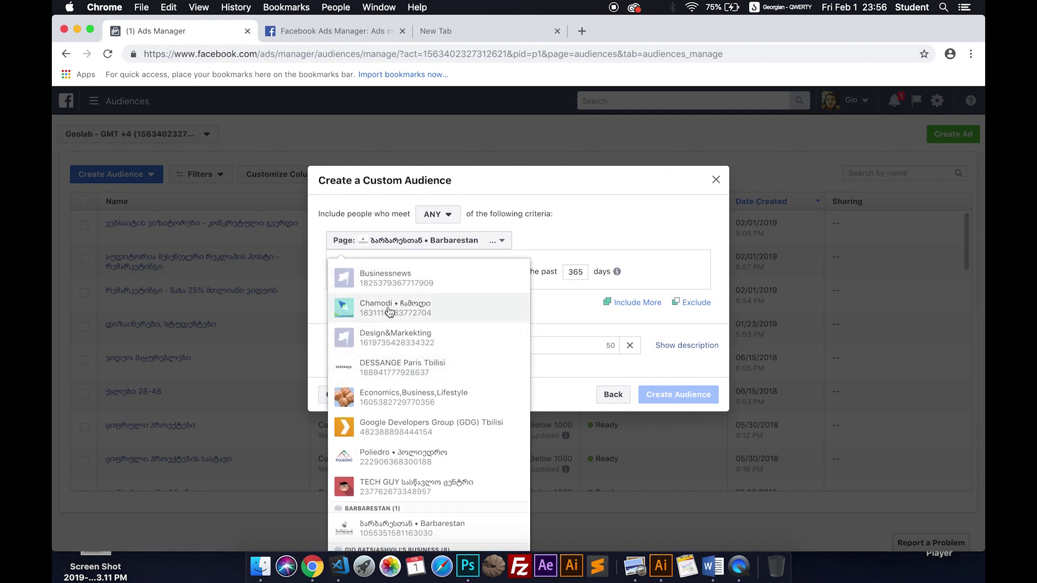
scroll(388, 312, "up", 5)
left_click(384, 345)
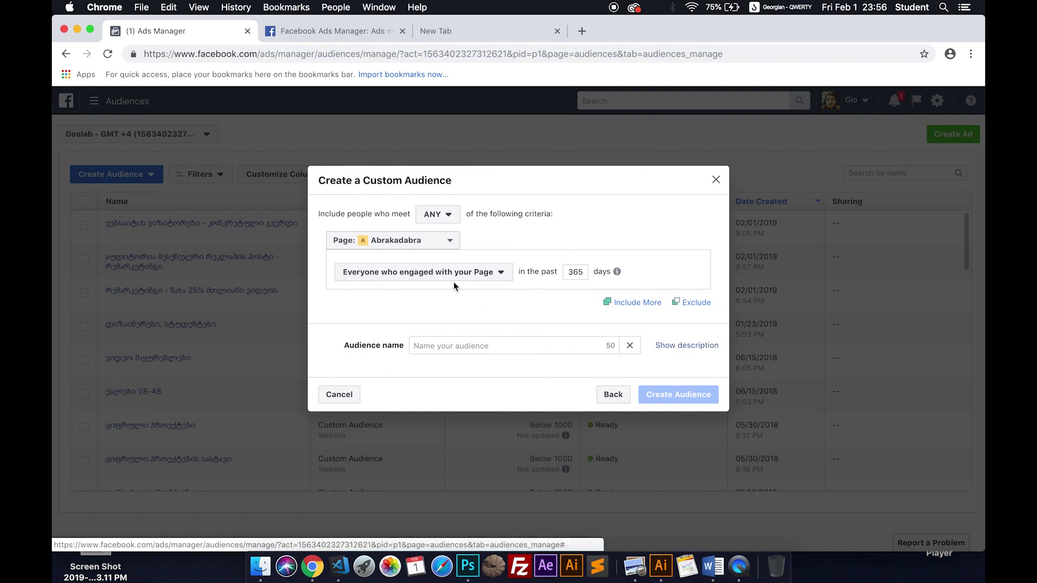
- Name the custom audience "ფბ გვერდის არსებული აუდიტორია", create it and close the confirmation dialog
left_click(446, 345)
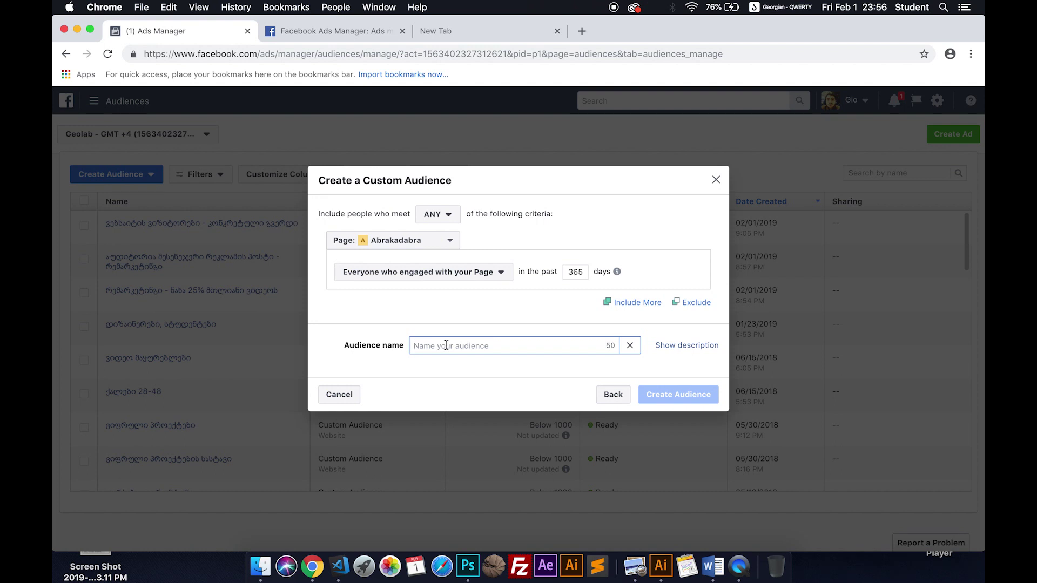
type("ar")
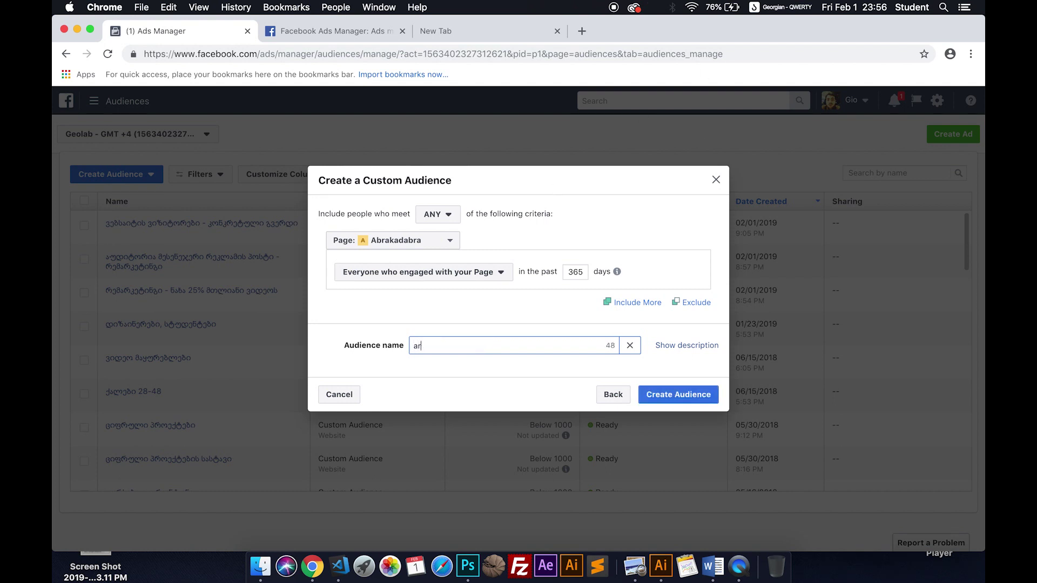
key("BackSpace")
key("BackSpace")
type("არ")
key("BackSpace")
key("BackSpace")
type("ფბ გვერდის არსებული აუდიტორია")
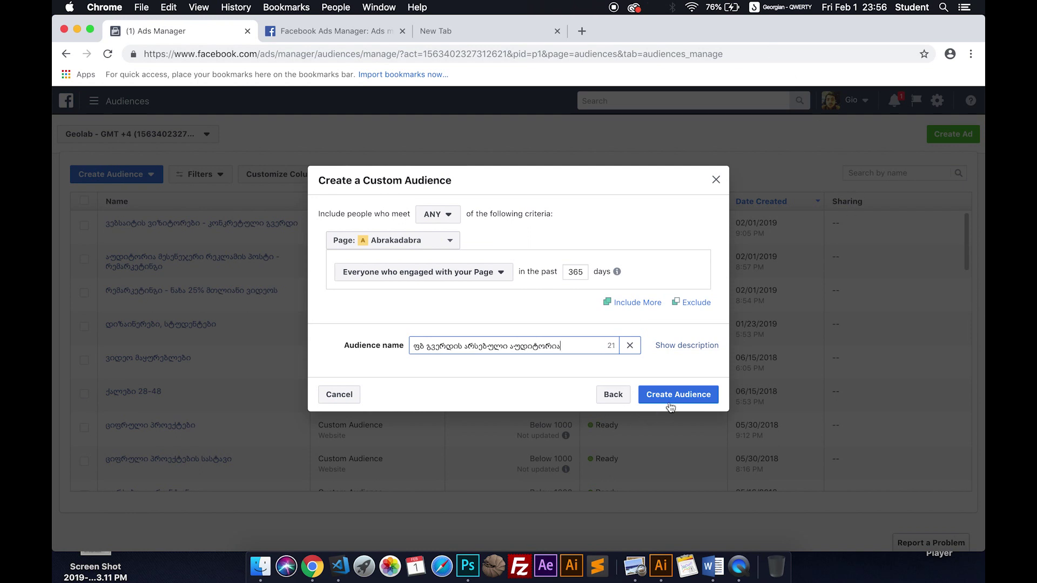
left_click(670, 402)
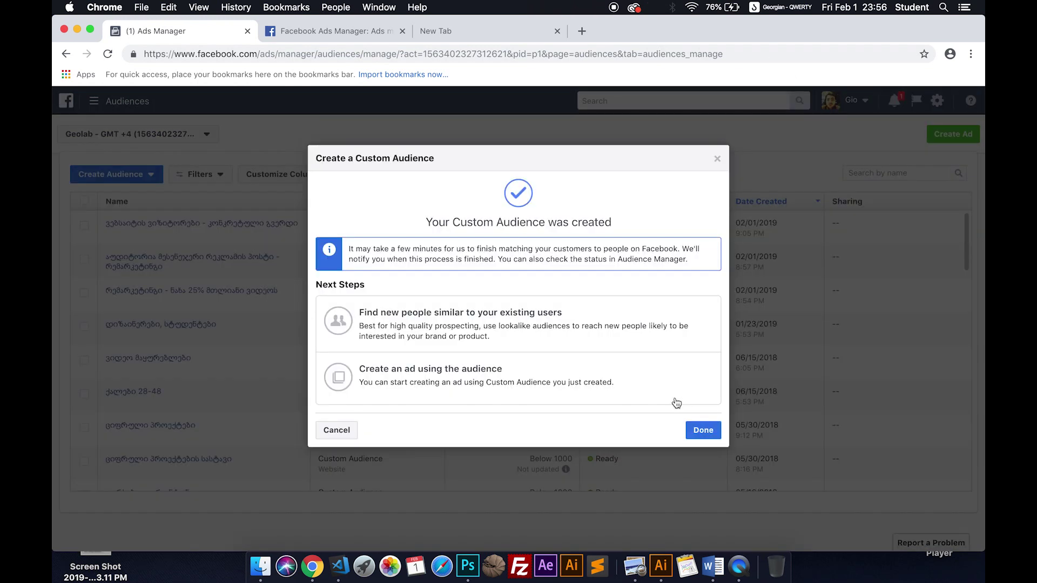
left_click(702, 431)
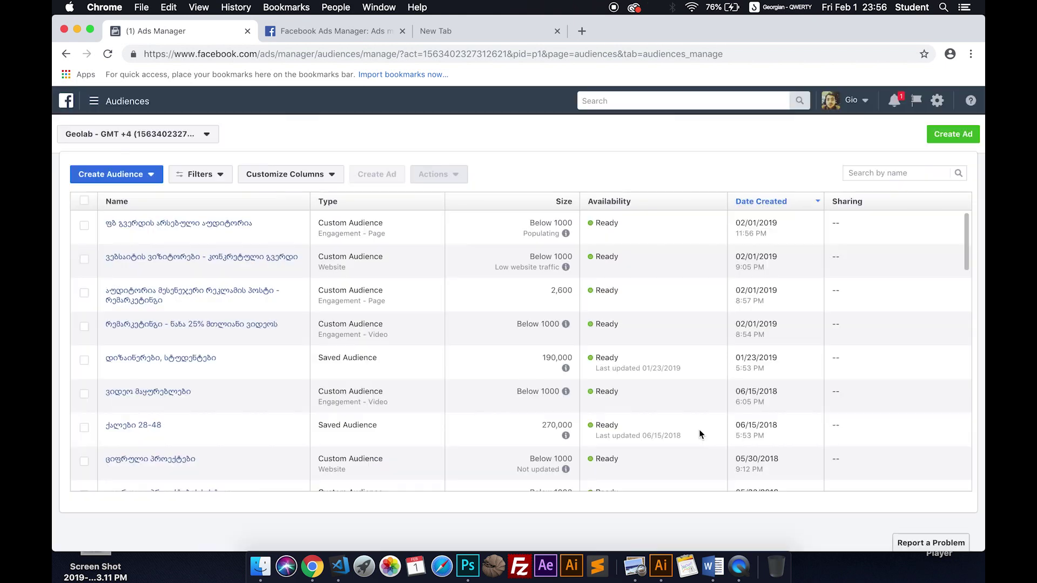
- Open Audience Insights from the Plan tools and pick a starting audience to begin a new one
mouse_move(126, 251)
mouse_move(160, 358)
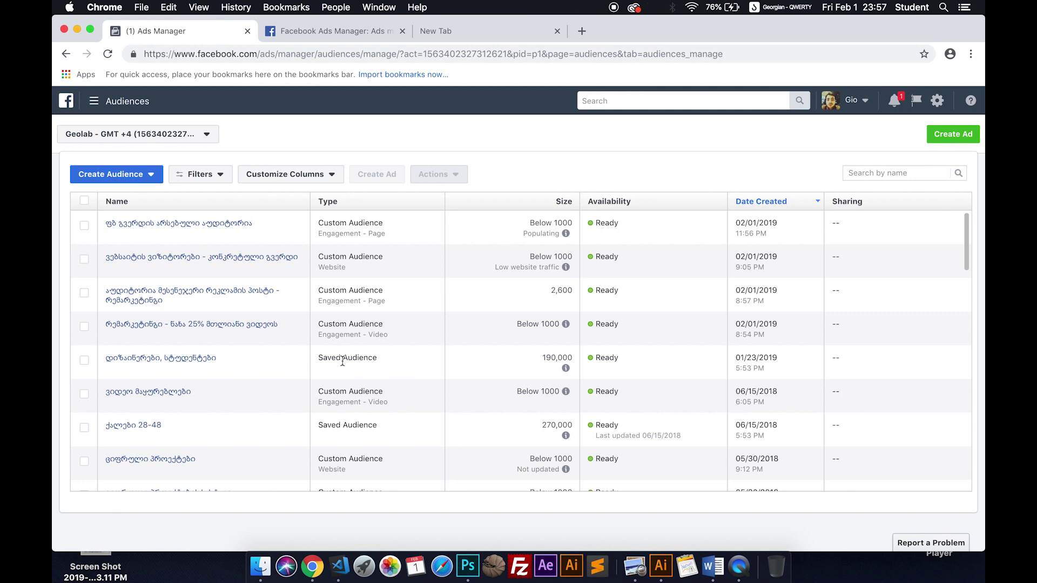
left_click(101, 102)
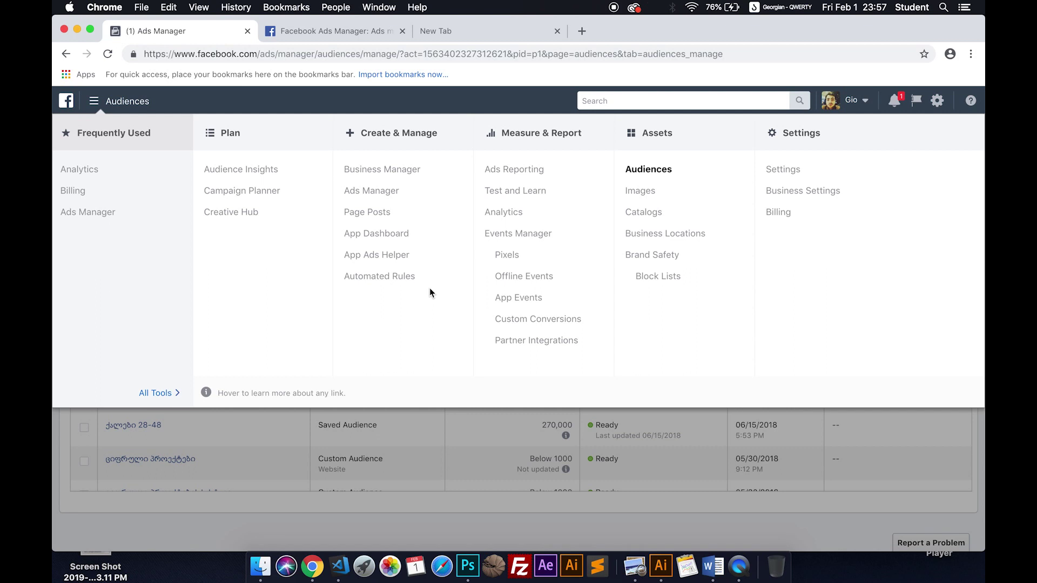
left_click(262, 172)
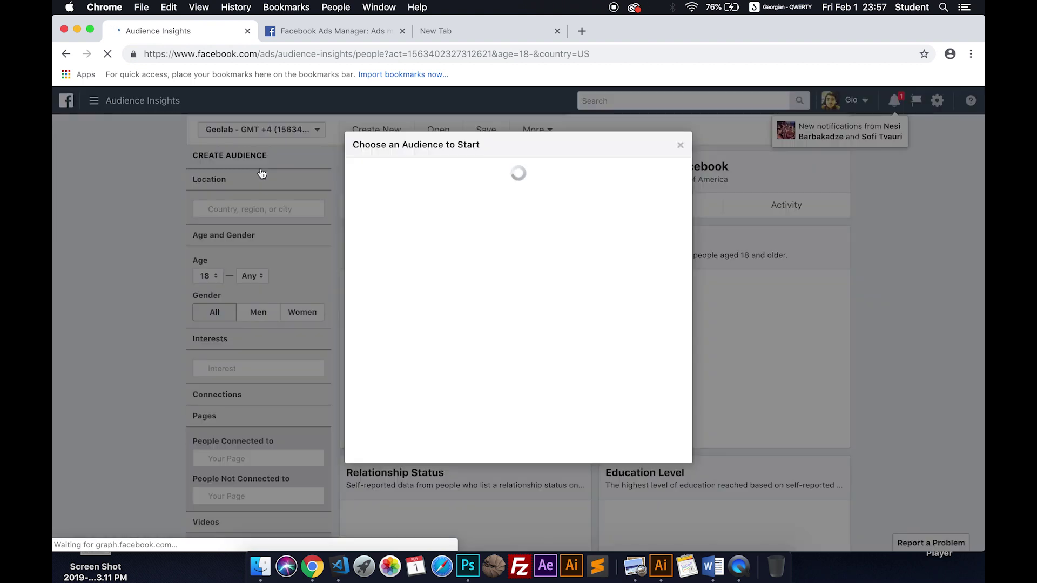
left_click(533, 220)
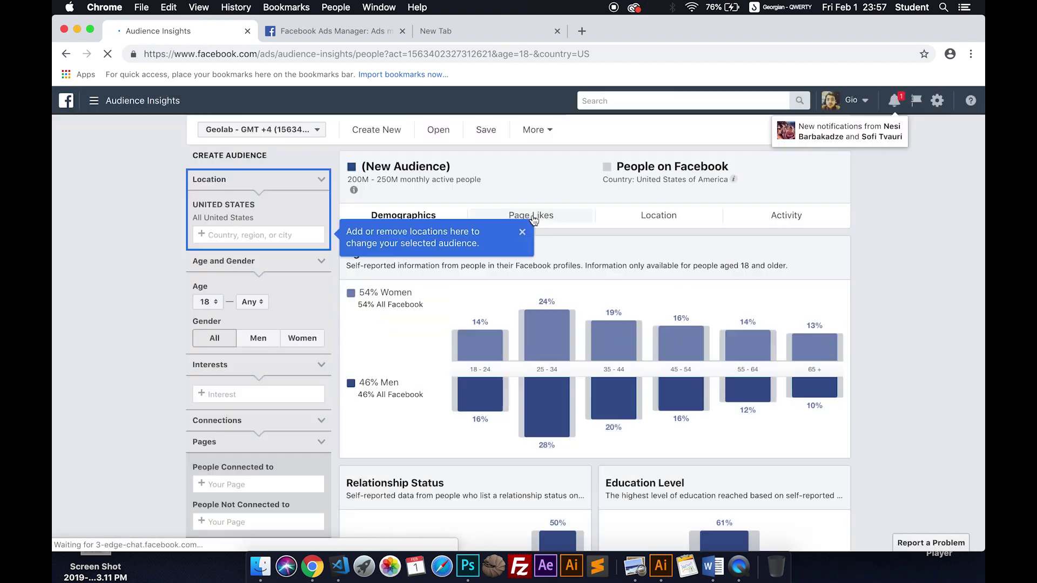
- Examine the new audience's Demographics charts and its top categories and pages under Page Likes
scroll(494, 316, "down", 3)
scroll(494, 317, "up", 3)
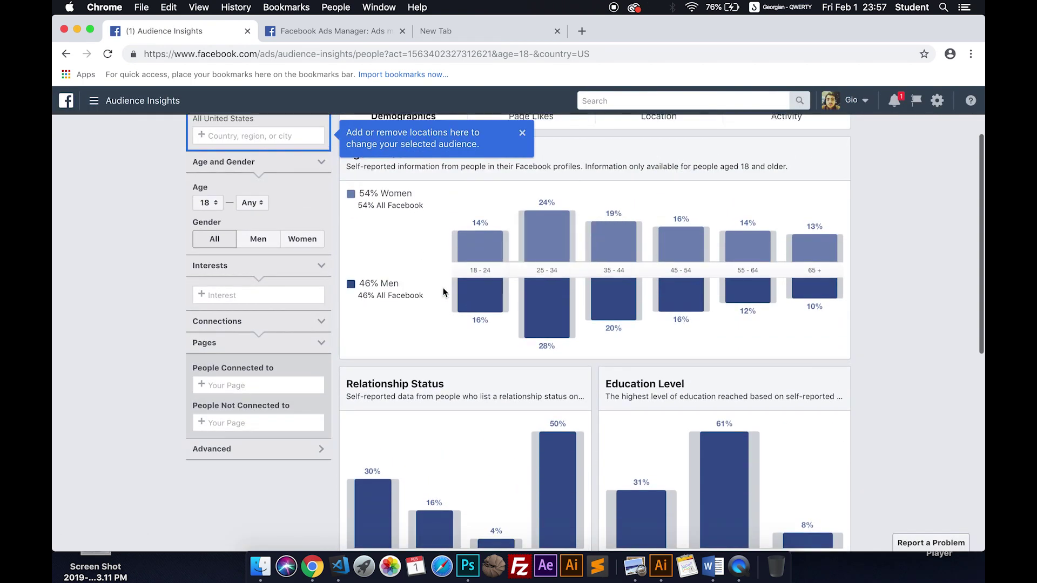
left_click(563, 220)
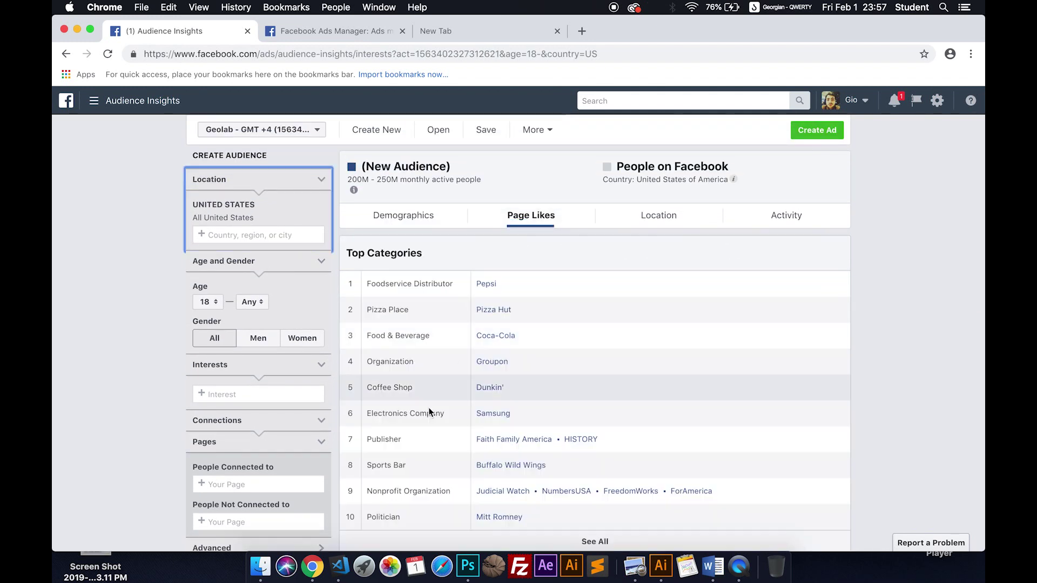
scroll(389, 252, "down", 3)
scroll(400, 255, "up", 3)
scroll(400, 255, "down", 2)
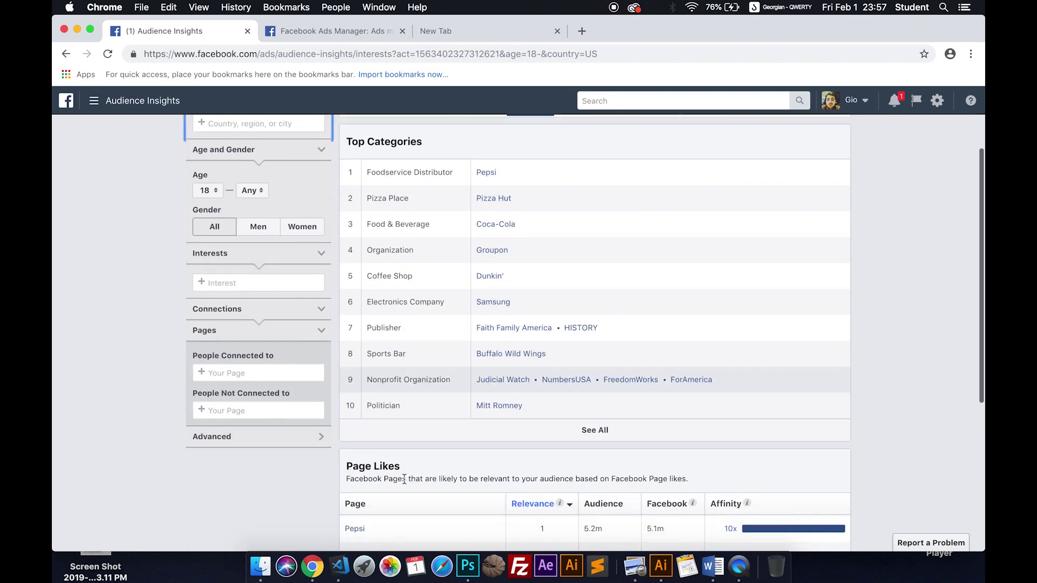
scroll(463, 449, "up", 1)
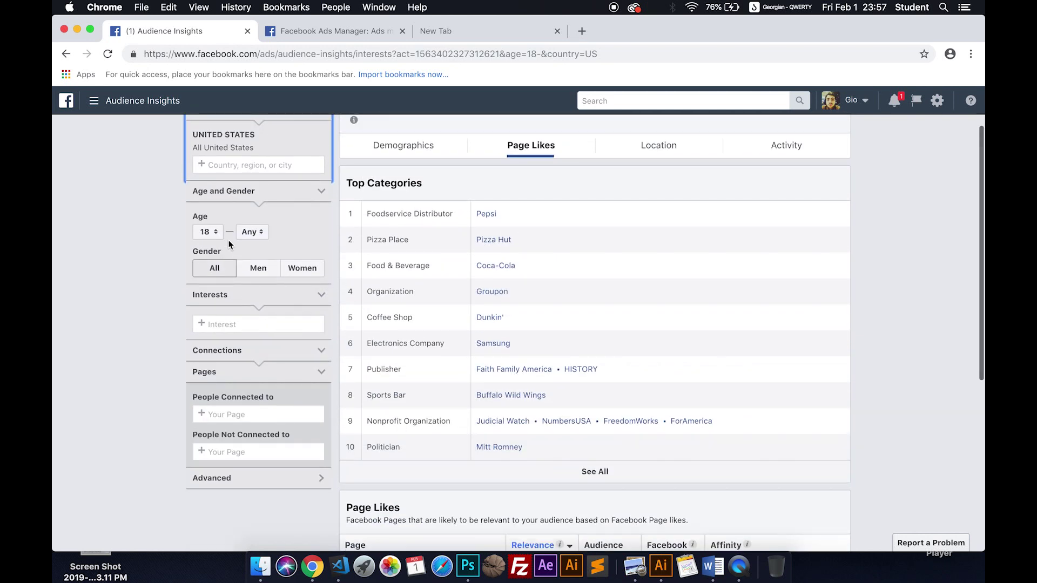
- Expand the Advanced audience filters and look at the job titles option under Work
scroll(248, 382, "down", 3)
left_click(248, 383)
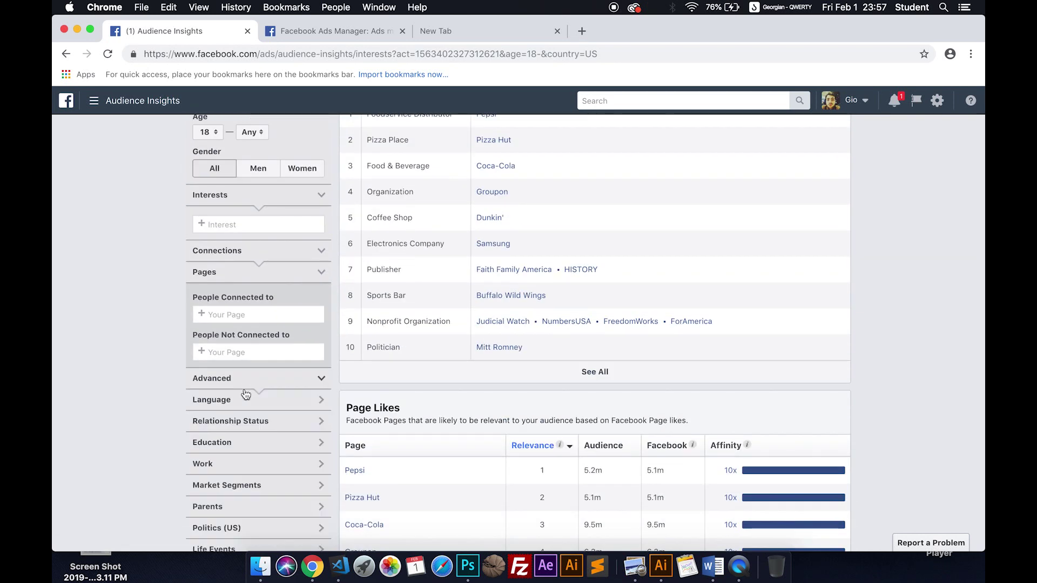
scroll(151, 516, "down", 5)
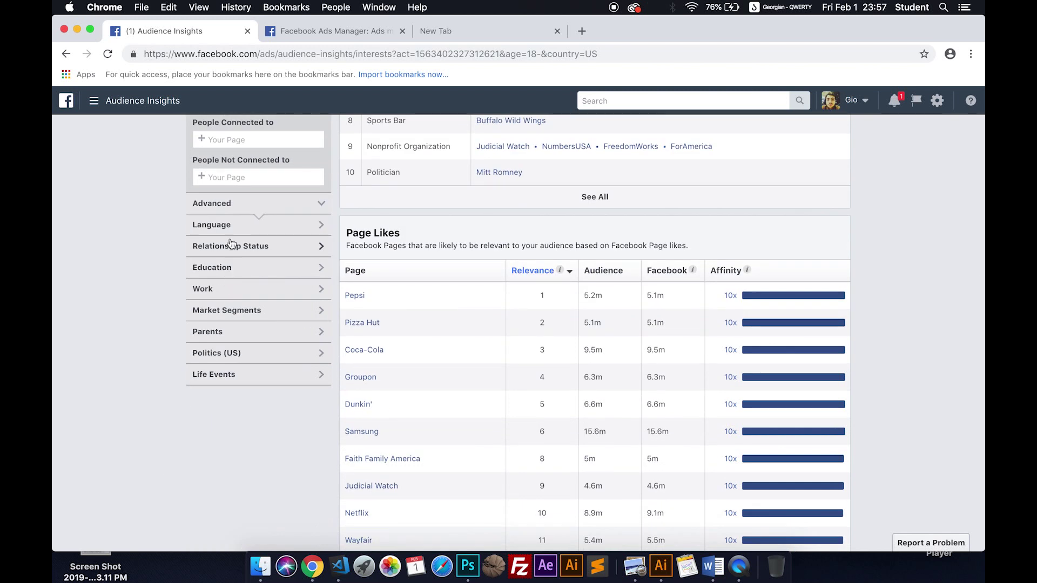
left_click(254, 291)
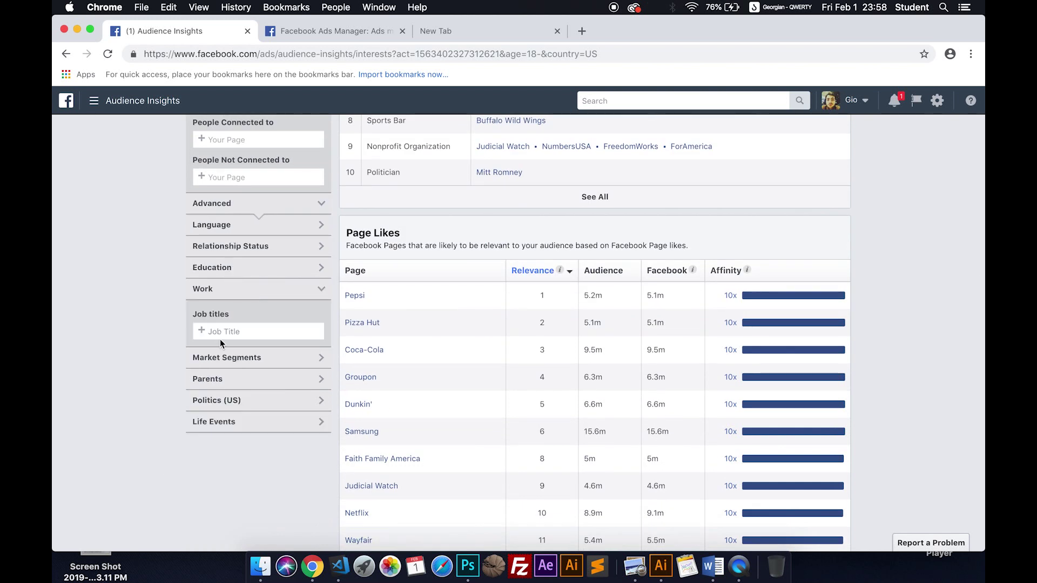
scroll(148, 267, "up", 9)
scroll(148, 267, "up", 1)
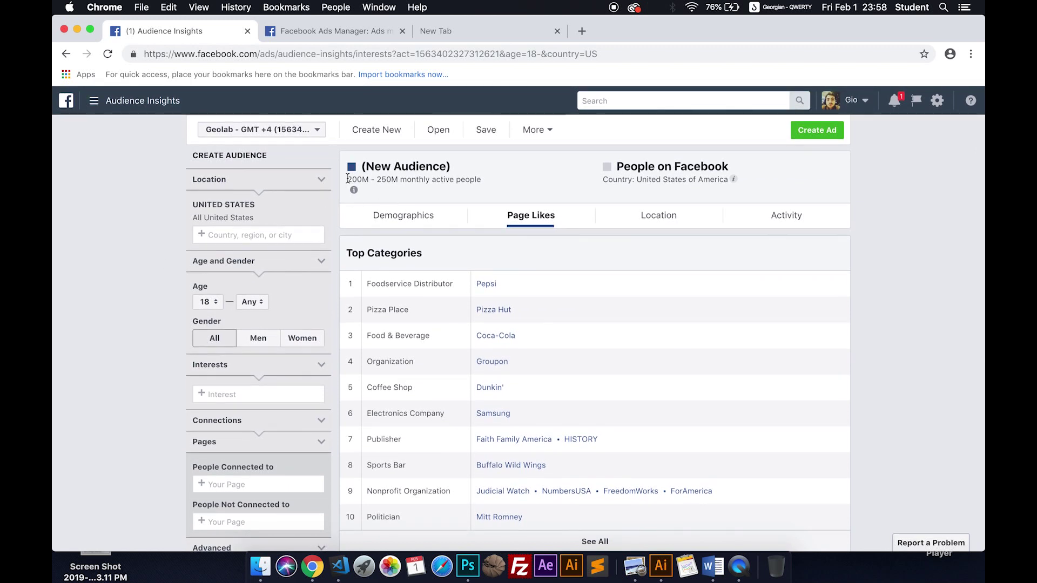
- Check the new audience's monthly active people estimate, and open Audiences from the Assets tools
left_click_drag(348, 178, 478, 186)
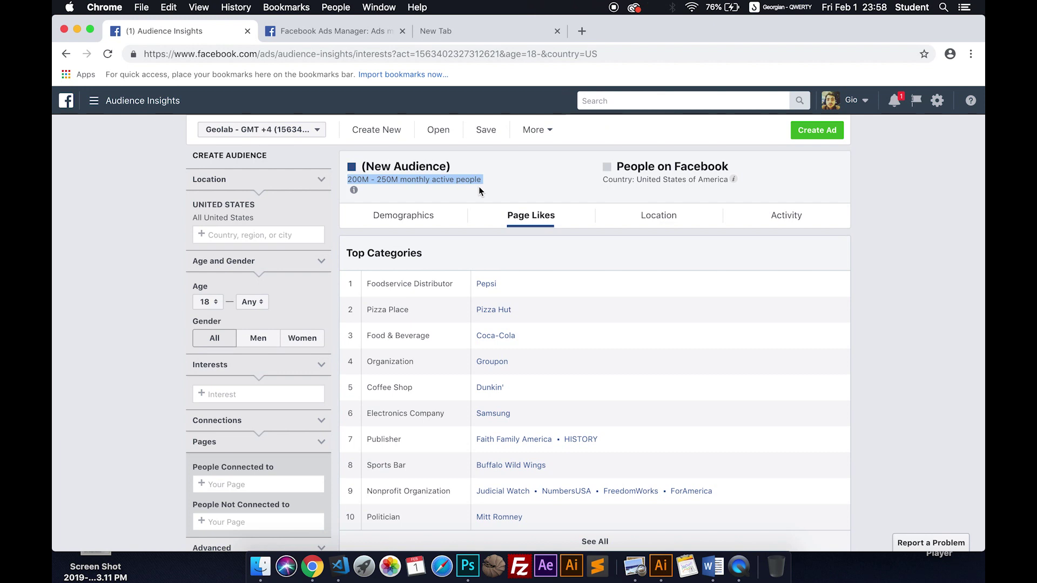
left_click(417, 201)
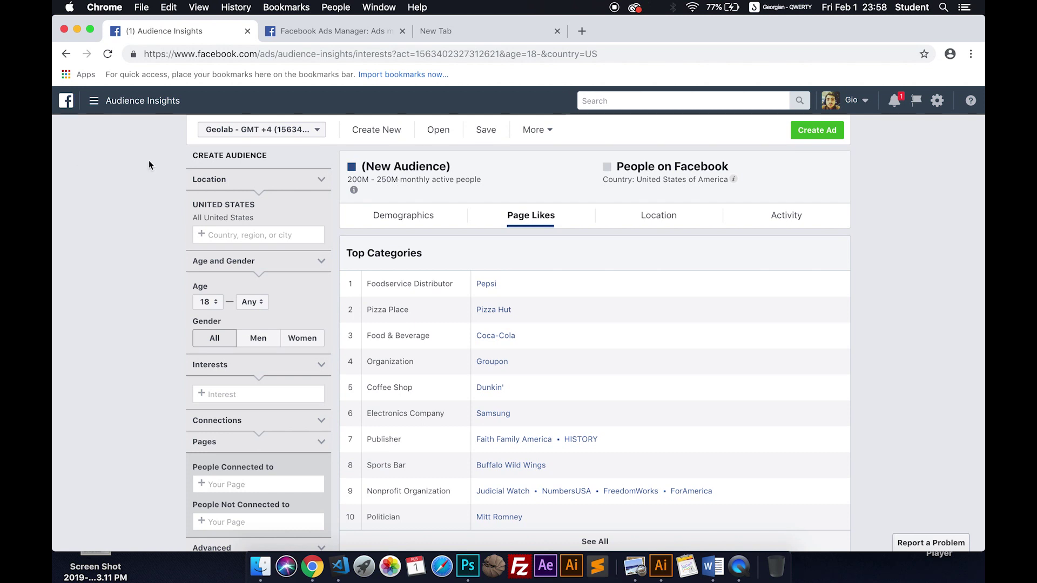
left_click(94, 101)
left_click(156, 398)
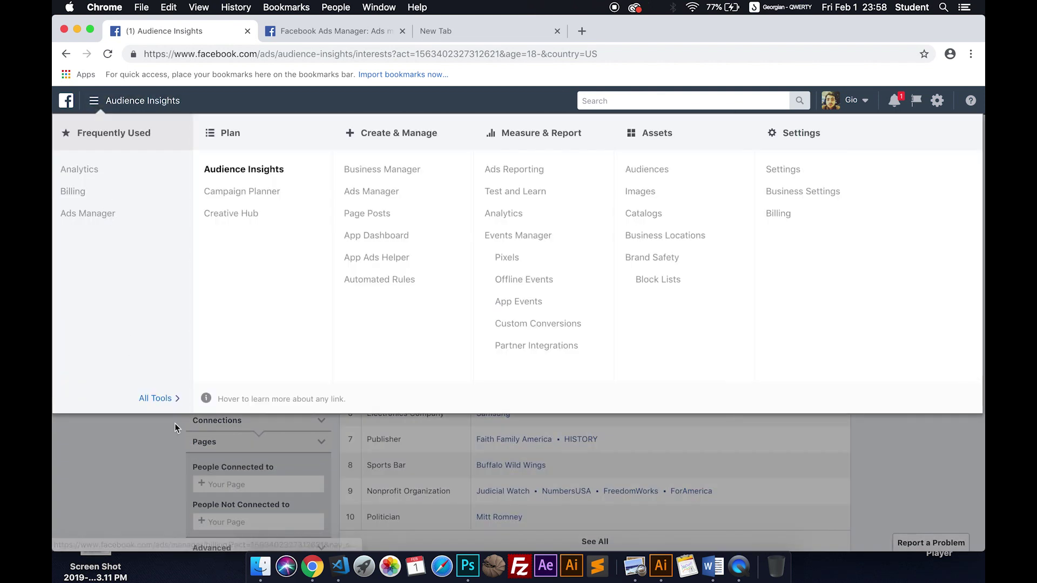
left_click(655, 172)
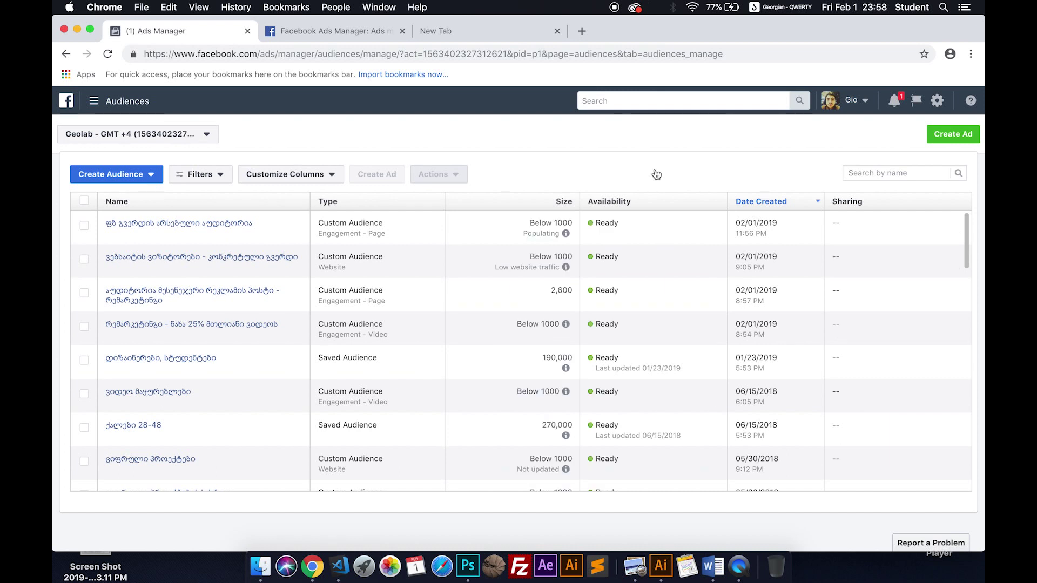
- Start a new custom audience that uses Website Traffic as its source
left_click(121, 179)
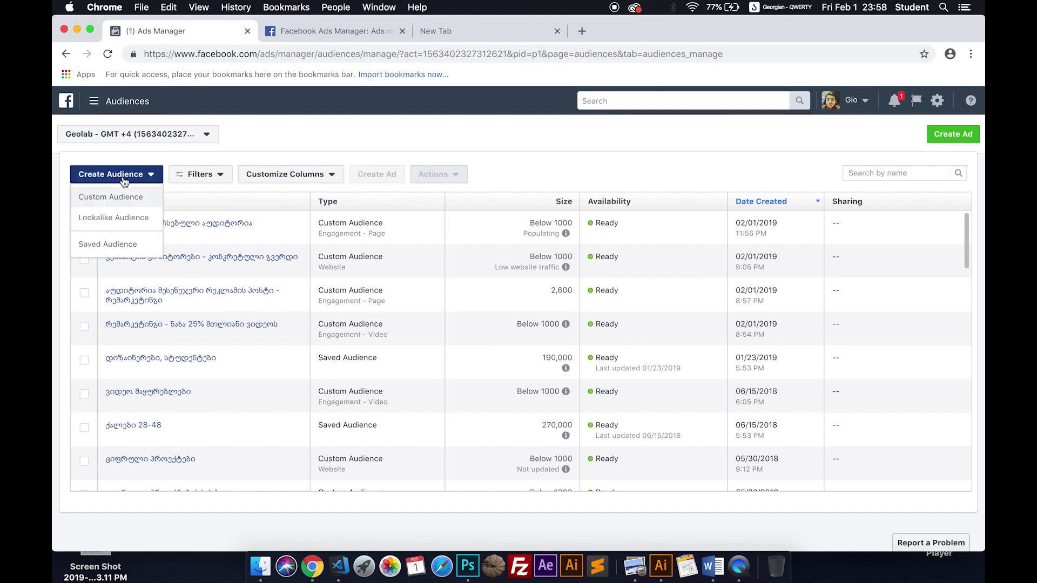
left_click(487, 237)
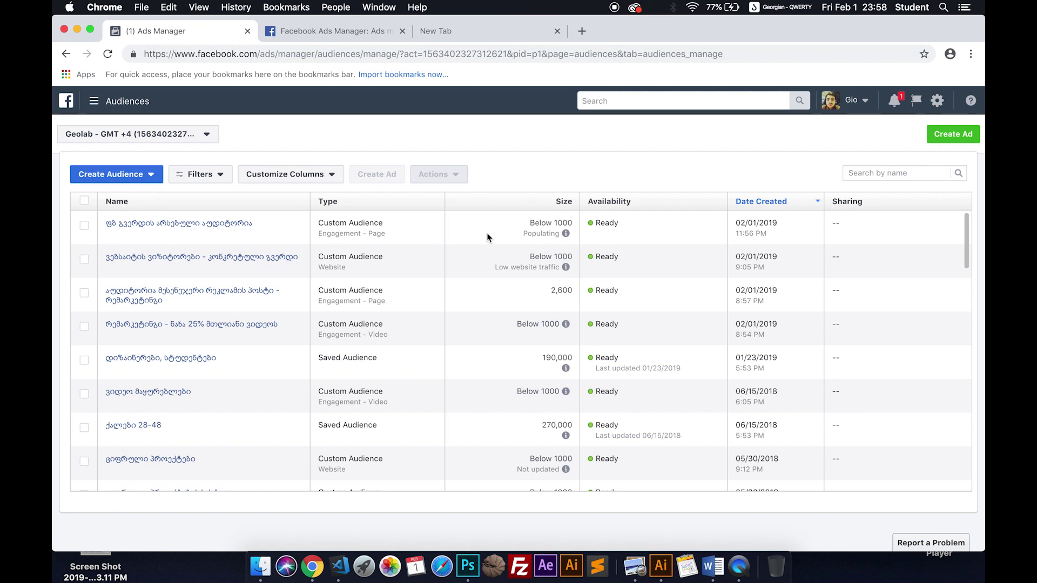
scroll(442, 303, "down", 3)
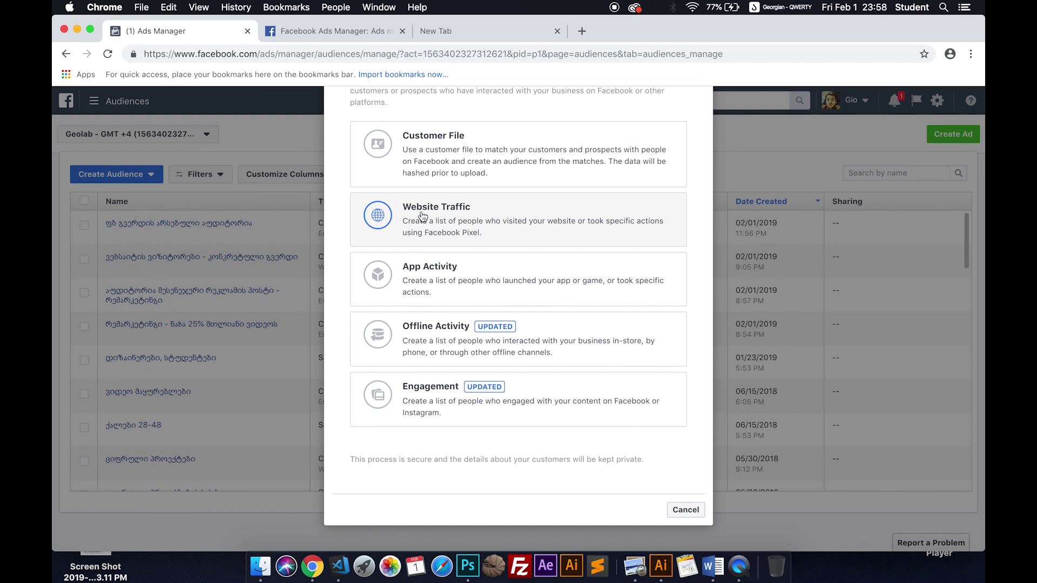
left_click(428, 215)
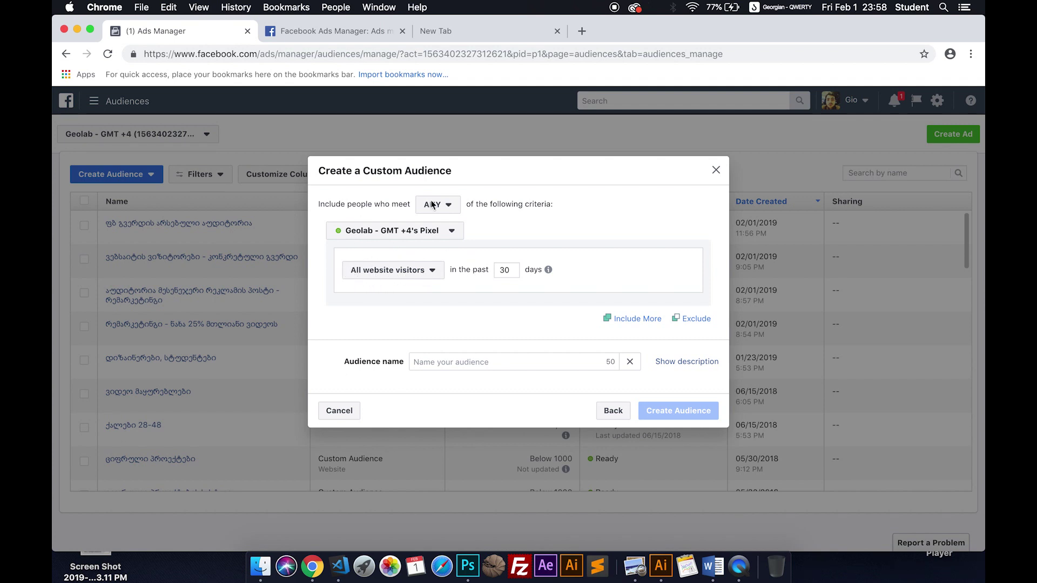
- Name the website visitors audience "ვებსაიტის აუდიტორია ფბ მომხმარებლები", create it and close the confirmation dialog
left_click(438, 363)
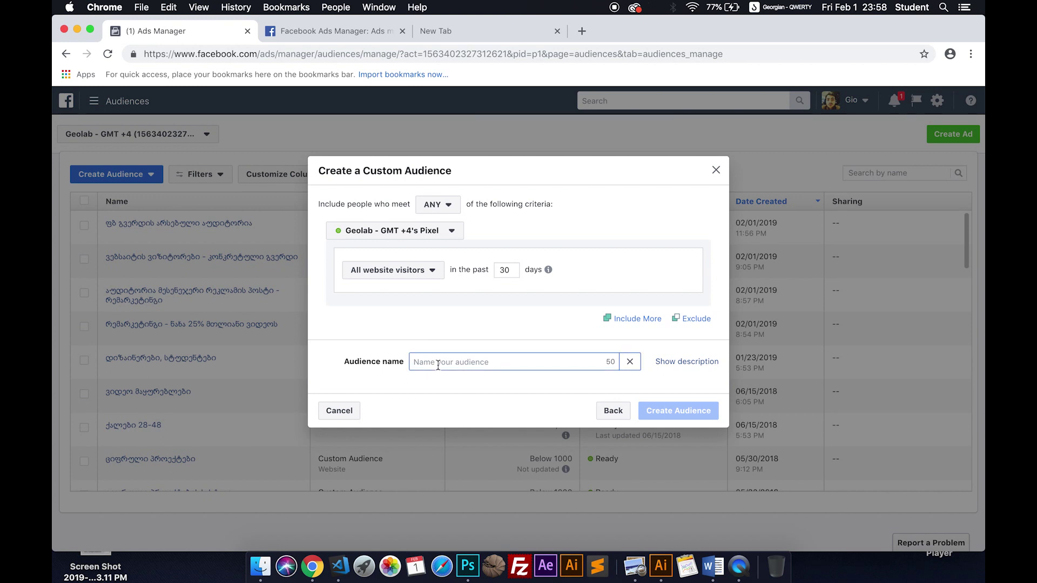
type("ვებ")
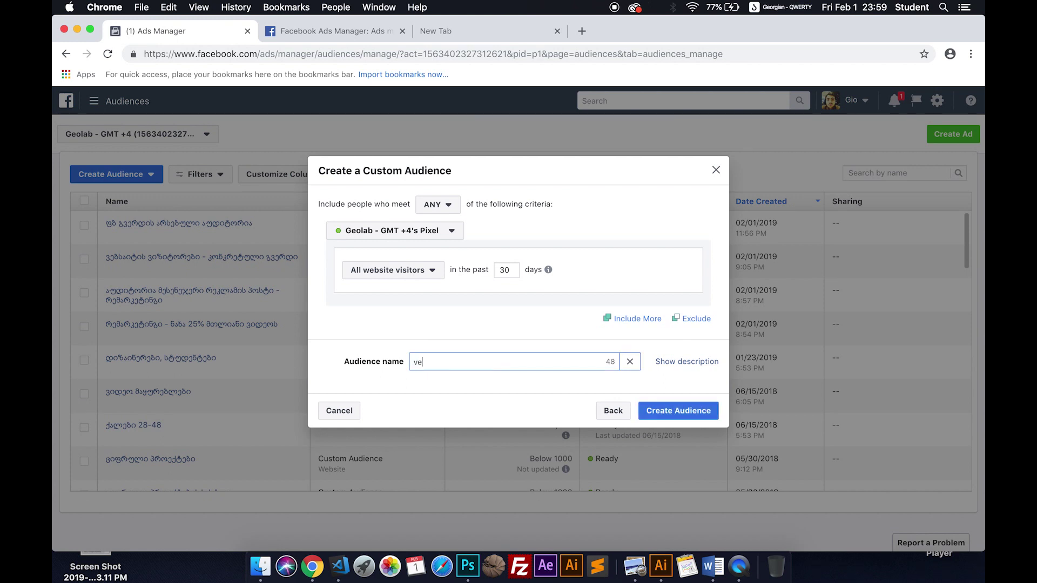
type("საიტის აუდიტო")
type("რია ფბ მომხმარებ")
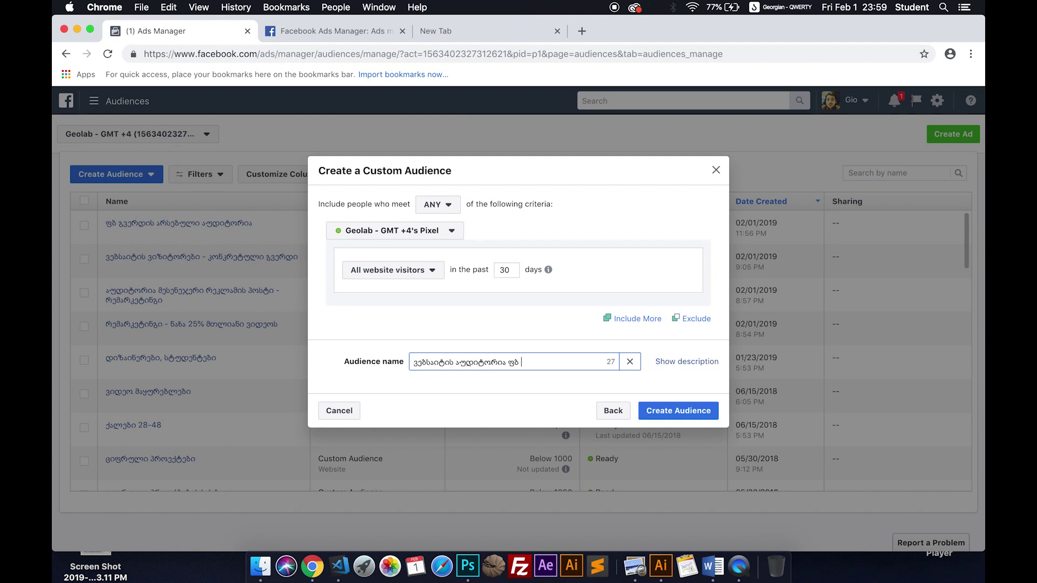
type("ლები")
left_click(678, 415)
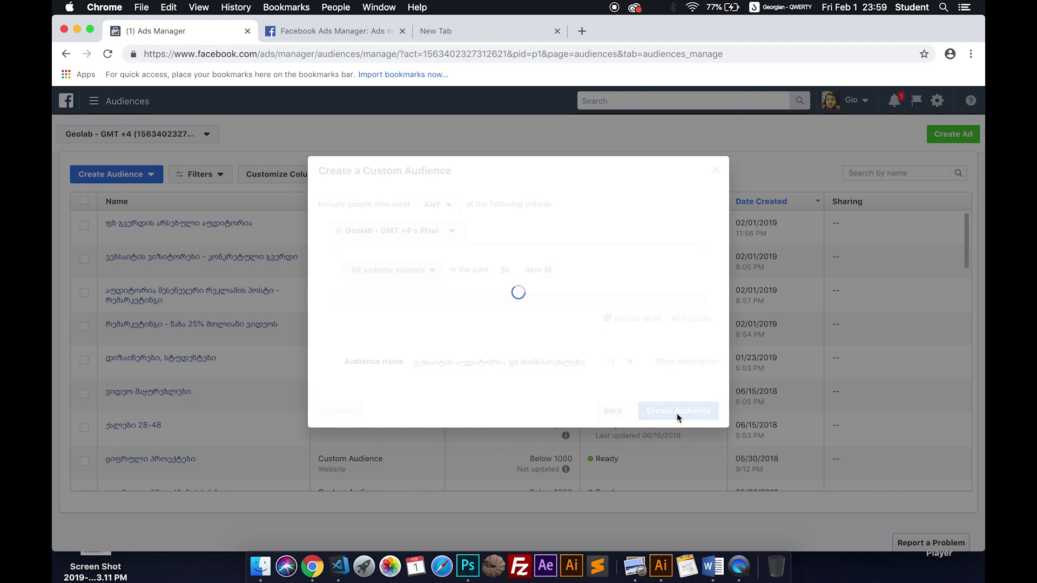
left_click(698, 431)
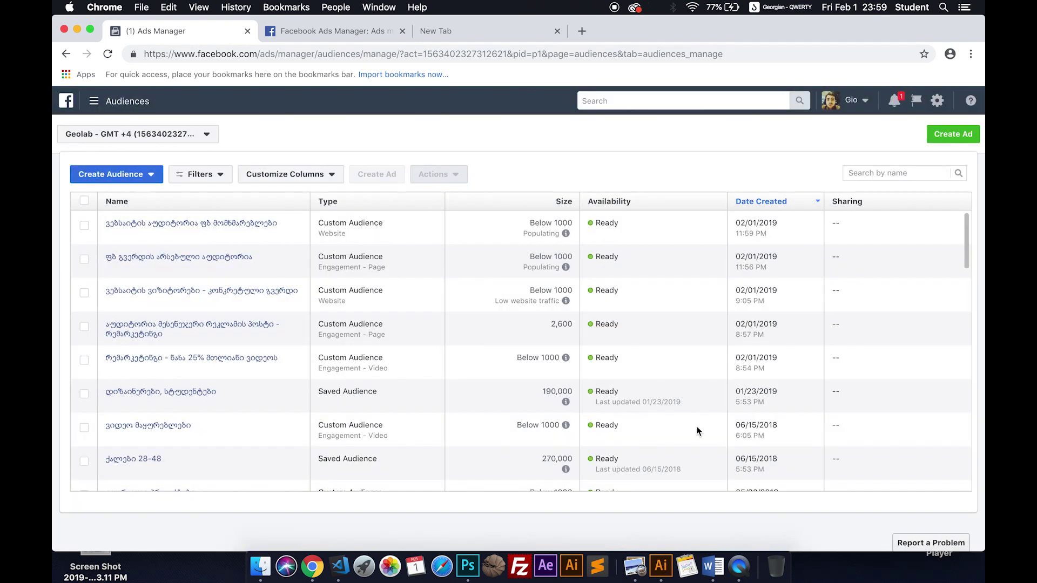